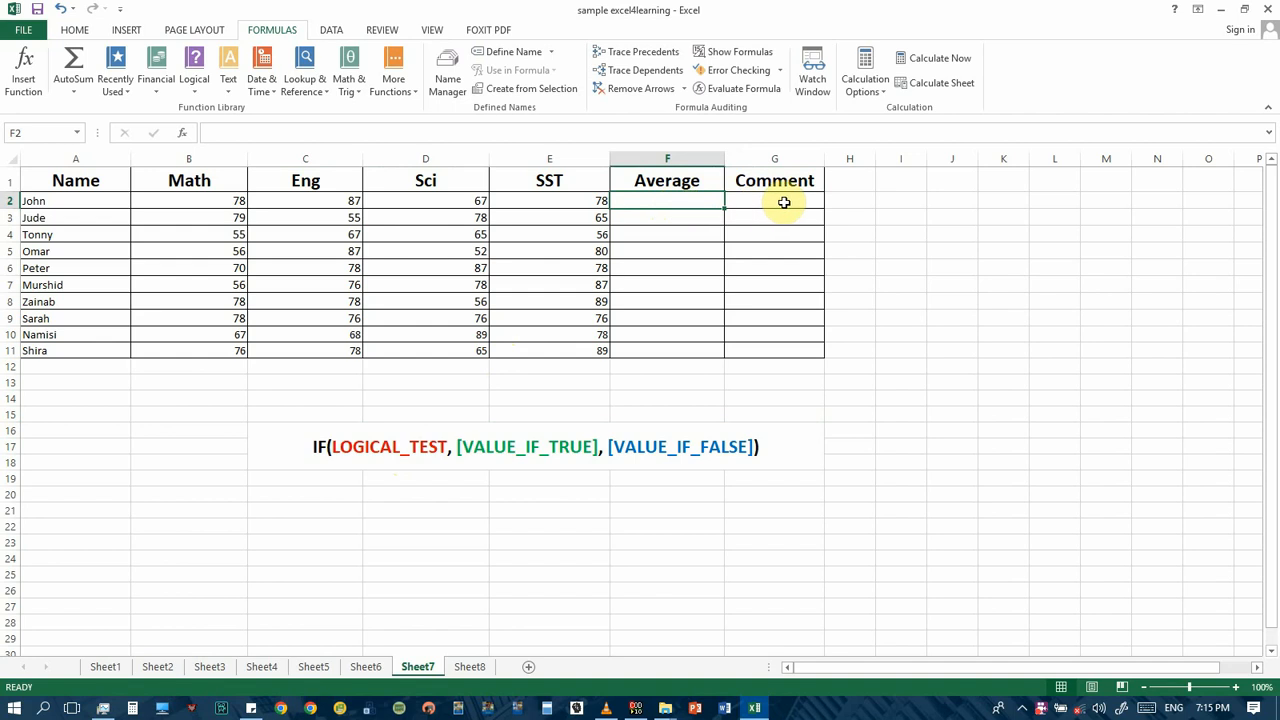
Examine the student marks table, its empty Average and Comment columns, and the IF function syntax written beneath it.
{"action": "left_click", "coordinate": [770, 205]}
{"action": "left_click", "coordinate": [663, 217]}
{"action": "left_click", "coordinate": [667, 270]}
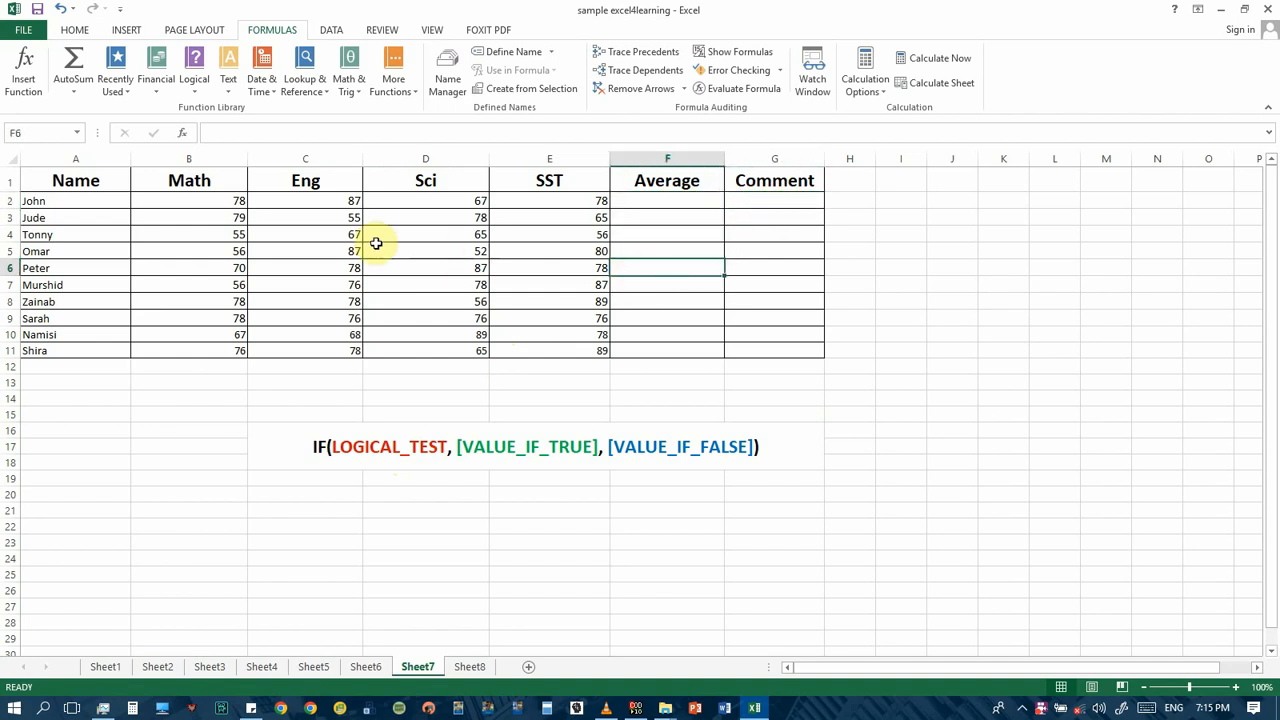
{"action": "left_click", "coordinate": [43, 203]}
{"action": "left_click", "coordinate": [70, 232]}
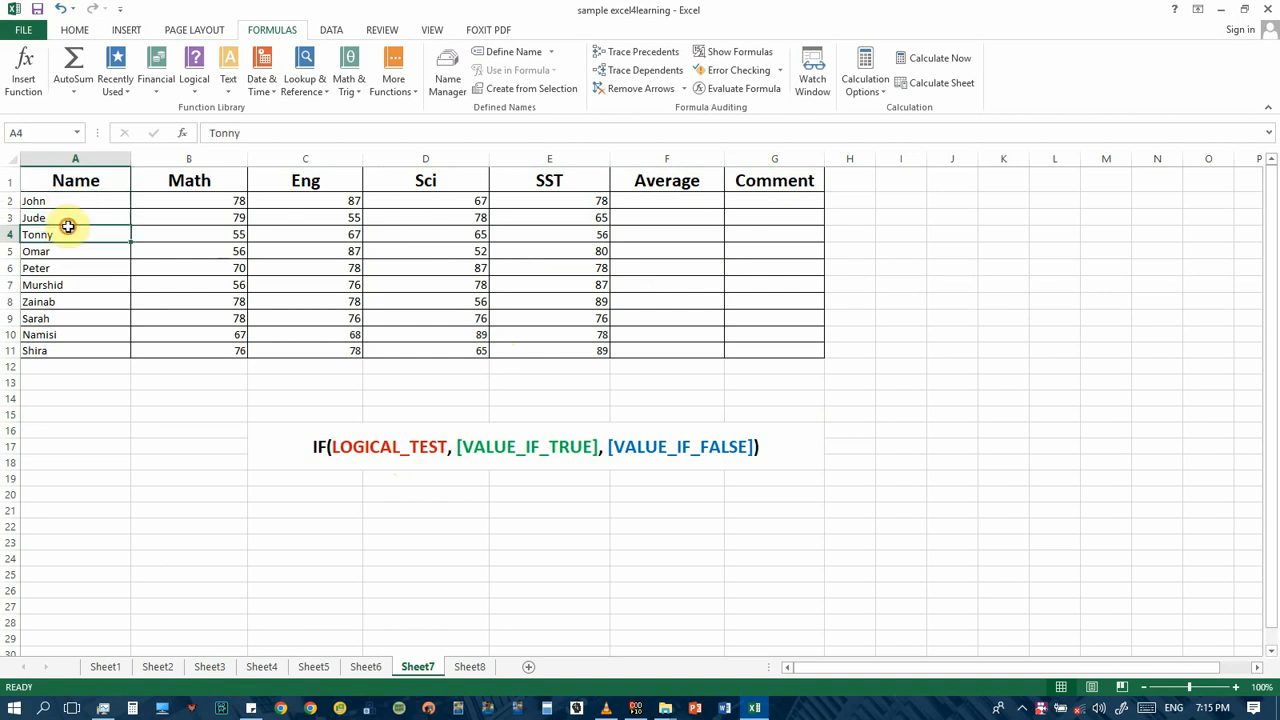
{"action": "left_click", "coordinate": [70, 316]}
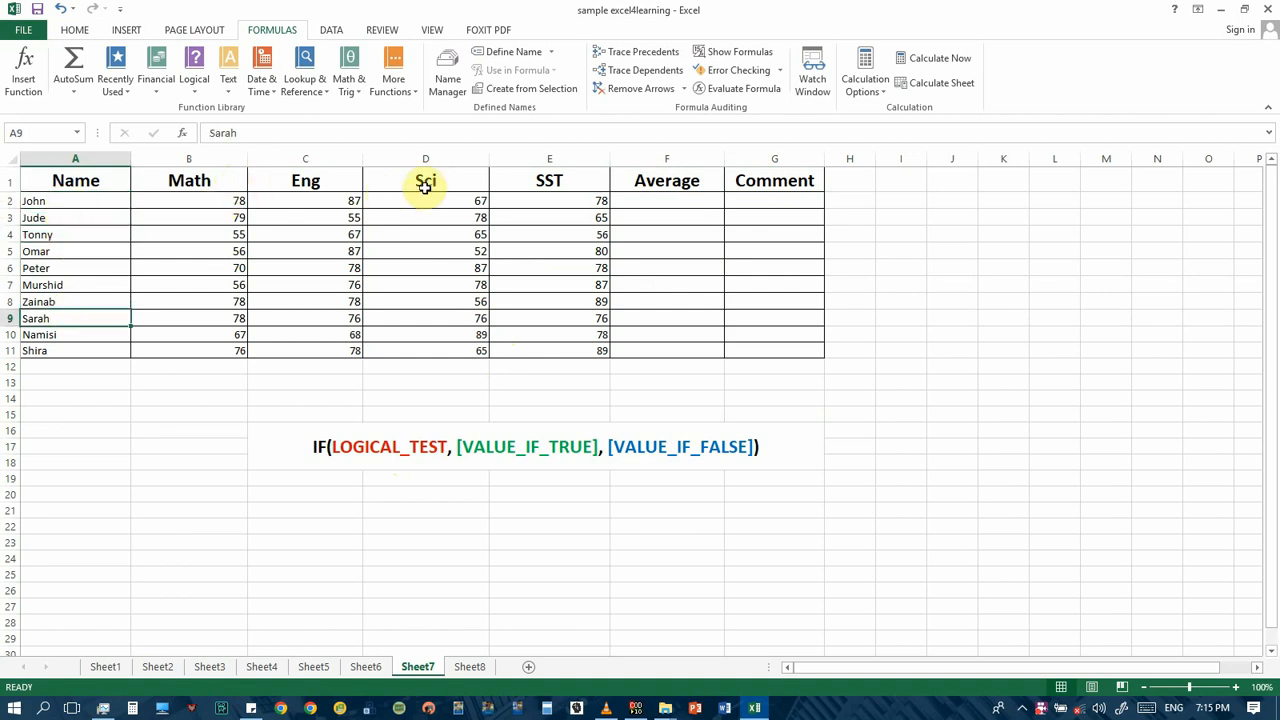
{"action": "left_click_drag", "start_coordinate": [663, 201], "coordinate": [669, 349]}
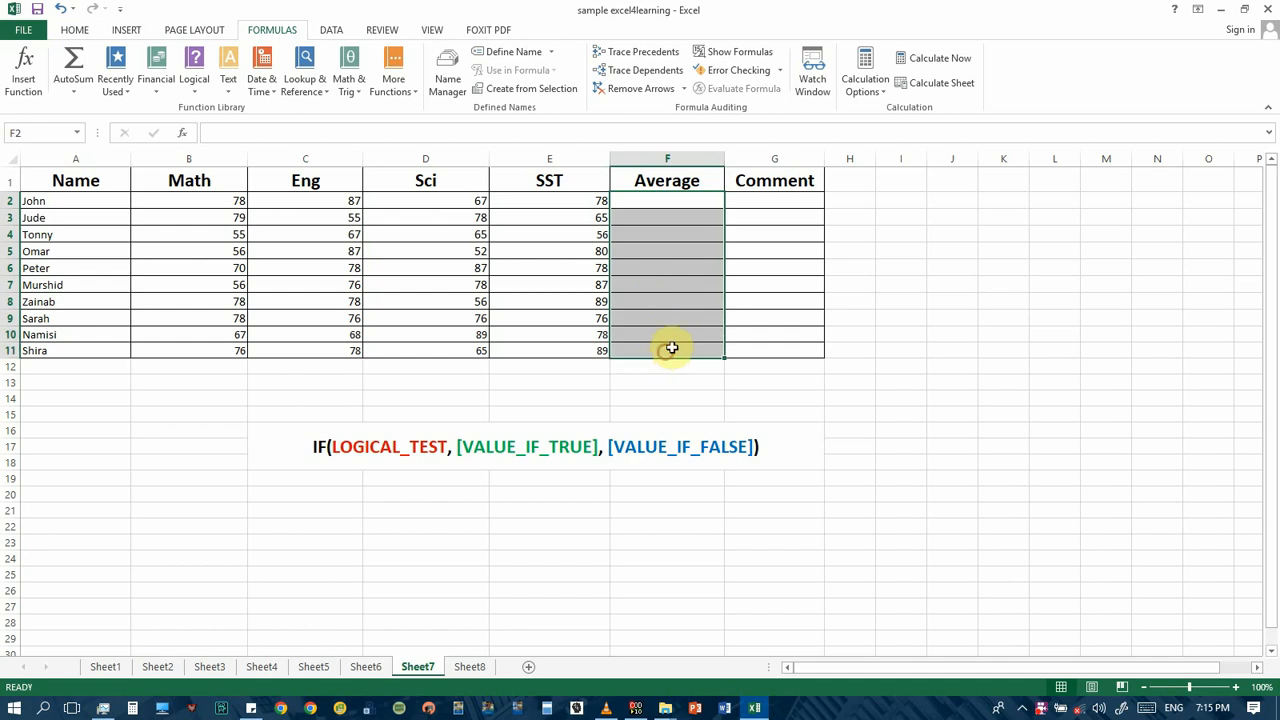
{"action": "left_click", "coordinate": [774, 201]}
{"action": "left_click", "coordinate": [775, 253]}
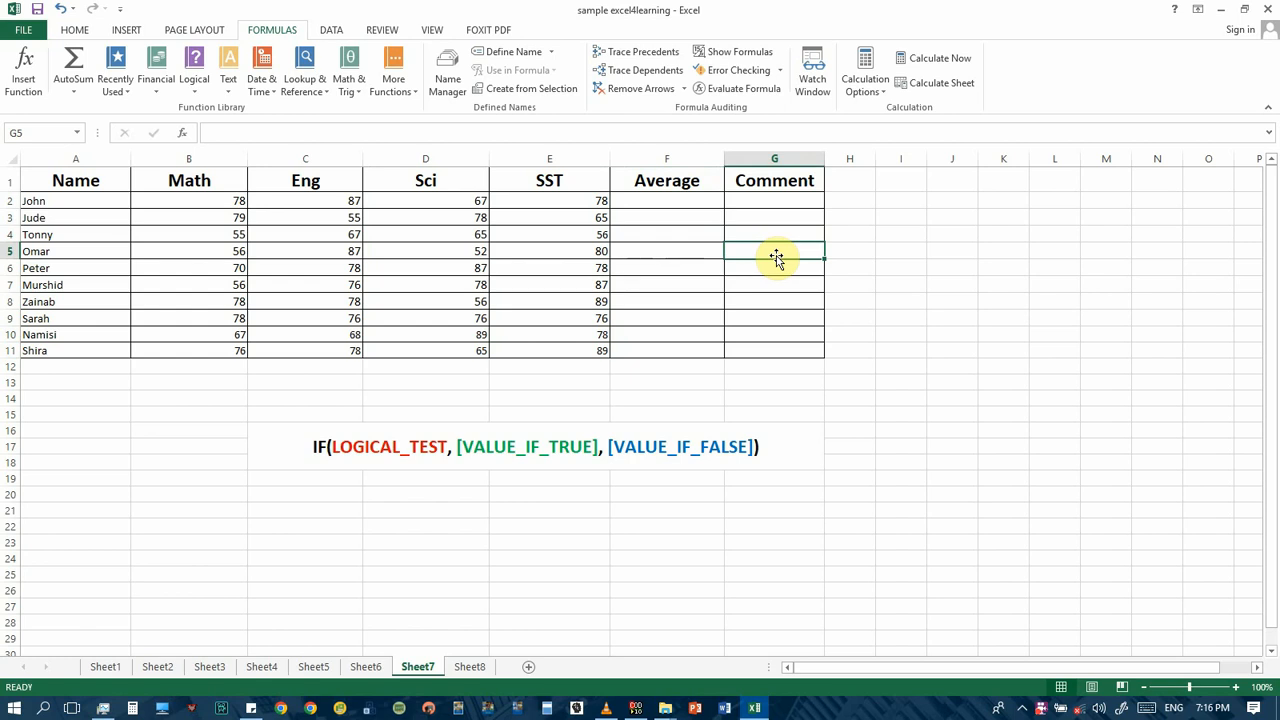
{"action": "left_click", "coordinate": [444, 453]}
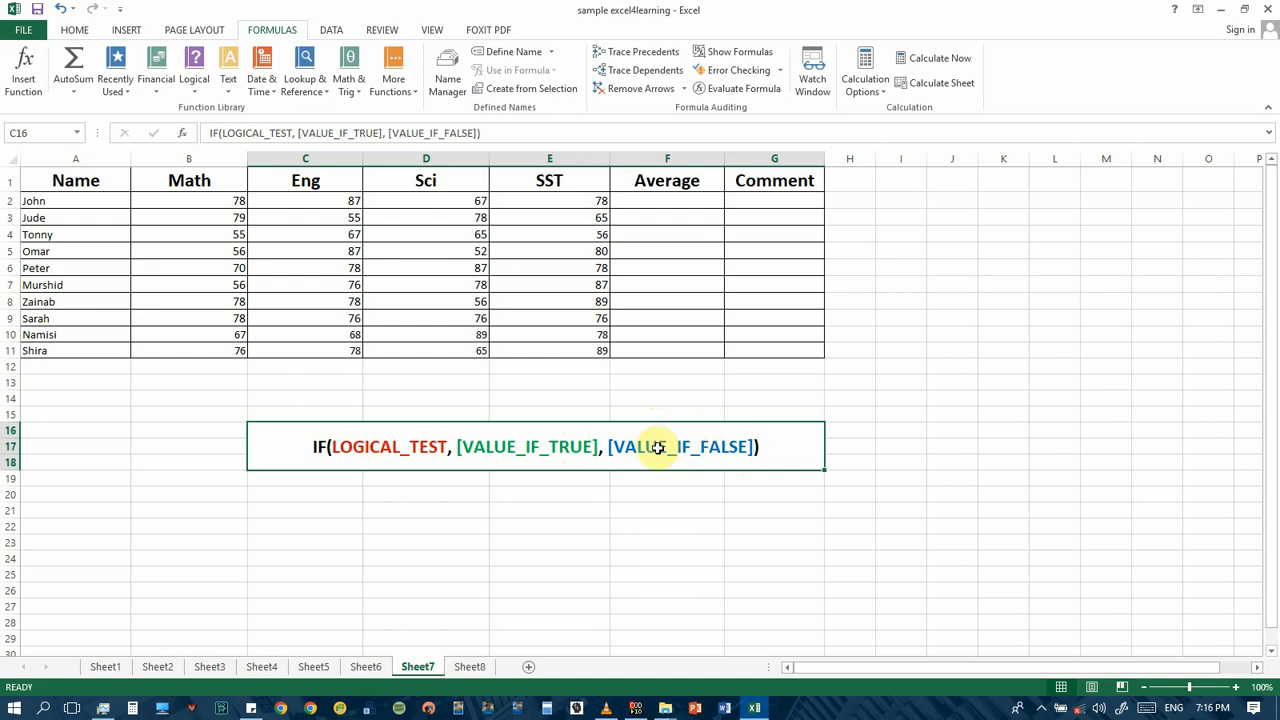
Enter =AVERAGE(B2:E2) in cell F2 to average the first student's four subject marks.
{"action": "left_click", "coordinate": [666, 203]}
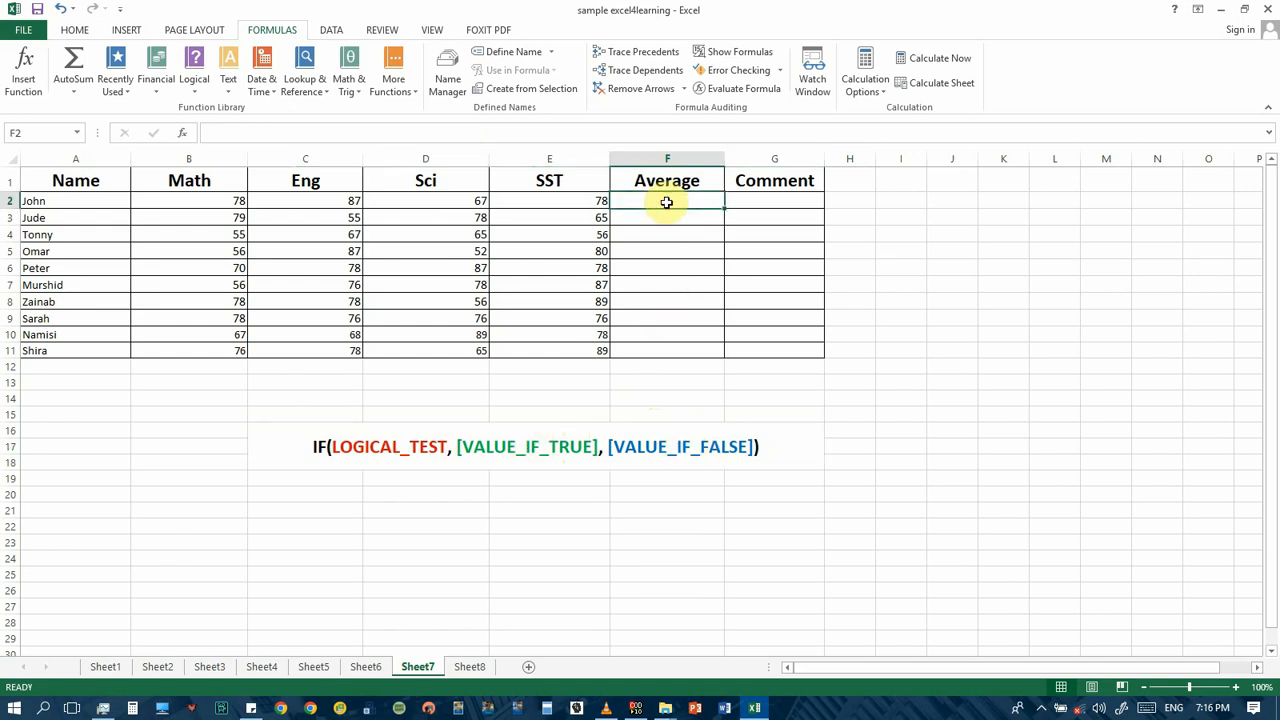
{"action": "type", "text": "="}
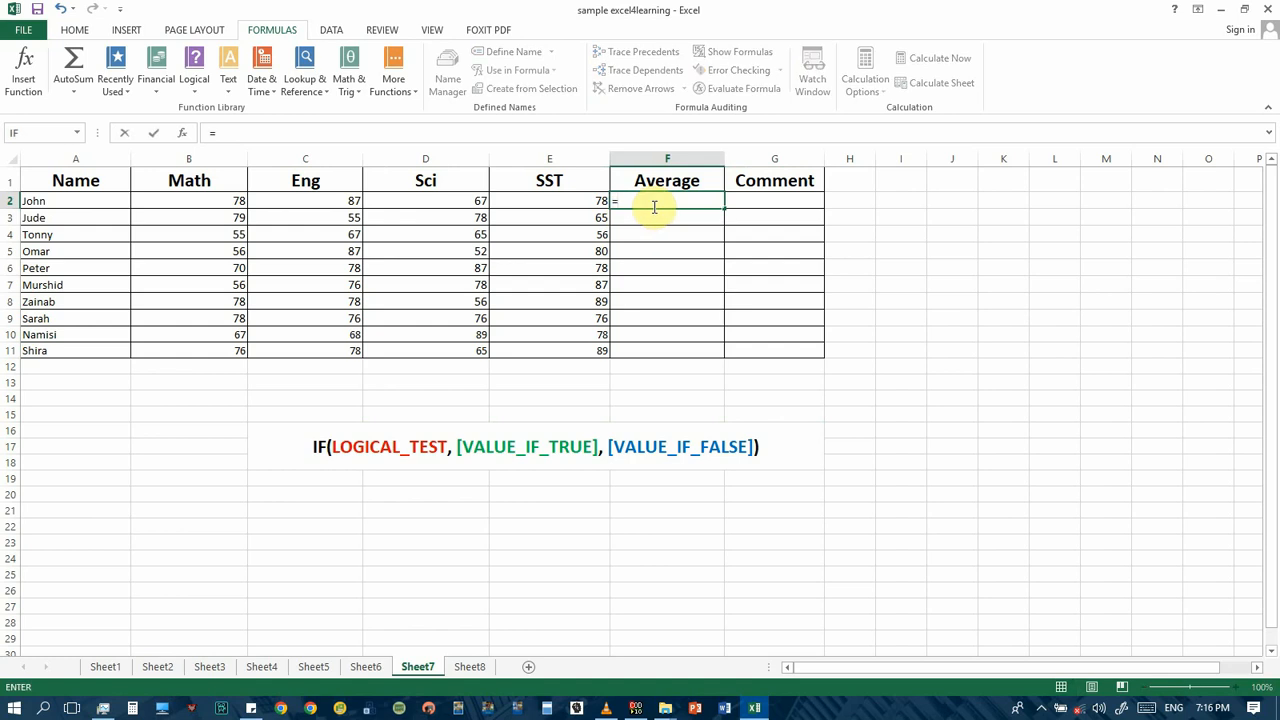
{"action": "type", "text": "AVERA"}
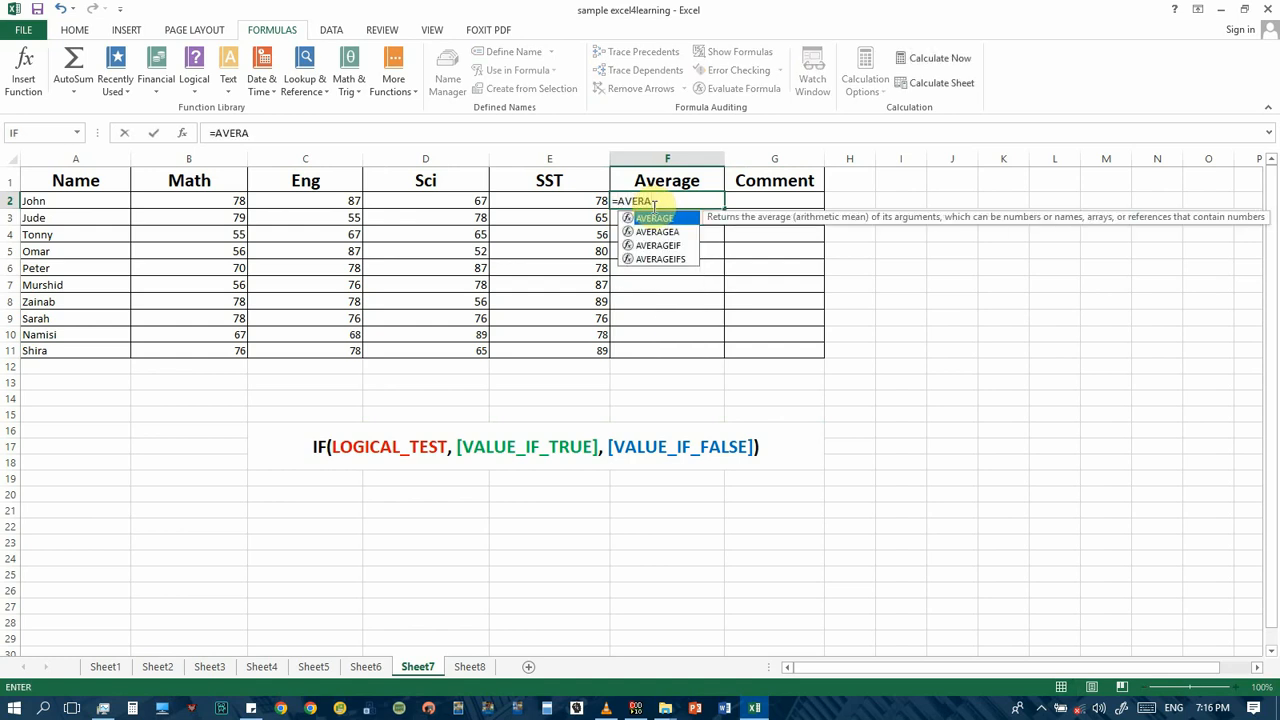
{"action": "type", "text": "GE("}
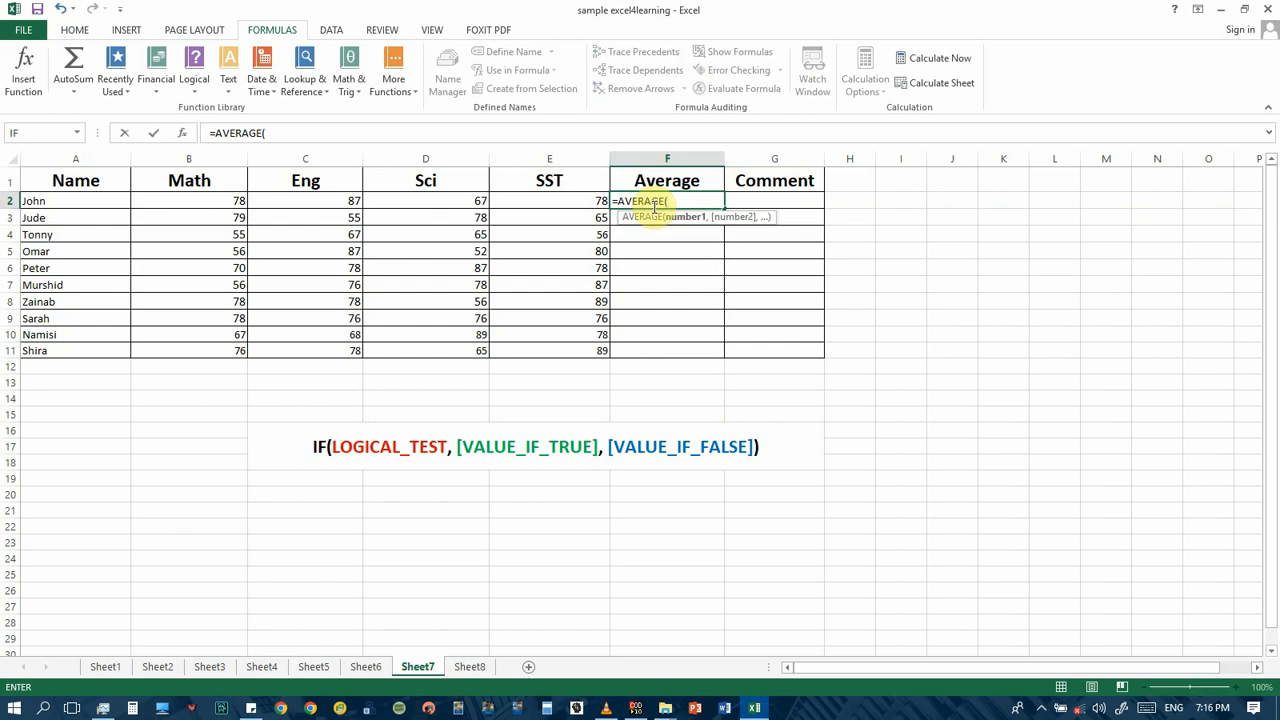
{"action": "left_click_drag", "start_coordinate": [214, 200], "coordinate": [543, 200]}
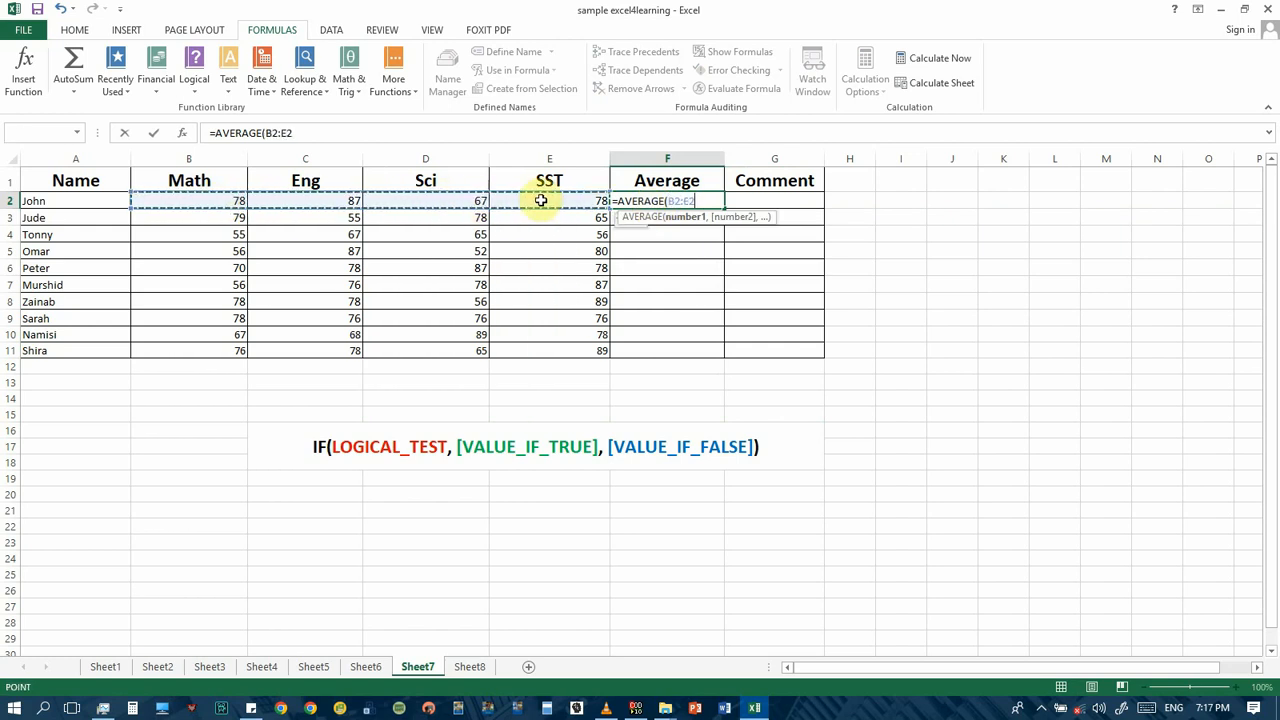
{"action": "type", "text": ")"}
{"action": "key", "text": "Return"}
Fill the average formula from F2 down to F11 for all remaining students.
{"action": "left_click", "coordinate": [685, 203]}
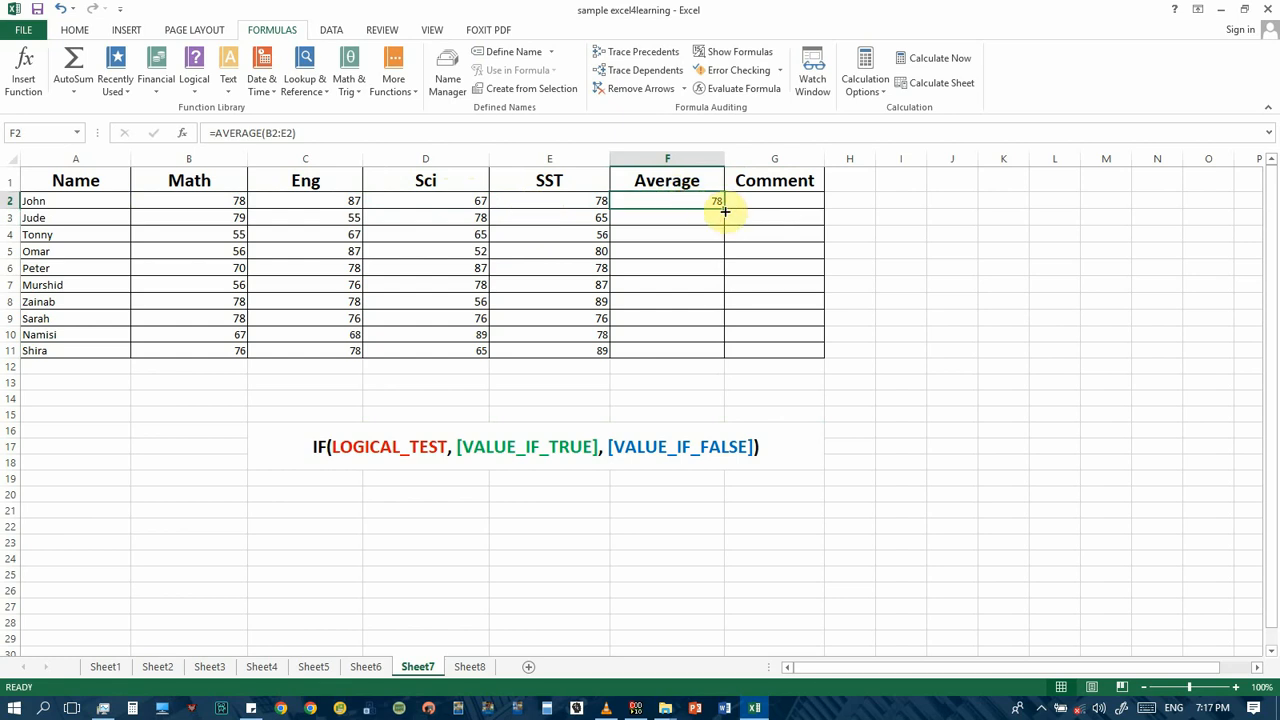
{"action": "left_click_drag", "start_coordinate": [725, 209], "coordinate": [694, 342]}
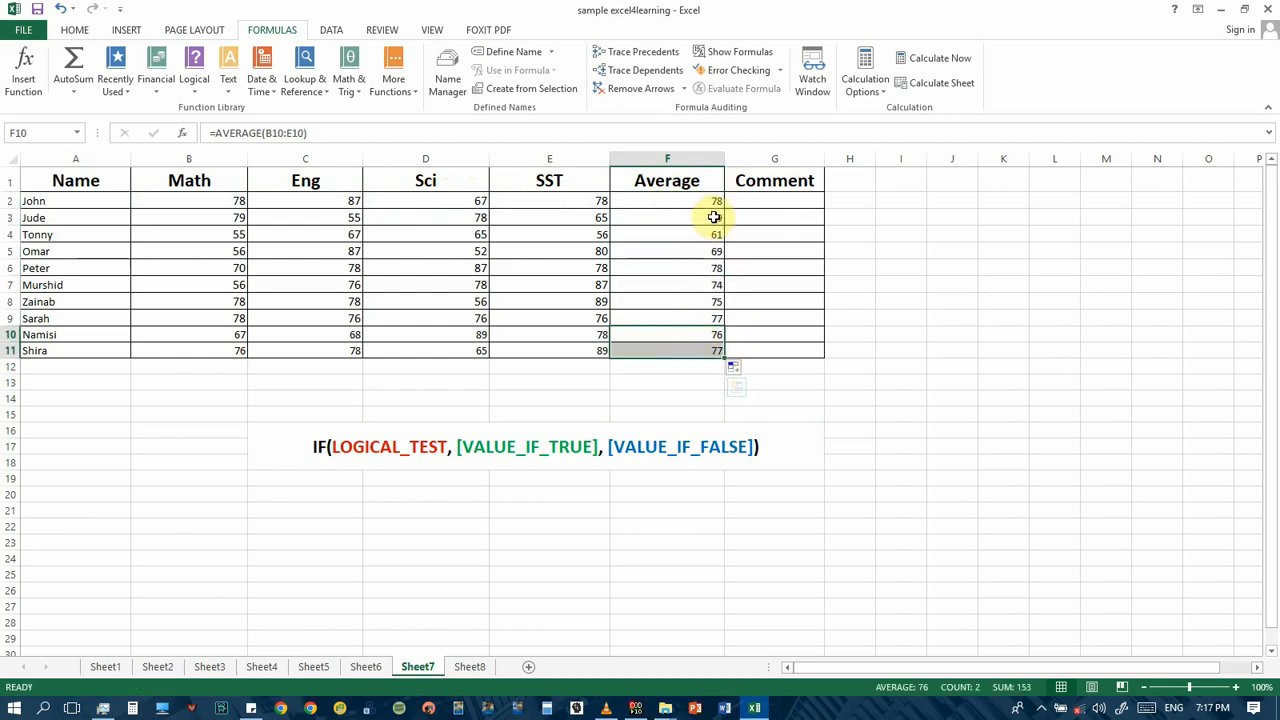
{"action": "left_click", "coordinate": [763, 200]}
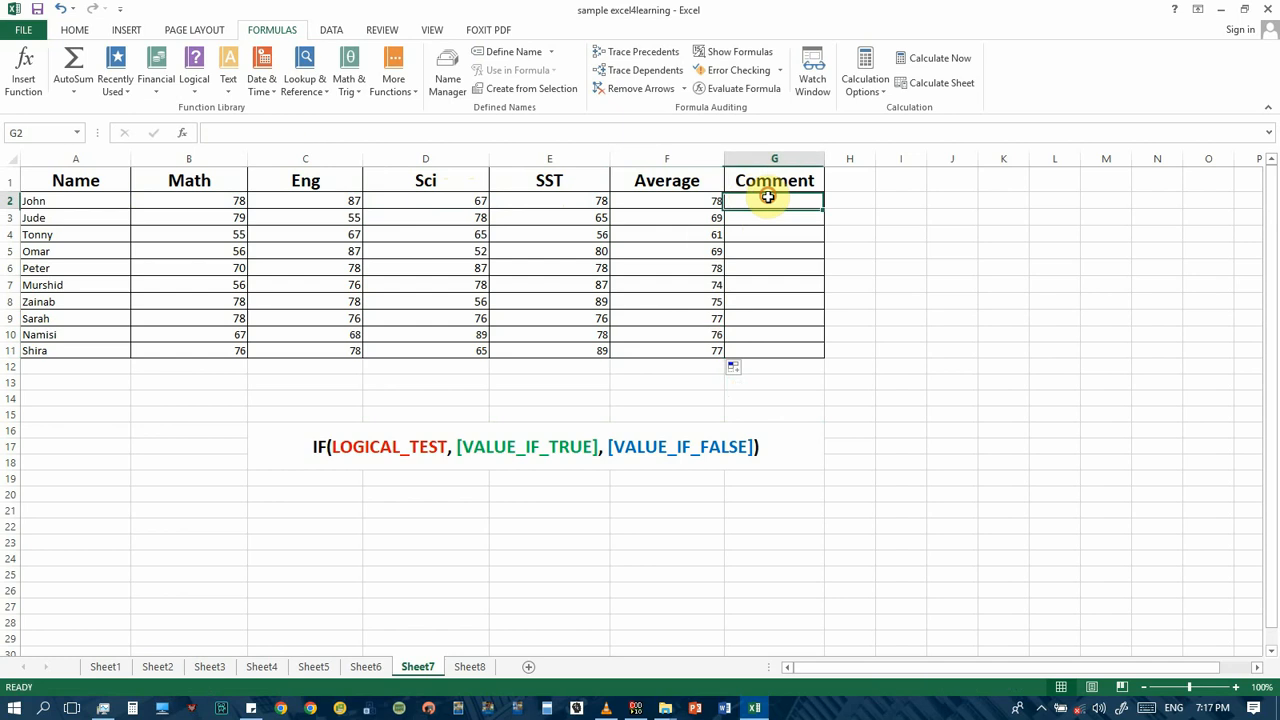
{"action": "left_click", "coordinate": [710, 200]}
Fill the table's header row A1:G1 with the orange theme color.
{"action": "left_click", "coordinate": [32, 180]}
{"action": "left_click_drag", "start_coordinate": [32, 180], "coordinate": [750, 180]}
{"action": "key", "text": "ctrl+c"}
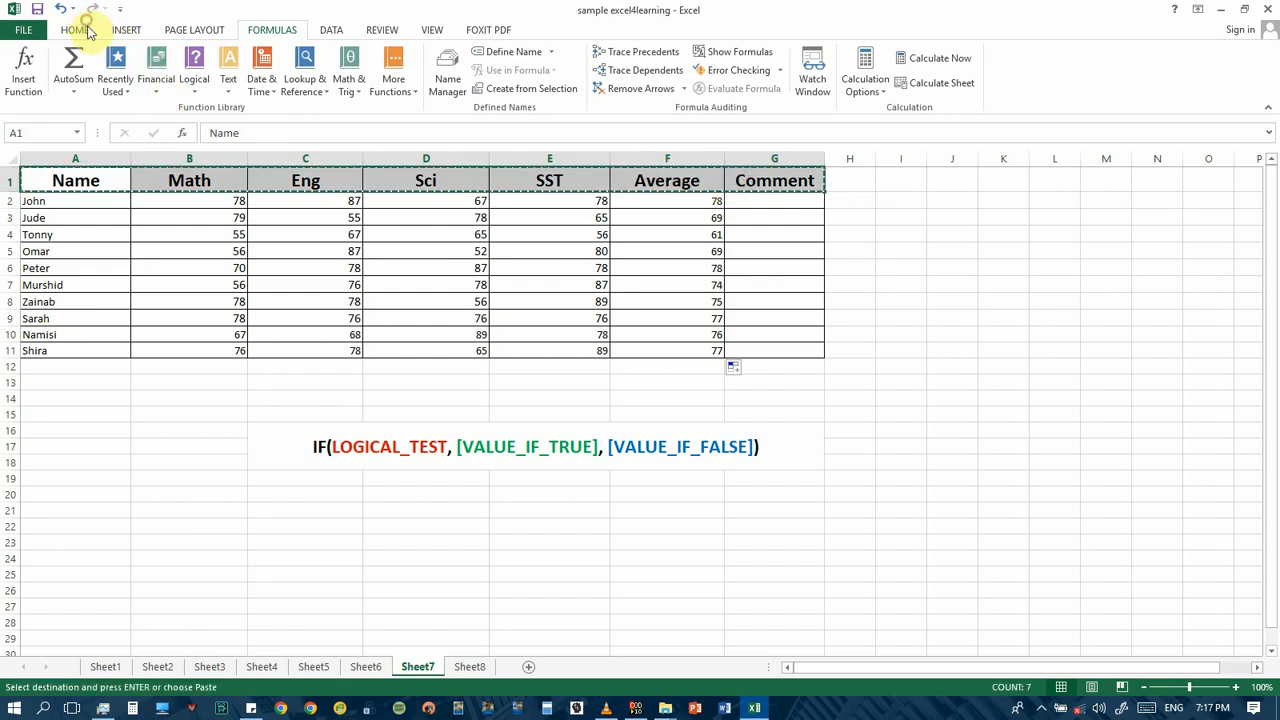
{"action": "left_click", "coordinate": [78, 31]}
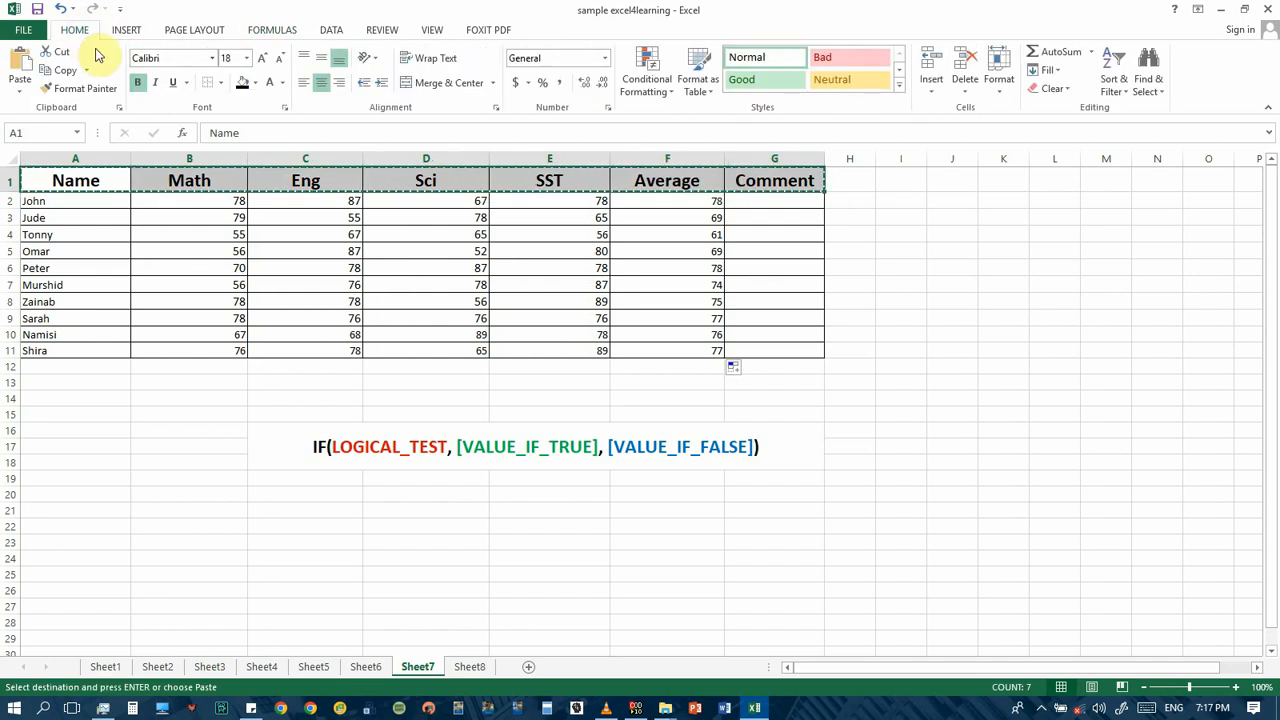
{"action": "left_click", "coordinate": [255, 83]}
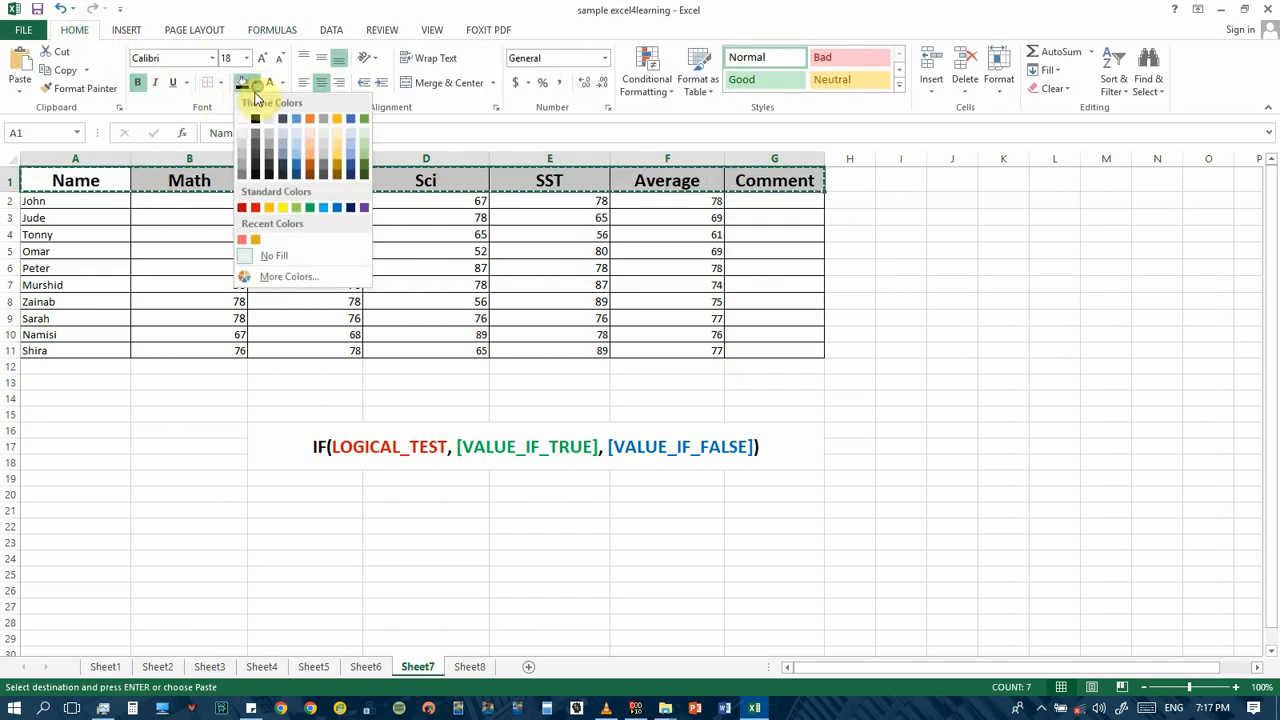
{"action": "left_click", "coordinate": [309, 120]}
{"action": "left_click", "coordinate": [470, 186]}
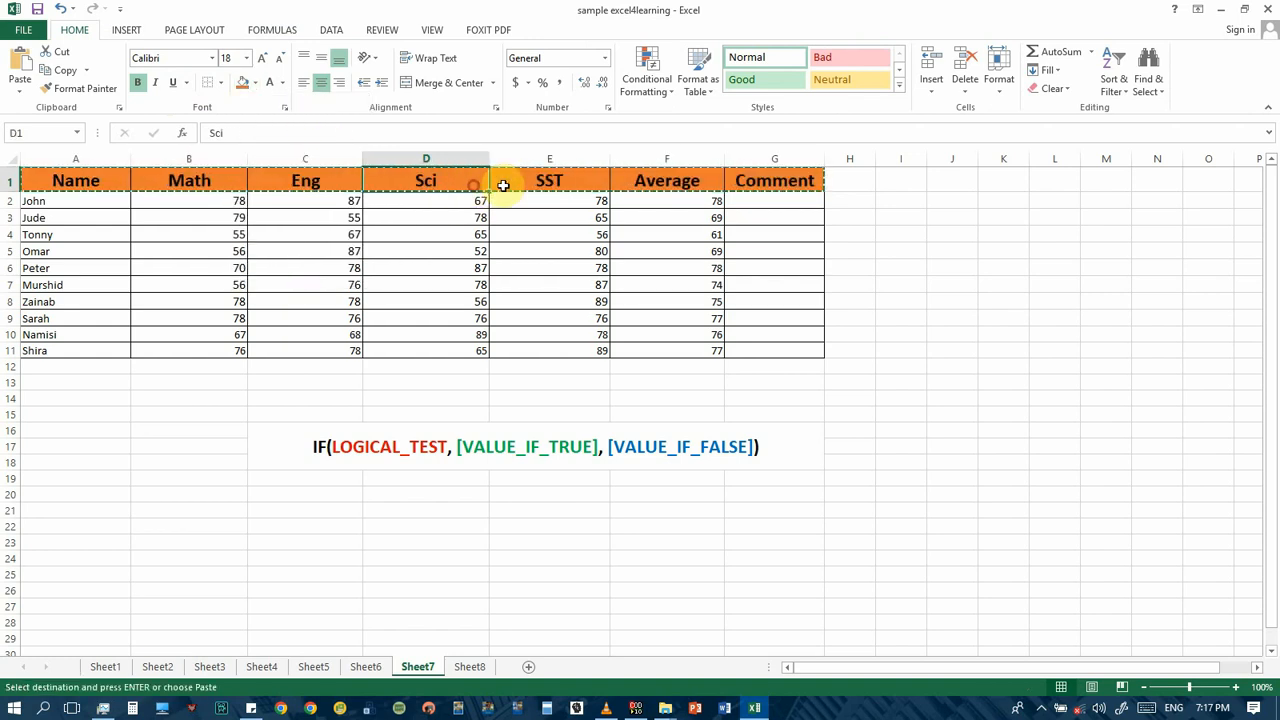
Shade the Average column F1:F11, header included, with a light tint of the orange theme color.
{"action": "left_click_drag", "start_coordinate": [644, 184], "coordinate": [657, 360]}
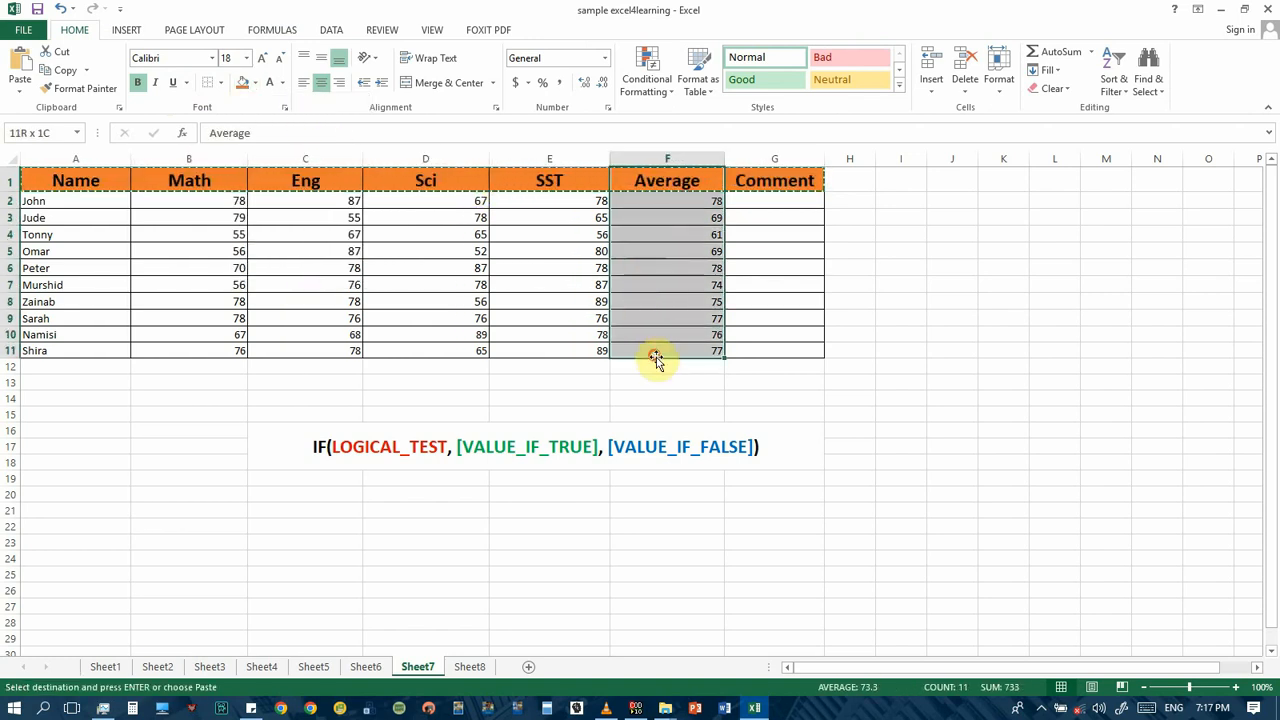
{"action": "left_click", "coordinate": [256, 84]}
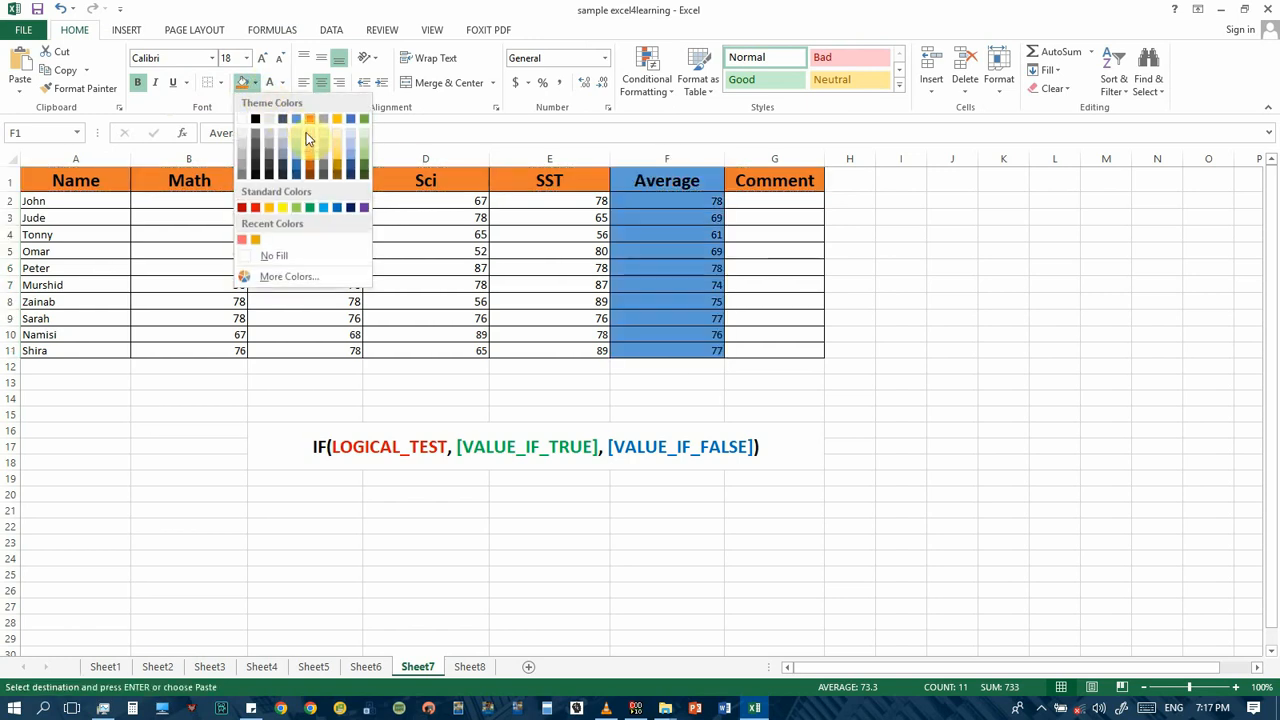
{"action": "left_click", "coordinate": [311, 150]}
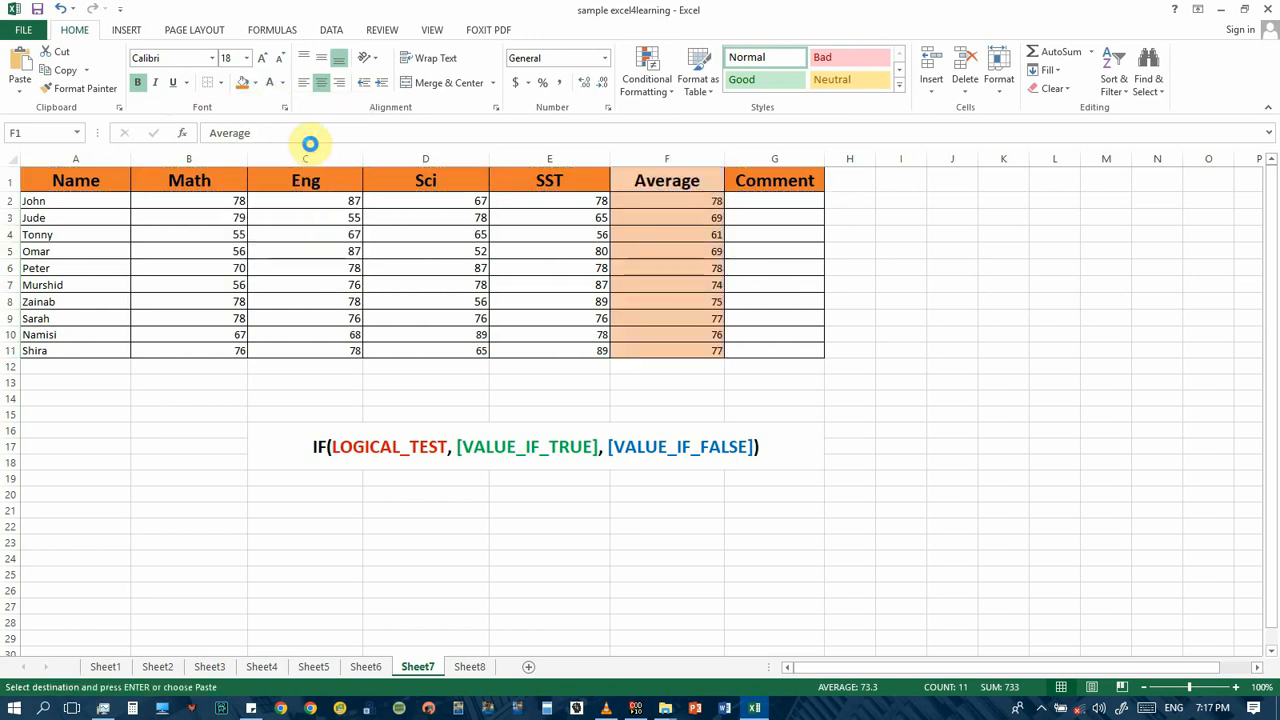
Shade the Comment column G1:G11, header included, with the light red recent color.
{"action": "left_click_drag", "start_coordinate": [757, 188], "coordinate": [766, 346]}
{"action": "left_click", "coordinate": [254, 84]}
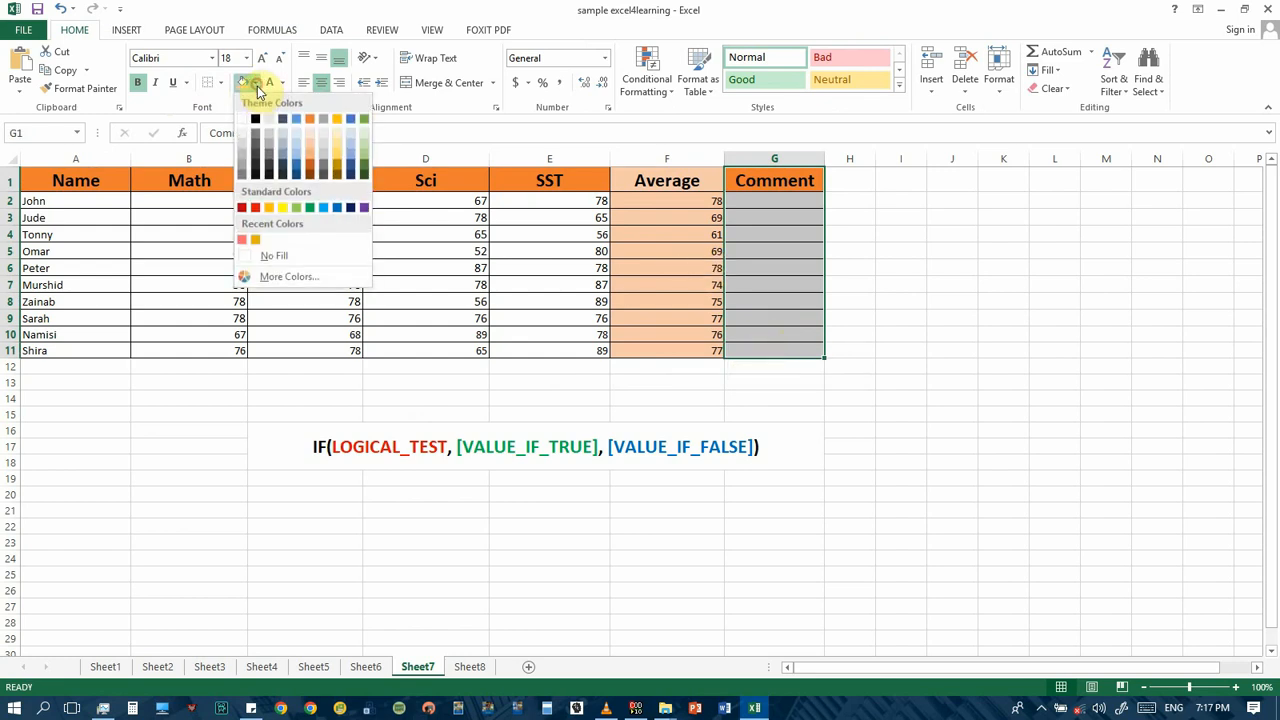
{"action": "left_click", "coordinate": [243, 240]}
{"action": "key", "text": "ctrl+c"}
{"action": "left_click", "coordinate": [773, 202]}
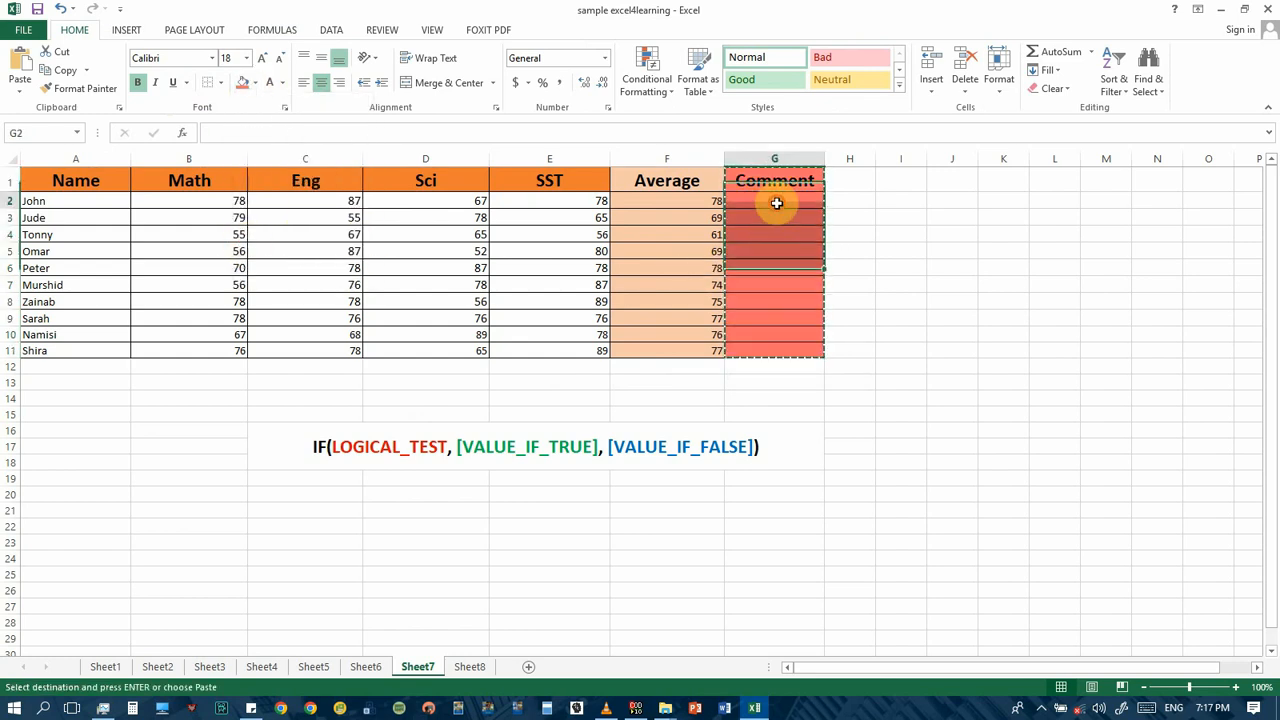
{"action": "left_click", "coordinate": [666, 207]}
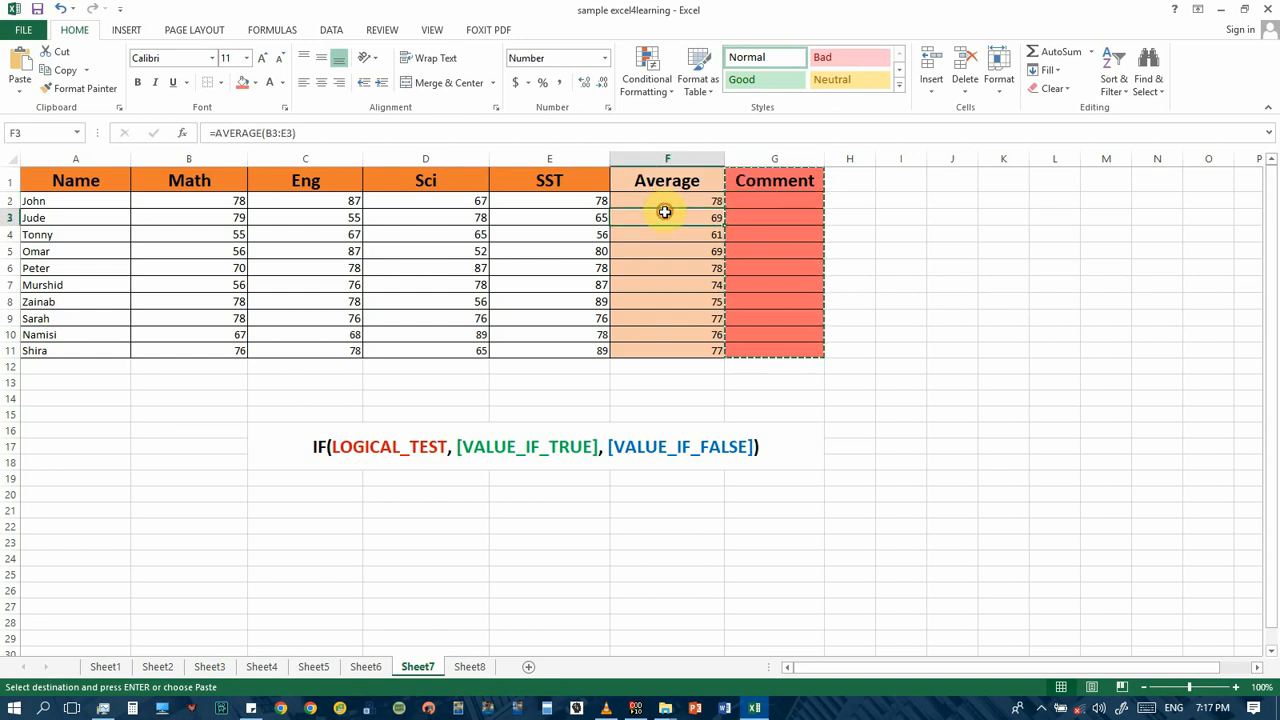
{"action": "left_click", "coordinate": [788, 203]}
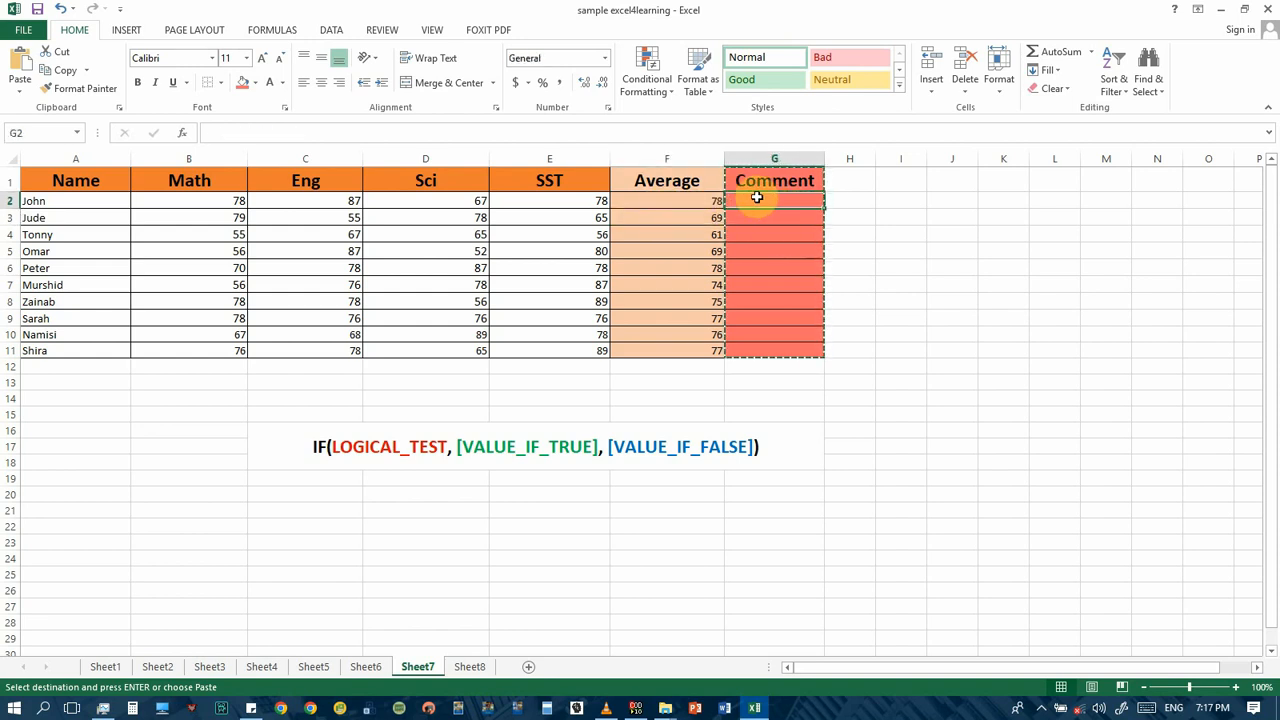
{"action": "key", "text": "ctrl+c"}
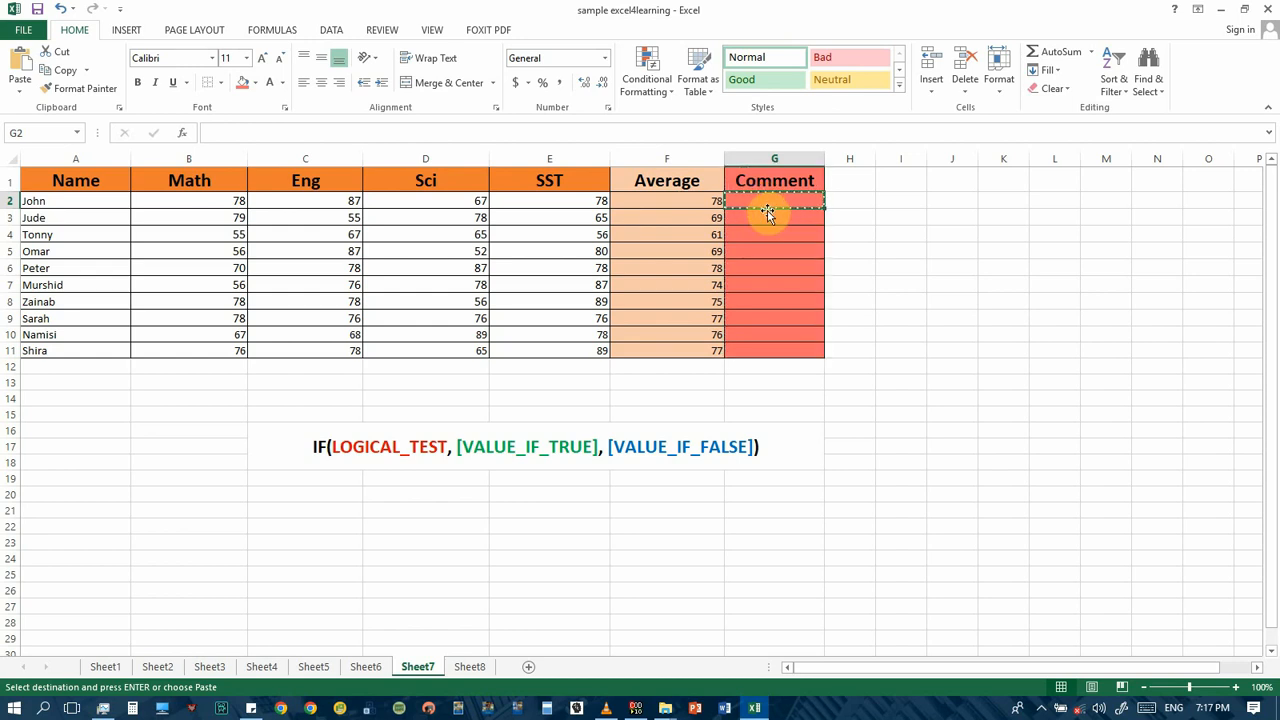
{"action": "key", "text": "Escape"}
{"action": "left_click", "coordinate": [674, 203]}
{"action": "left_click", "coordinate": [677, 268]}
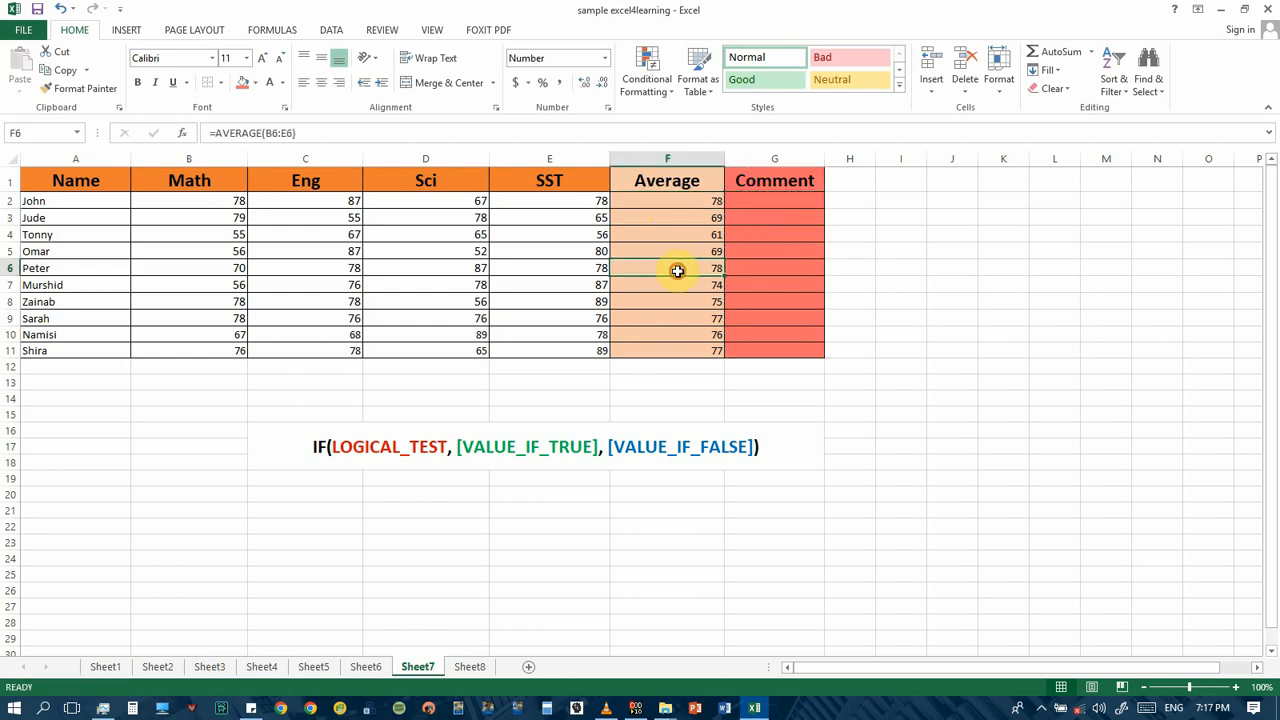
Insert the logical IF function into cell G2, the first student's Comment cell.
{"action": "left_click", "coordinate": [757, 202]}
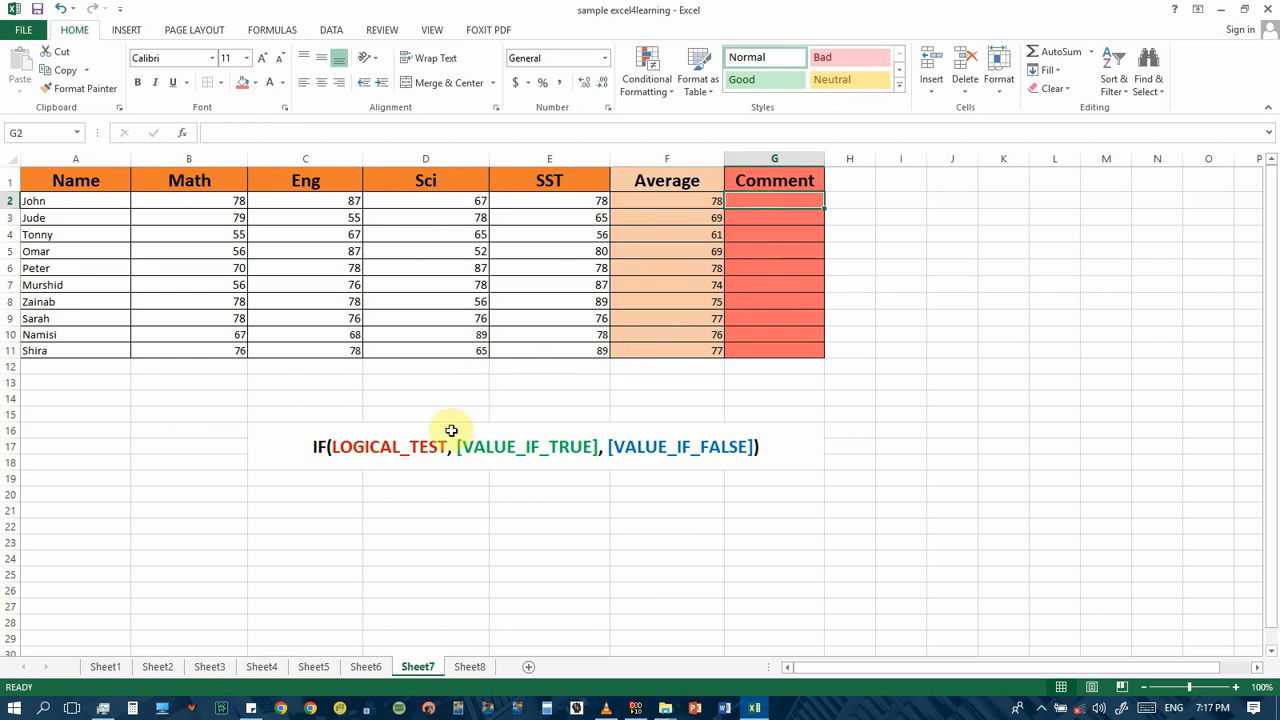
{"action": "key", "text": "ctrl+c"}
{"action": "left_click", "coordinate": [262, 31]}
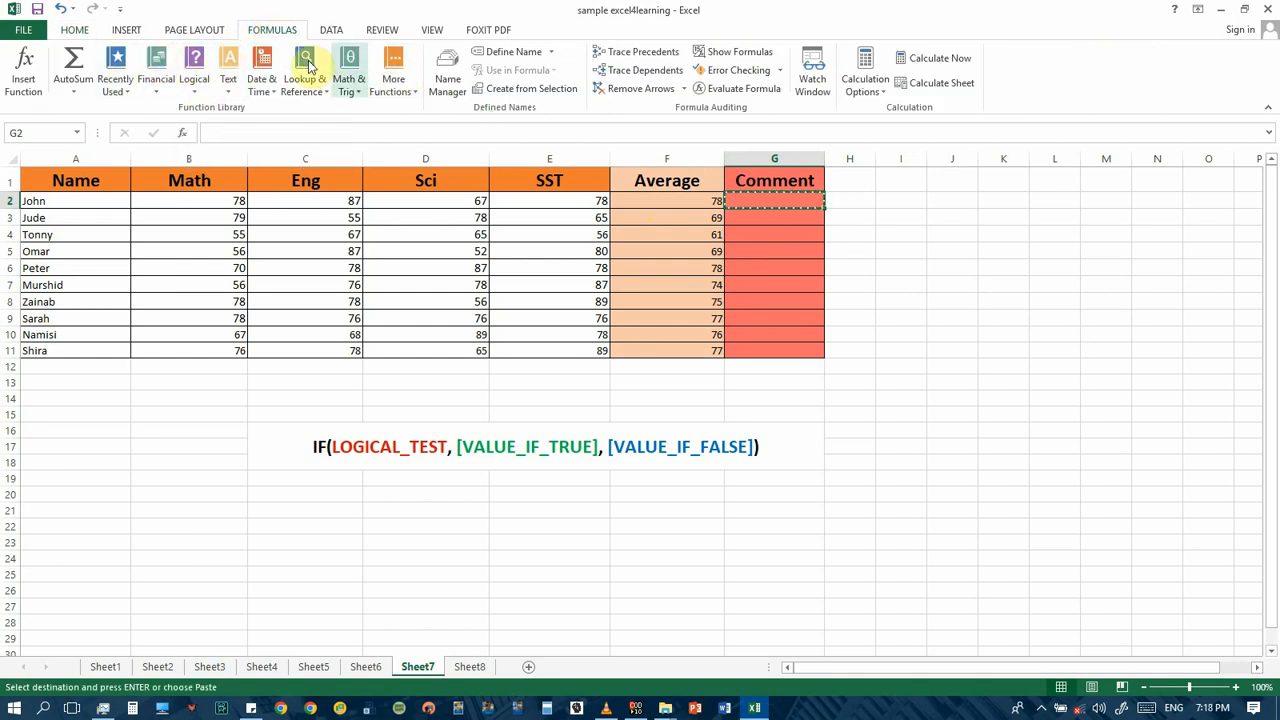
{"action": "left_click", "coordinate": [194, 90]}
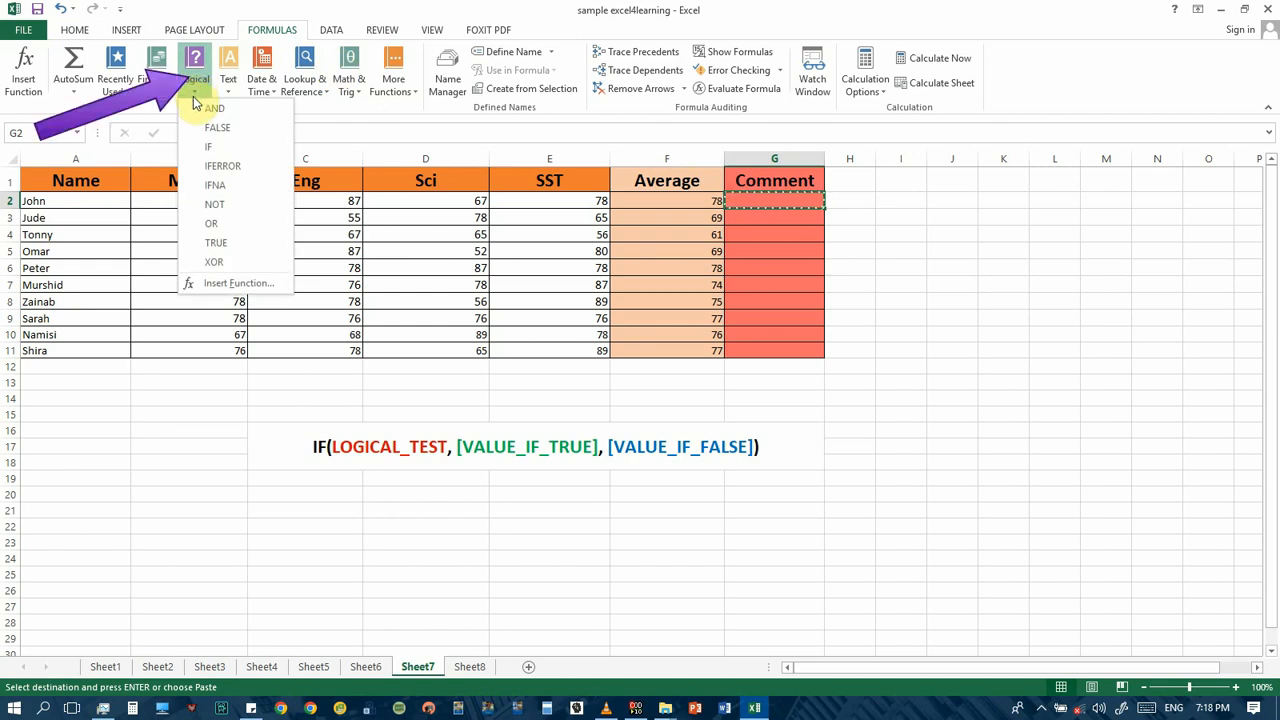
{"action": "left_click", "coordinate": [209, 150]}
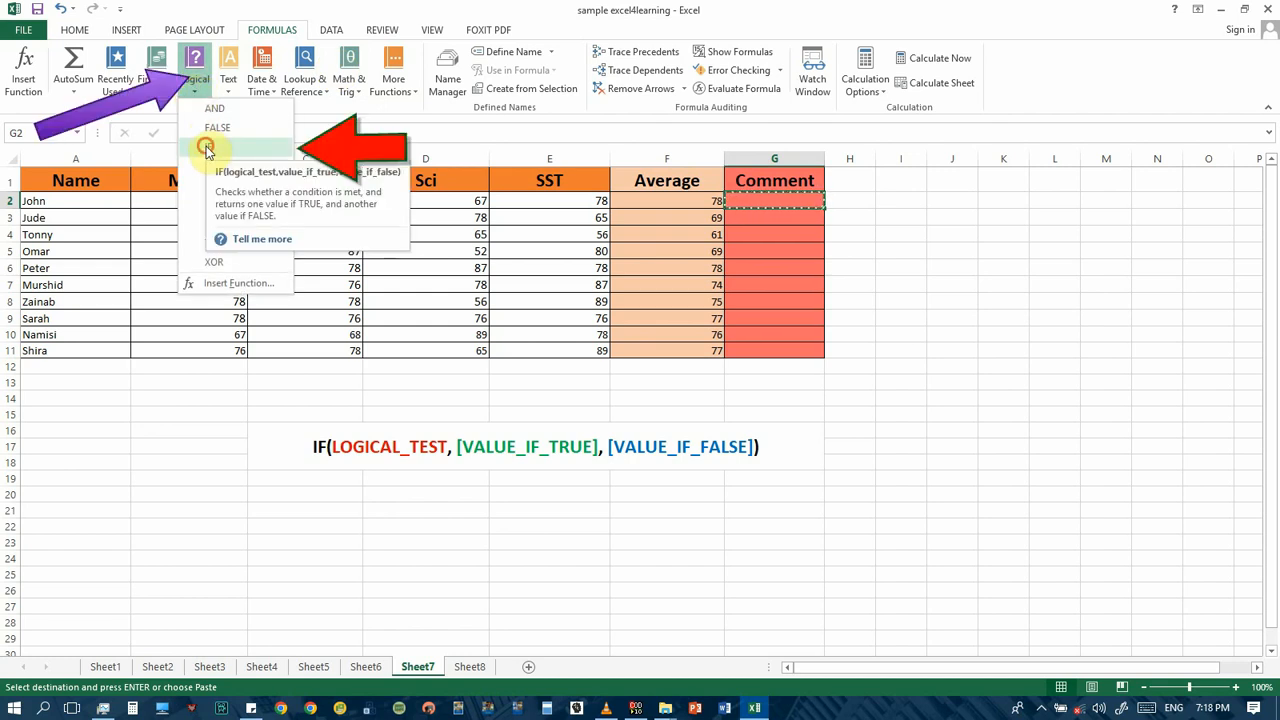
Set the IF function's logical test to F2>70 and its value if true to PASSED.
{"action": "left_click_drag", "start_coordinate": [731, 306], "coordinate": [653, 299]}
{"action": "left_click", "coordinate": [705, 332]}
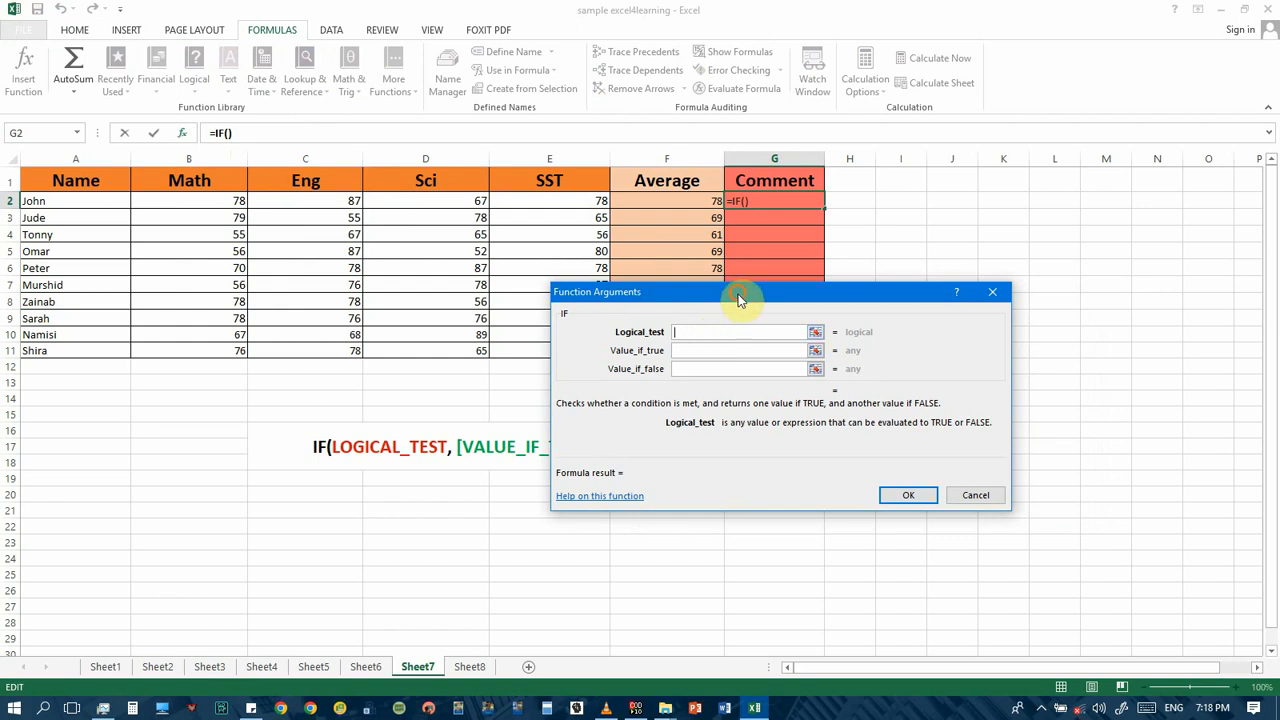
{"action": "left_click_drag", "start_coordinate": [740, 297], "coordinate": [724, 388]}
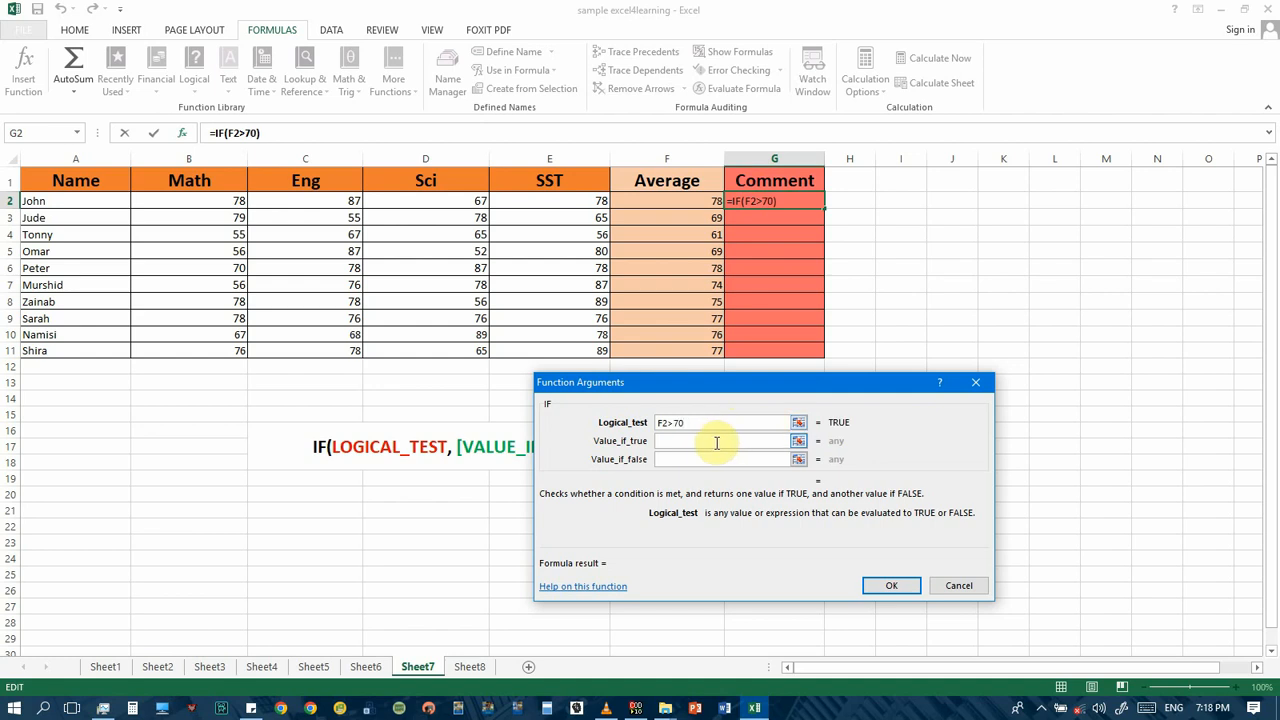
{"action": "left_click", "coordinate": [716, 443]}
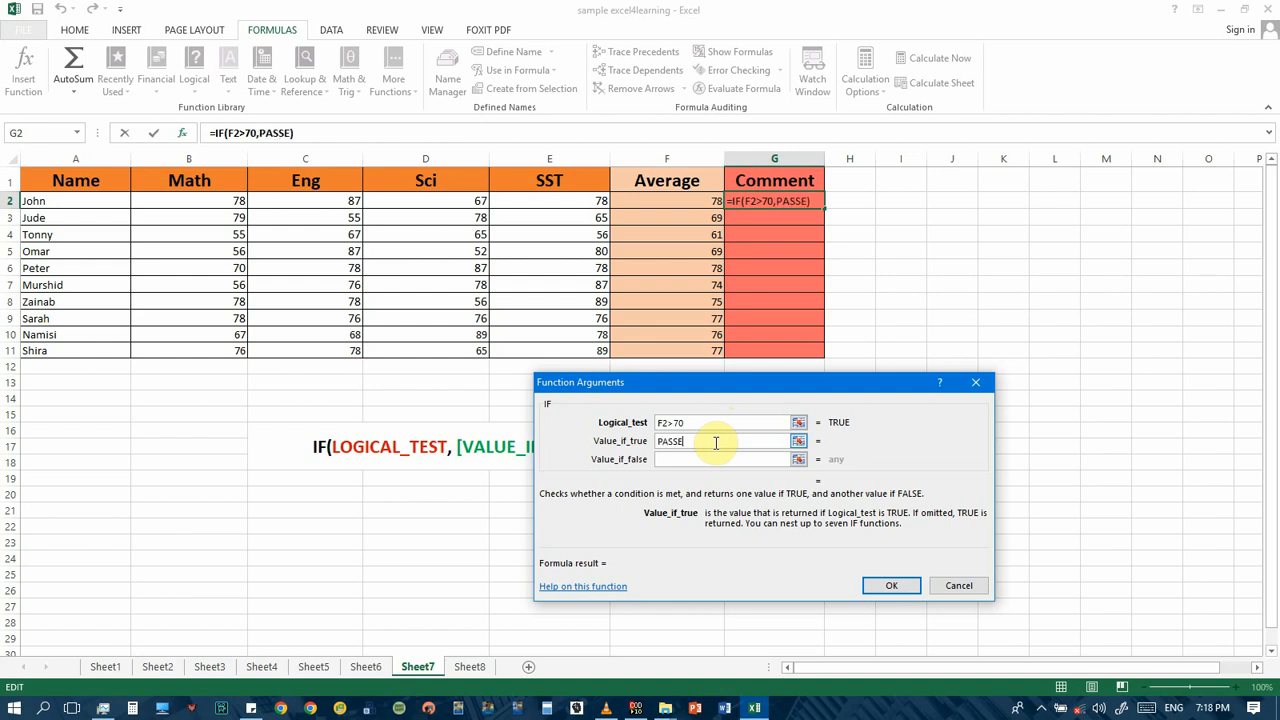
{"action": "left_click", "coordinate": [717, 461]}
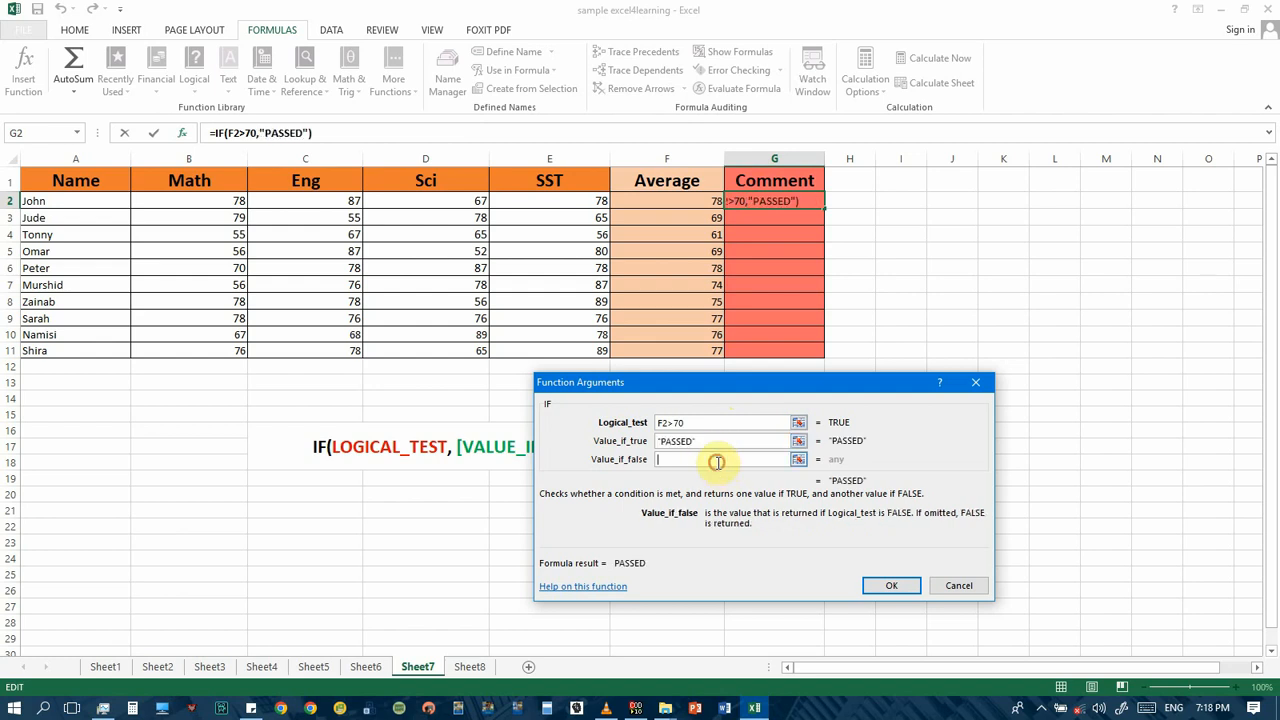
Set the IF function's value if false to FAILED and confirm the function for cell G2.
{"action": "type", "text": "FAI;LED"}
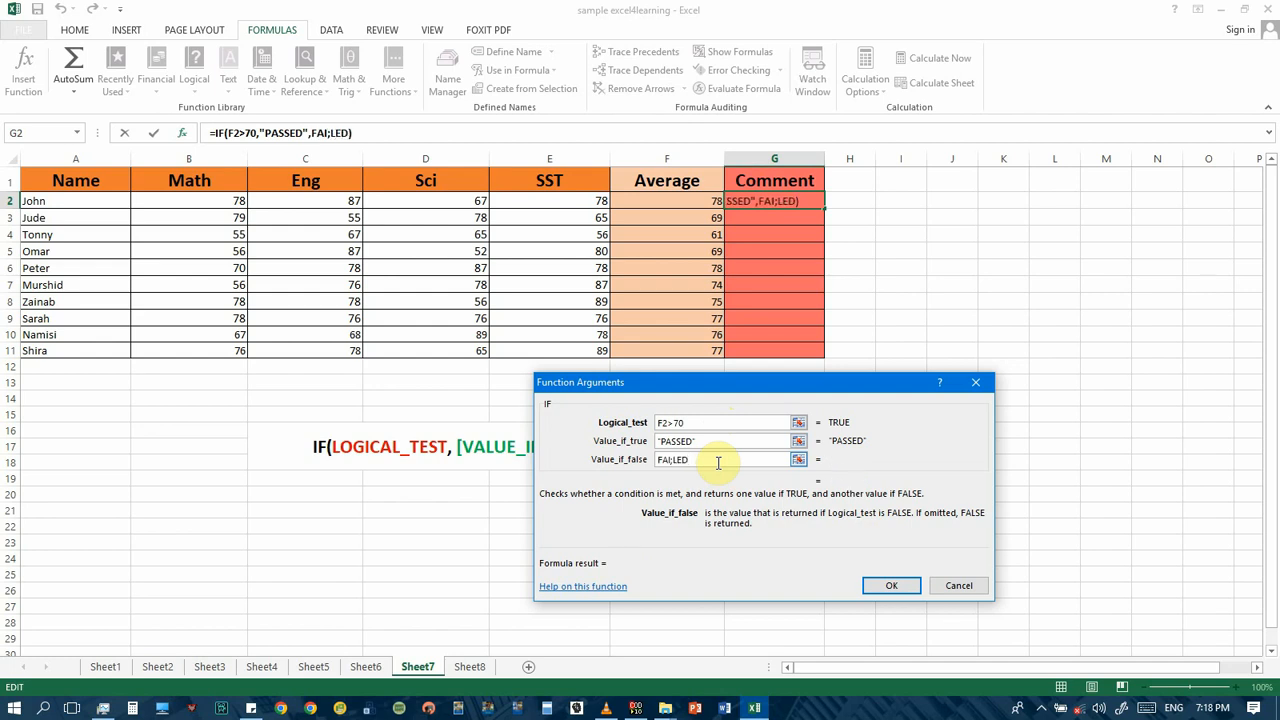
{"action": "key", "text": "BackSpace"}
{"action": "key", "text": "BackSpace"}
{"action": "key", "text": "BackSpace"}
{"action": "key", "text": "BackSpace"}
{"action": "type", "text": "LED"}
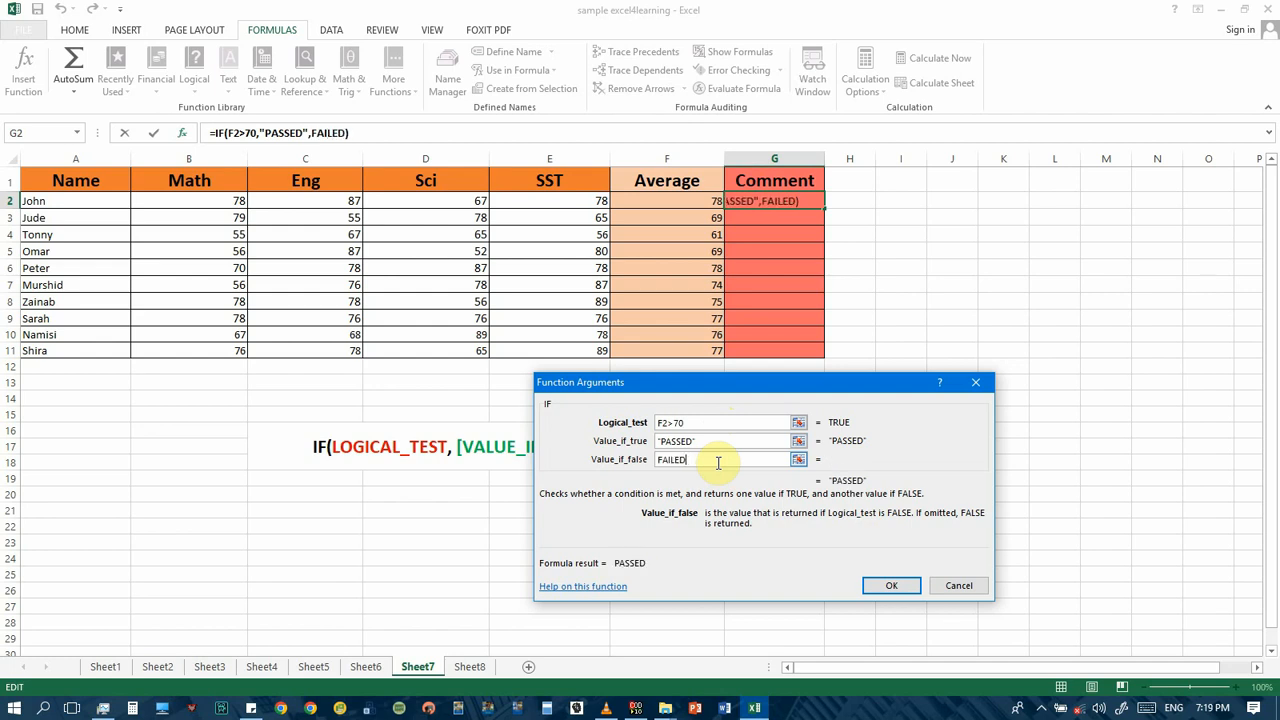
{"action": "left_click", "coordinate": [888, 588]}
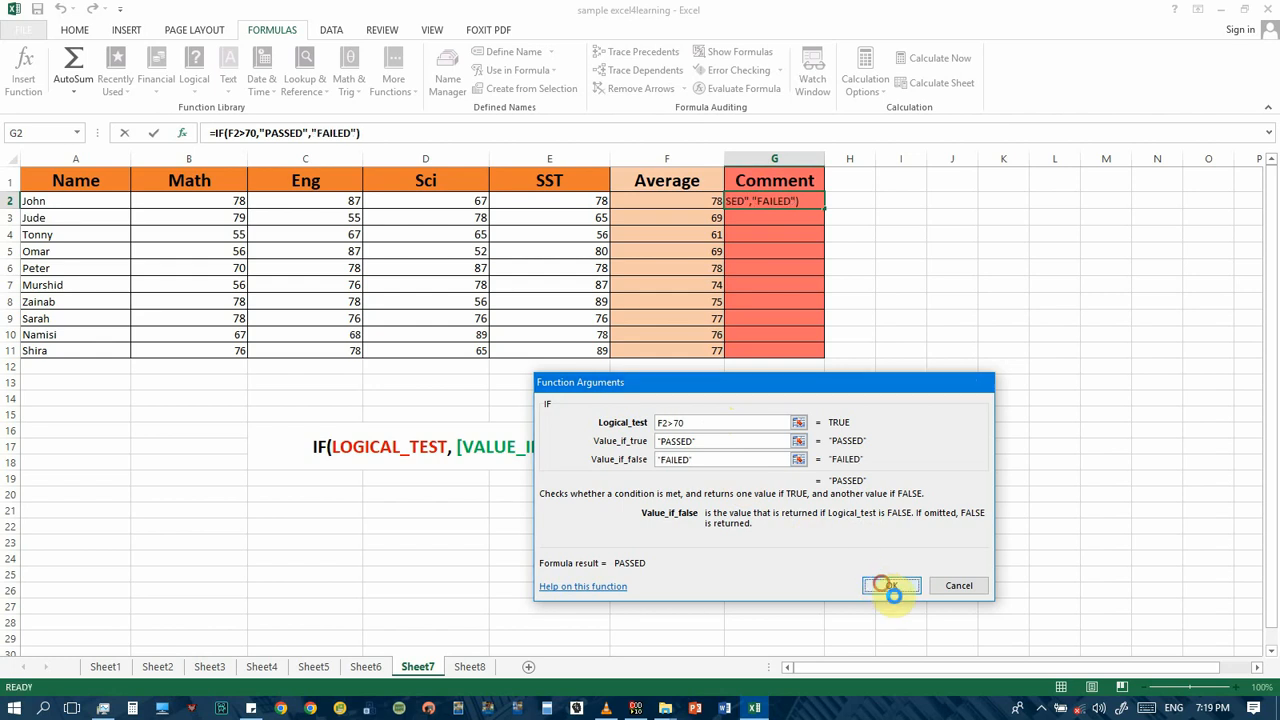
Fill the IF formula from cell G2 down the Comment column to G11.
{"action": "left_click", "coordinate": [703, 194]}
{"action": "left_click", "coordinate": [740, 198]}
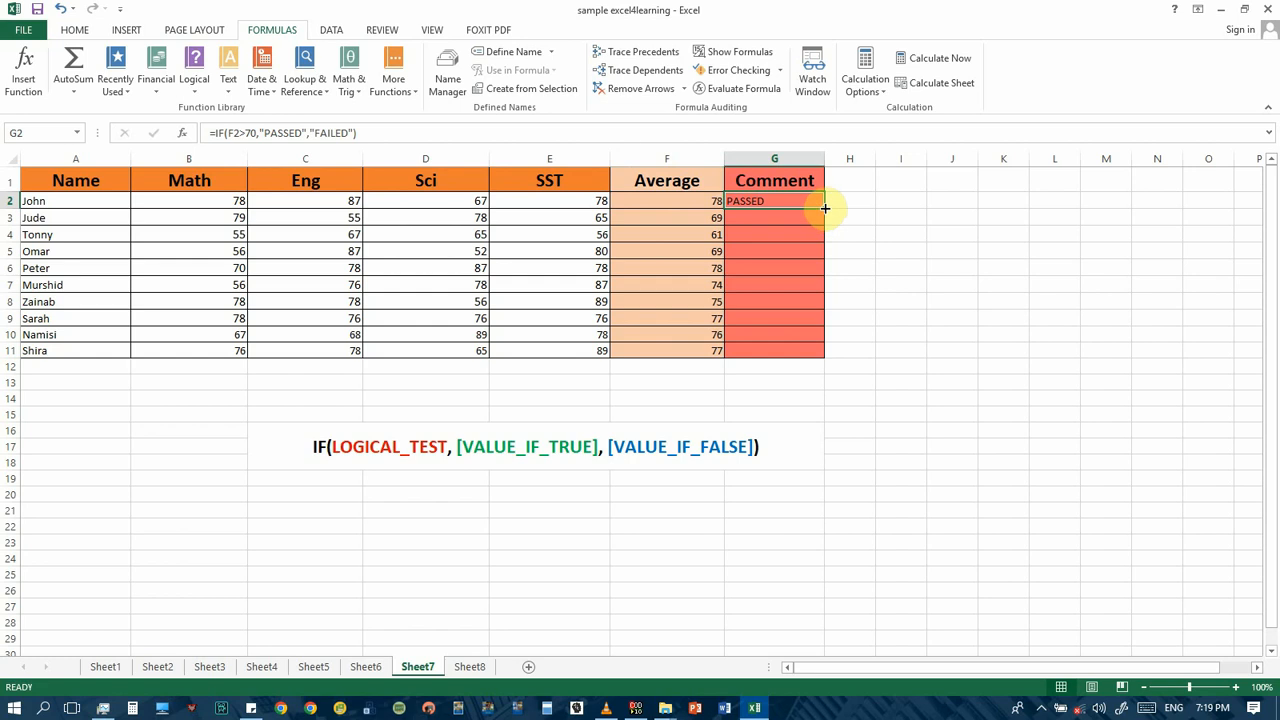
{"action": "left_click_drag", "start_coordinate": [825, 207], "coordinate": [820, 352]}
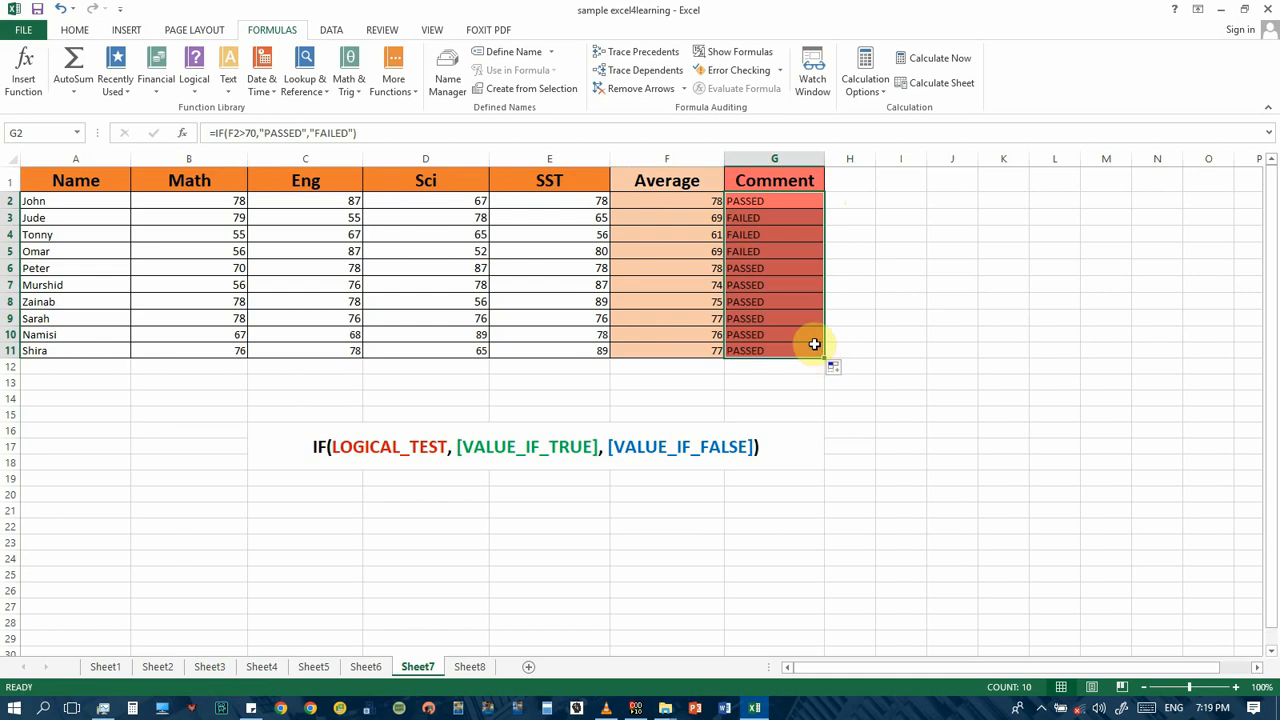
Check the filled Comment cells and their formulas against the students' averages.
{"action": "left_click", "coordinate": [766, 267]}
{"action": "left_click", "coordinate": [769, 301]}
{"action": "left_click", "coordinate": [769, 319]}
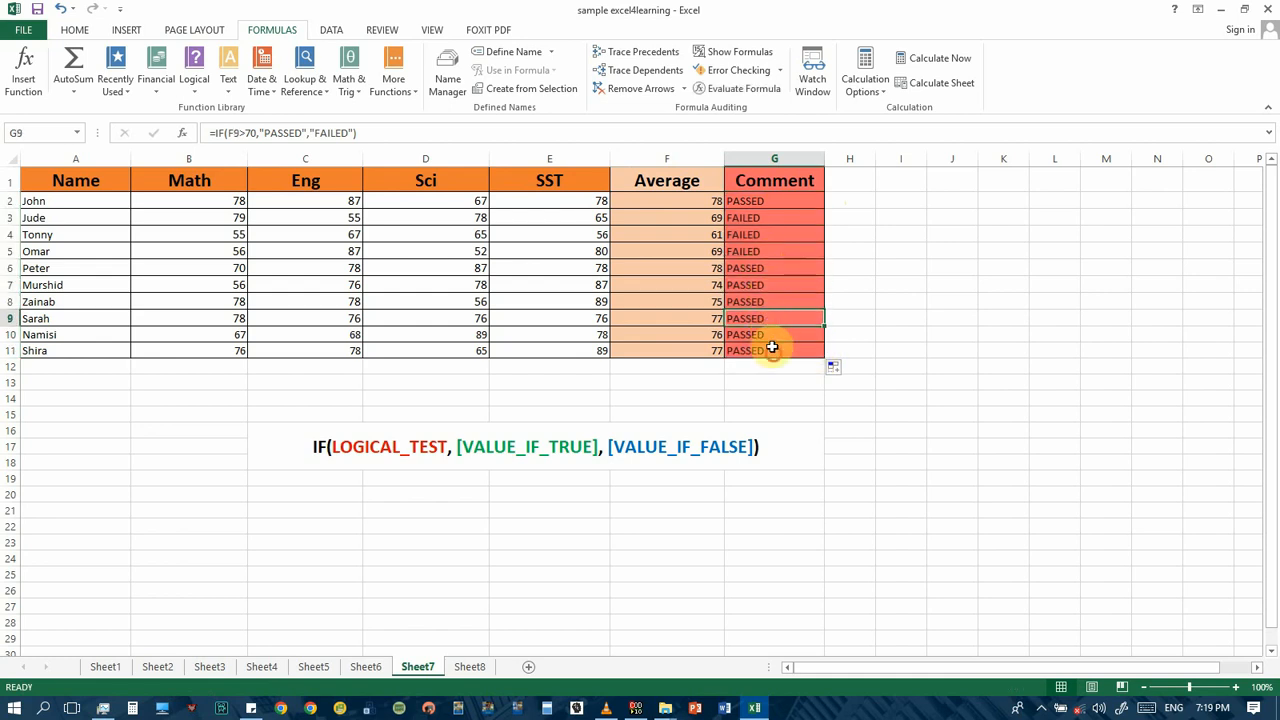
{"action": "left_click", "coordinate": [771, 351]}
{"action": "left_click", "coordinate": [773, 284]}
{"action": "left_click", "coordinate": [773, 265]}
{"action": "left_click", "coordinate": [777, 218]}
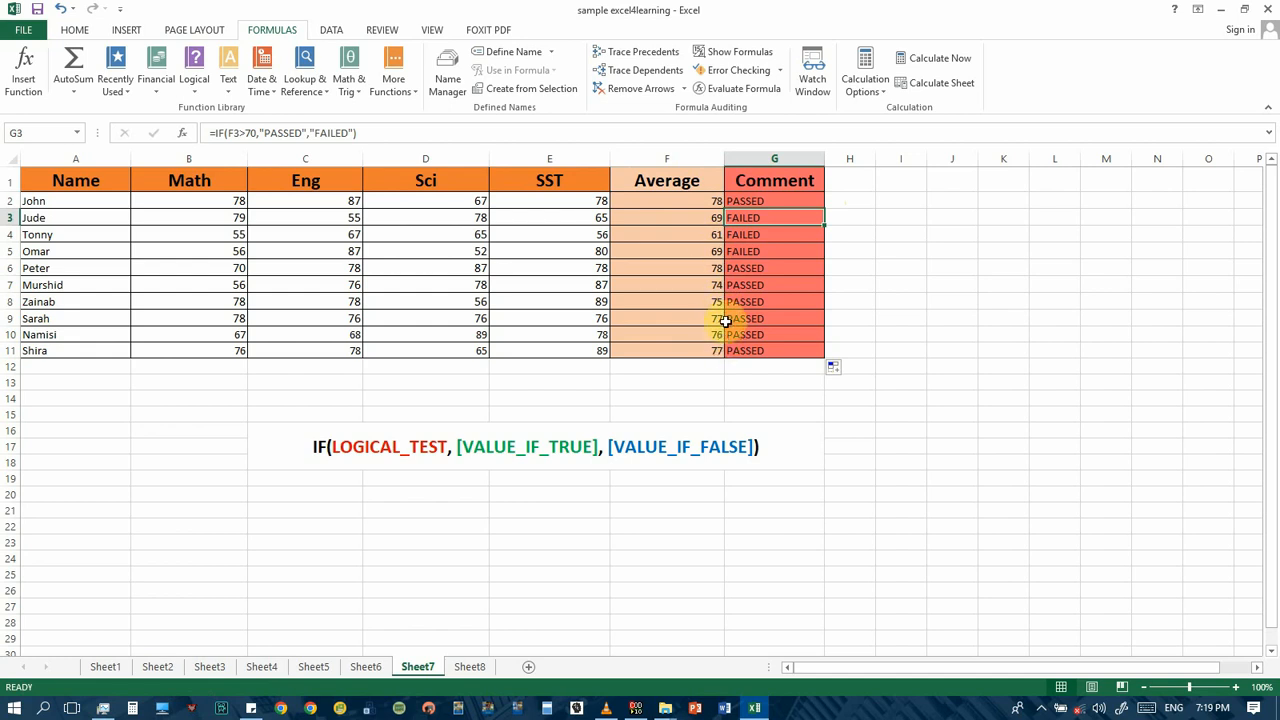
{"action": "left_click", "coordinate": [763, 349]}
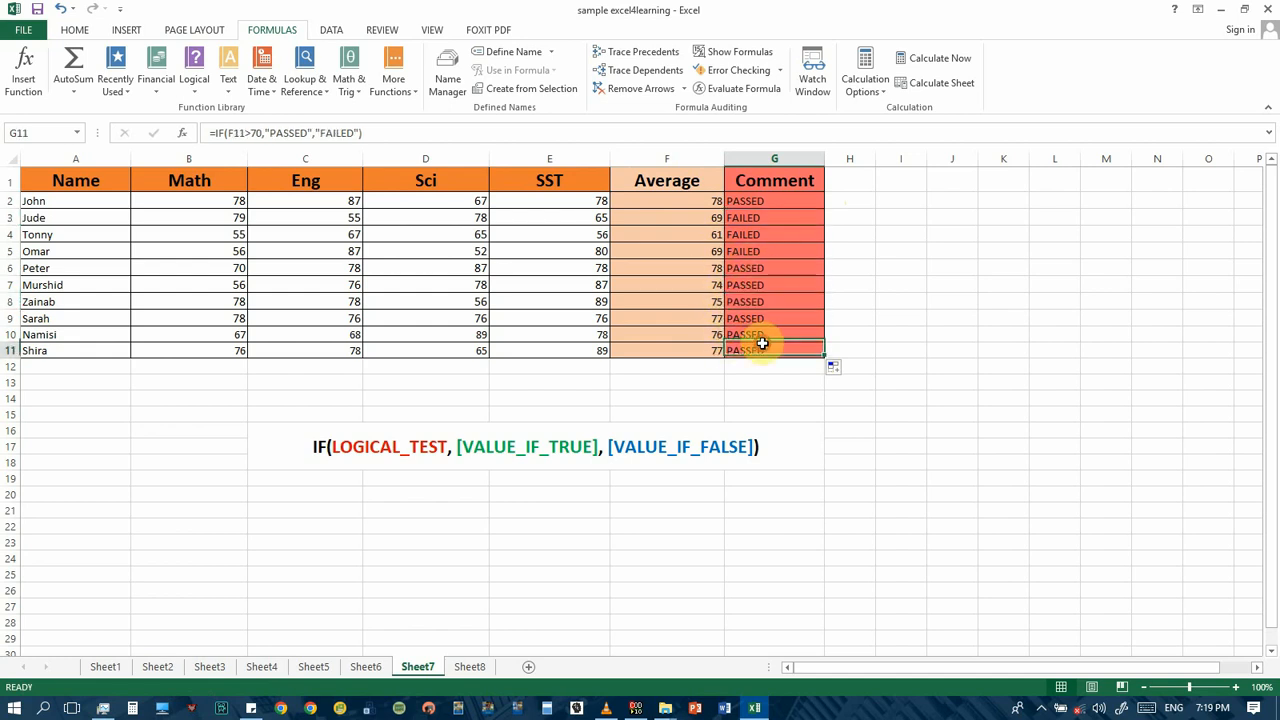
{"action": "left_click", "coordinate": [706, 222]}
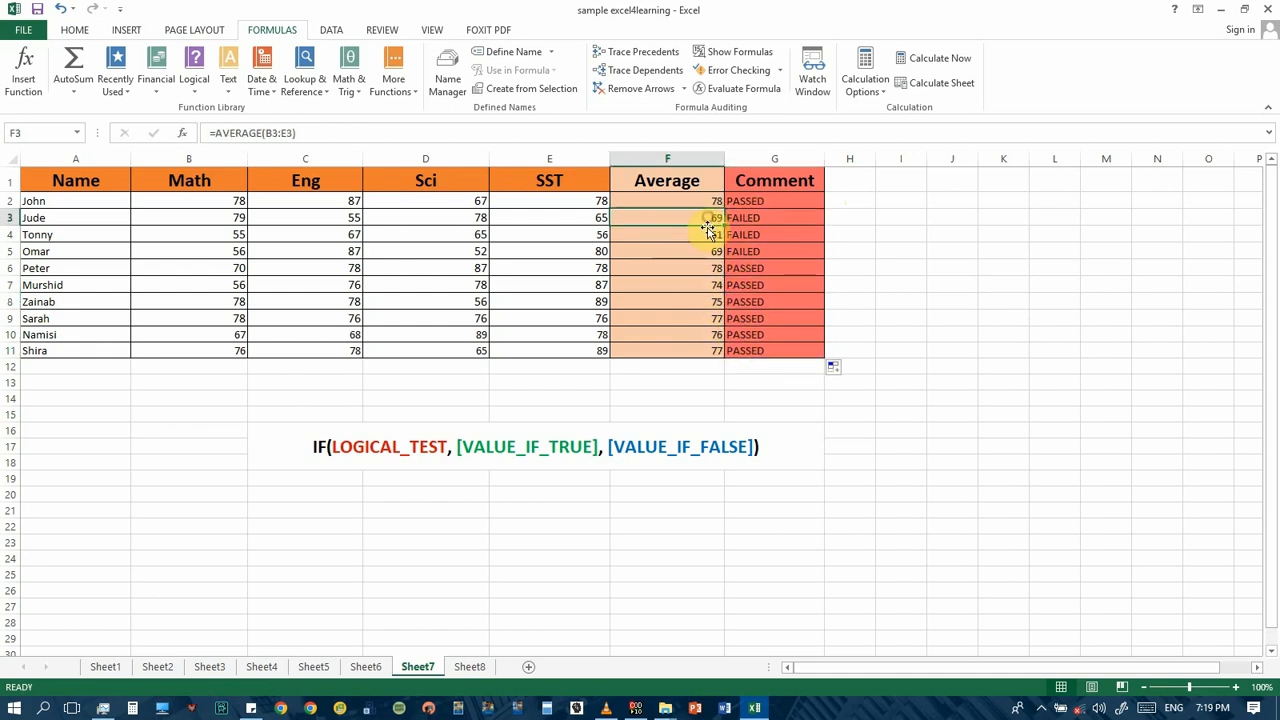
{"action": "left_click", "coordinate": [760, 224]}
{"action": "left_click", "coordinate": [766, 201]}
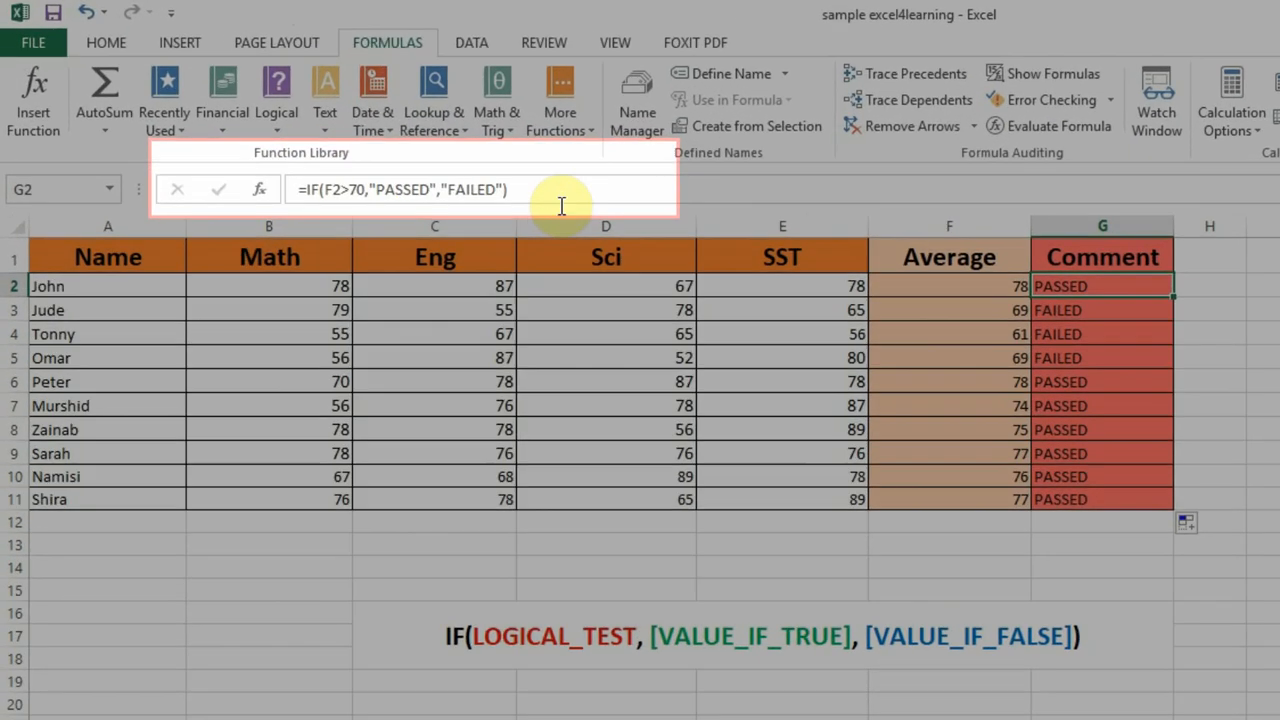
Examine the logical test, value if true and value if false arguments of the IF formula in G2.
{"action": "left_click_drag", "start_coordinate": [384, 133], "coordinate": [306, 133]}
{"action": "double_click", "coordinate": [505, 197]}
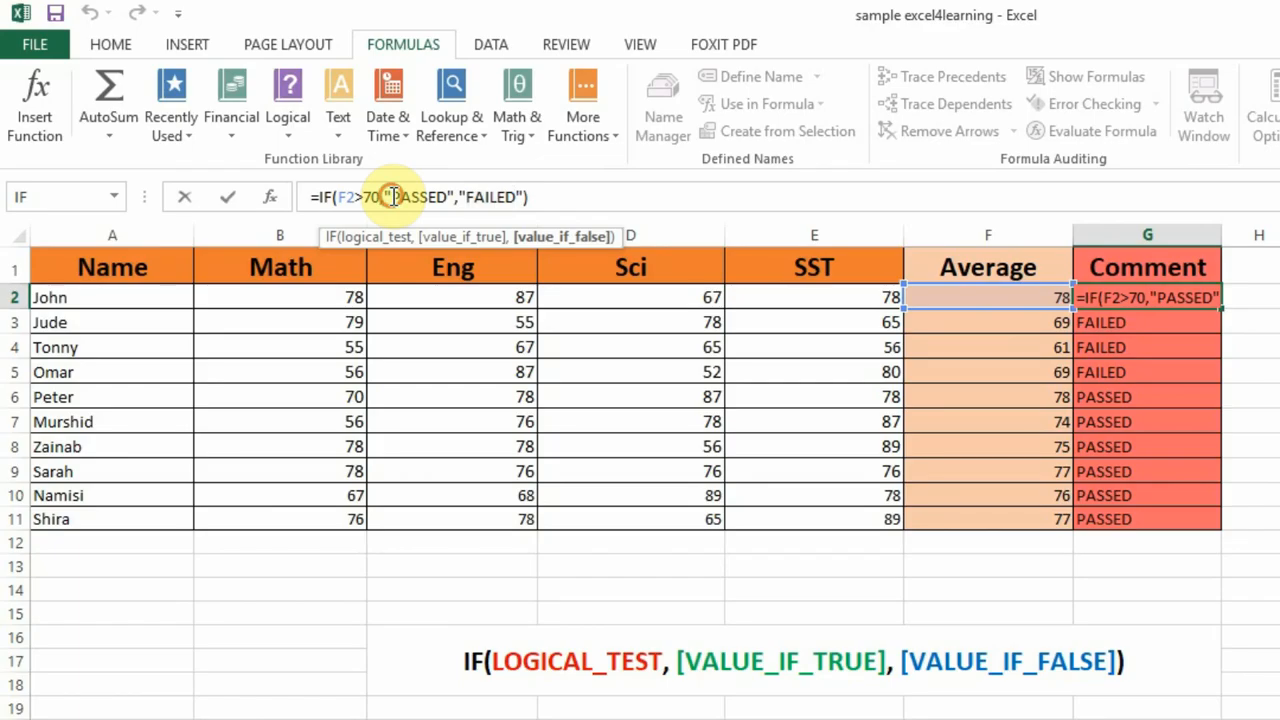
{"action": "left_click_drag", "start_coordinate": [390, 198], "coordinate": [515, 199]}
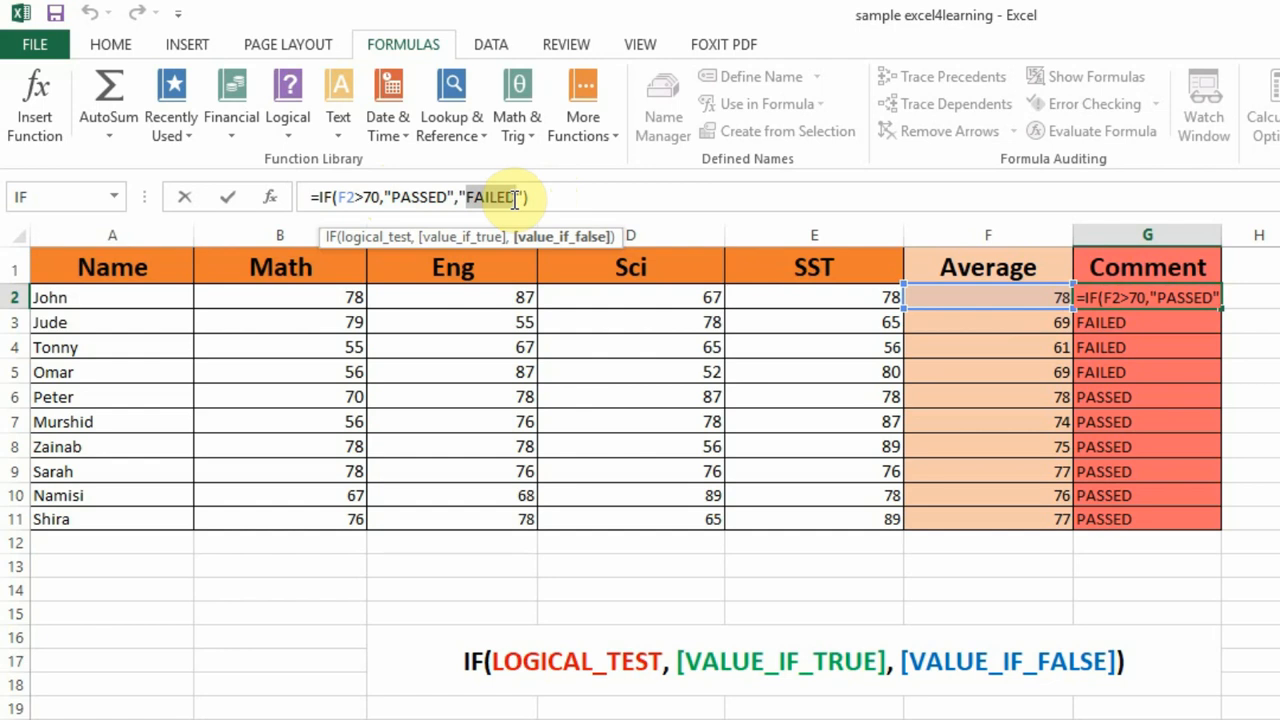
{"action": "left_click", "coordinate": [357, 198]}
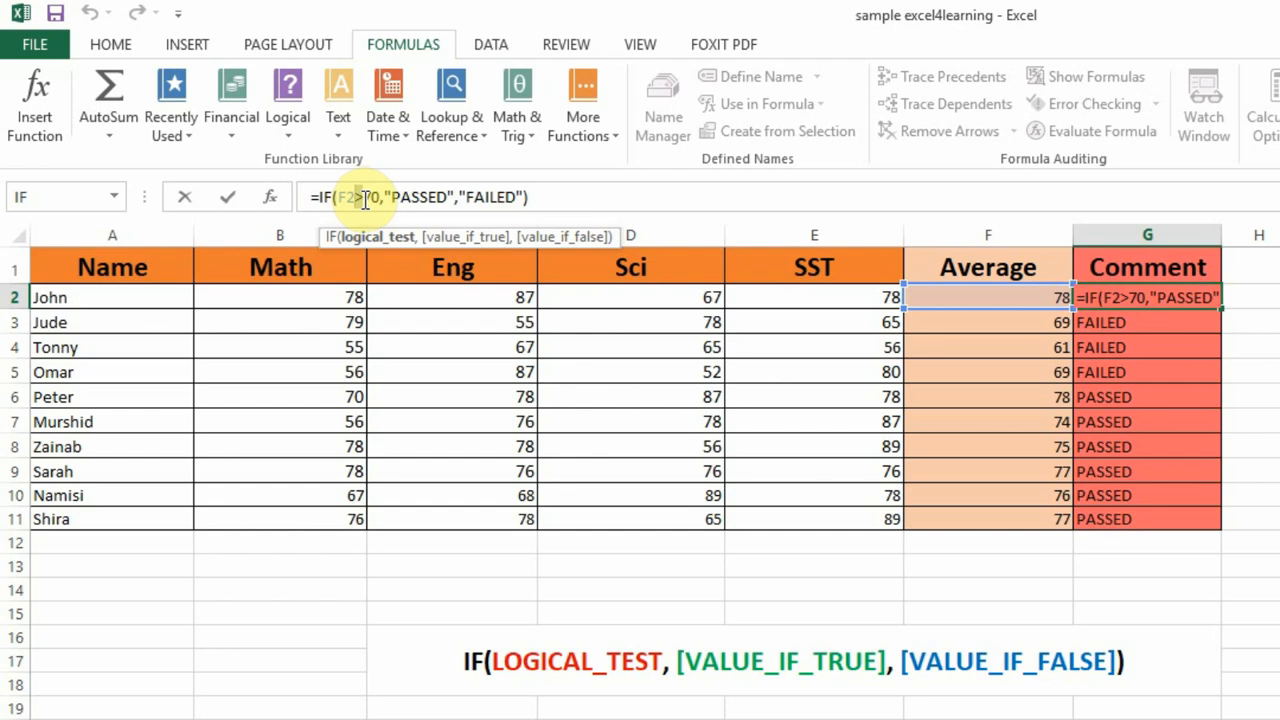
{"action": "left_click_drag", "start_coordinate": [392, 197], "coordinate": [385, 197]}
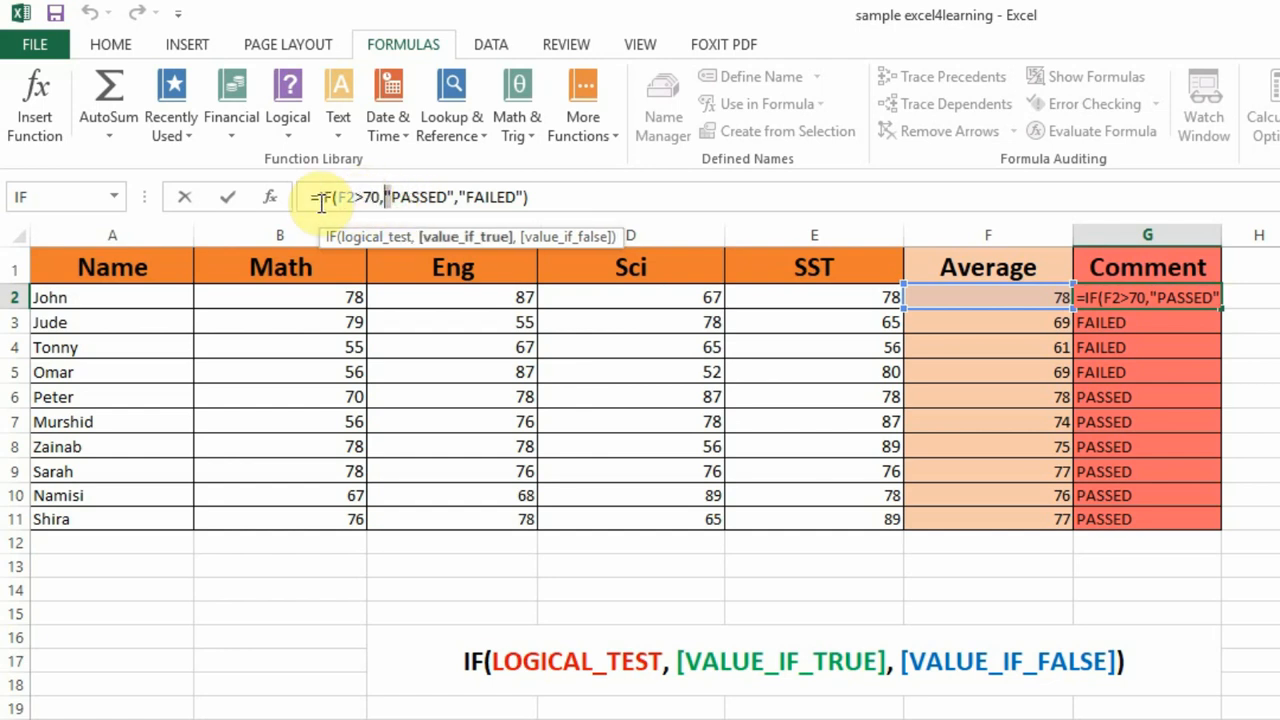
{"action": "left_click", "coordinate": [453, 197]}
{"action": "double_click", "coordinate": [492, 197]}
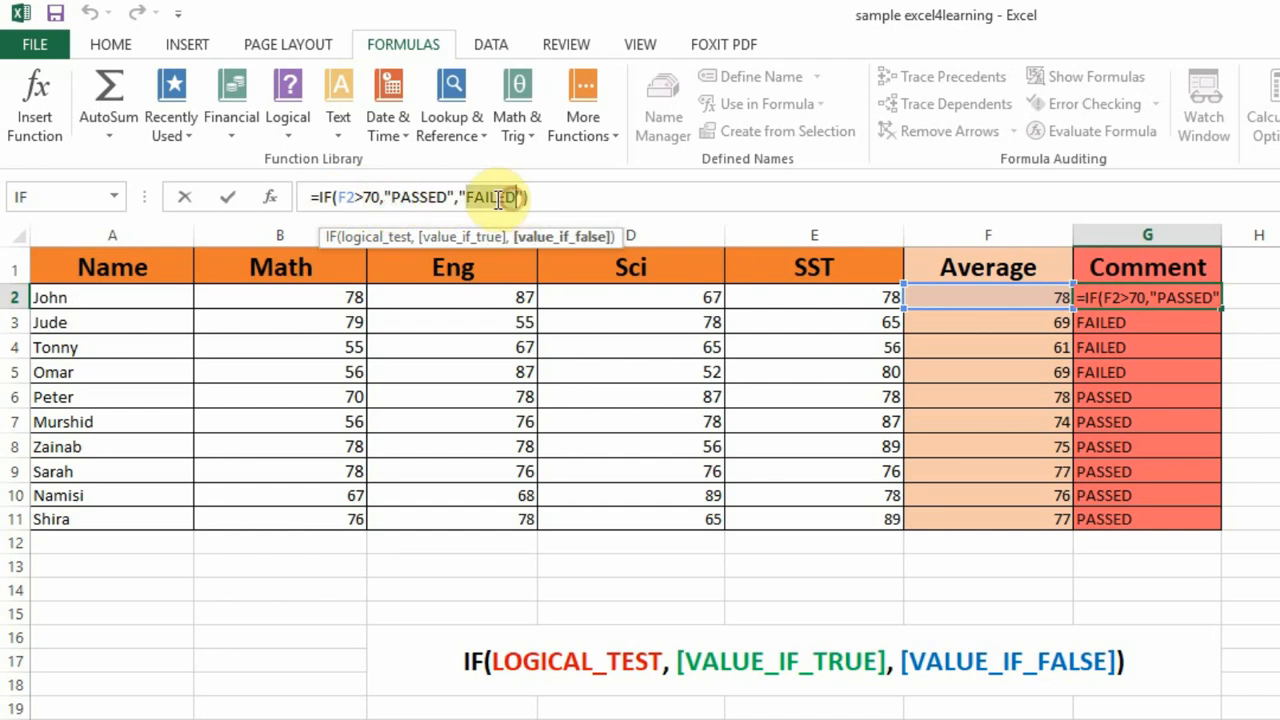
{"action": "double_click", "coordinate": [420, 197]}
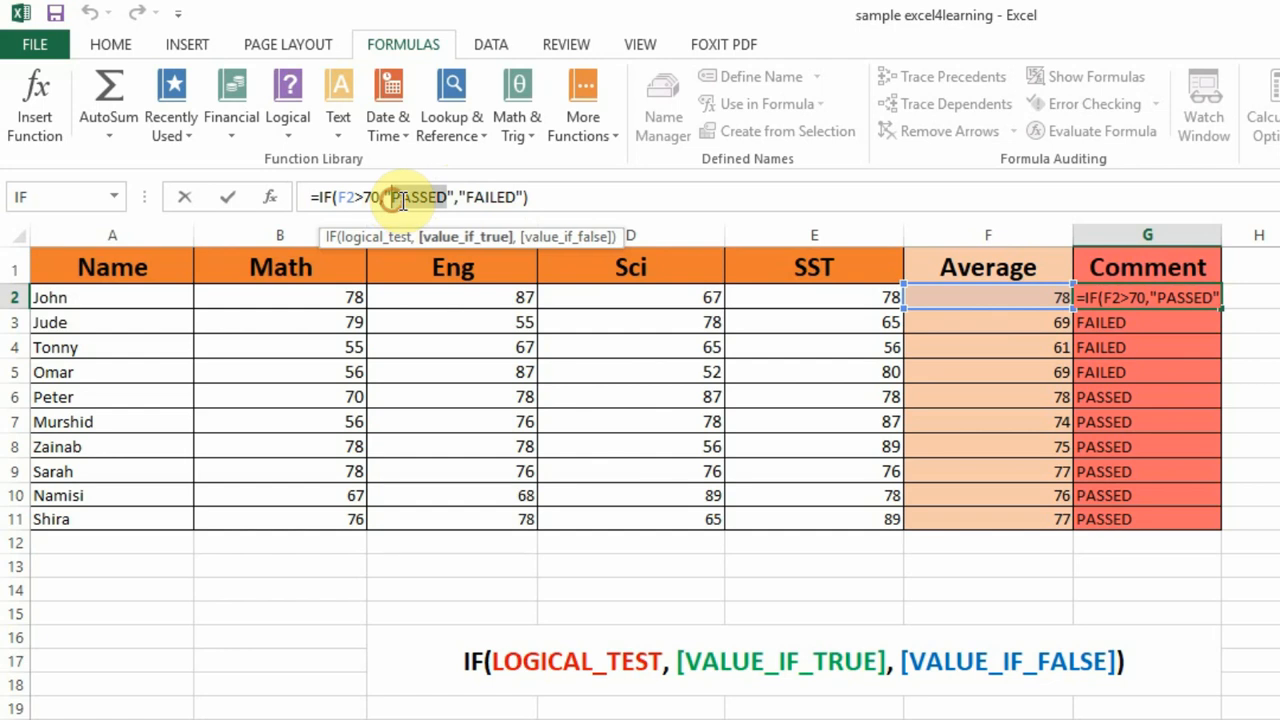
{"action": "double_click", "coordinate": [492, 197]}
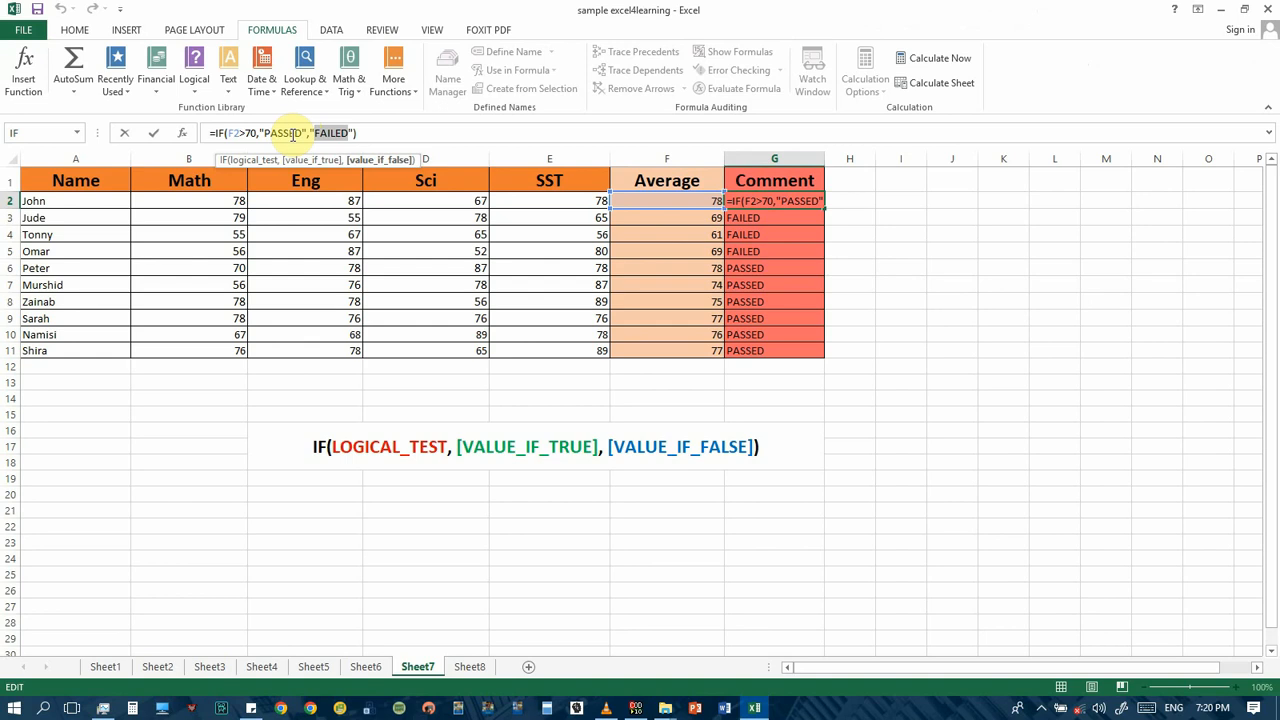
{"action": "key", "text": "Return"}
Compare the IF formulas in the Comment cells of the first four students.
{"action": "left_click", "coordinate": [806, 201]}
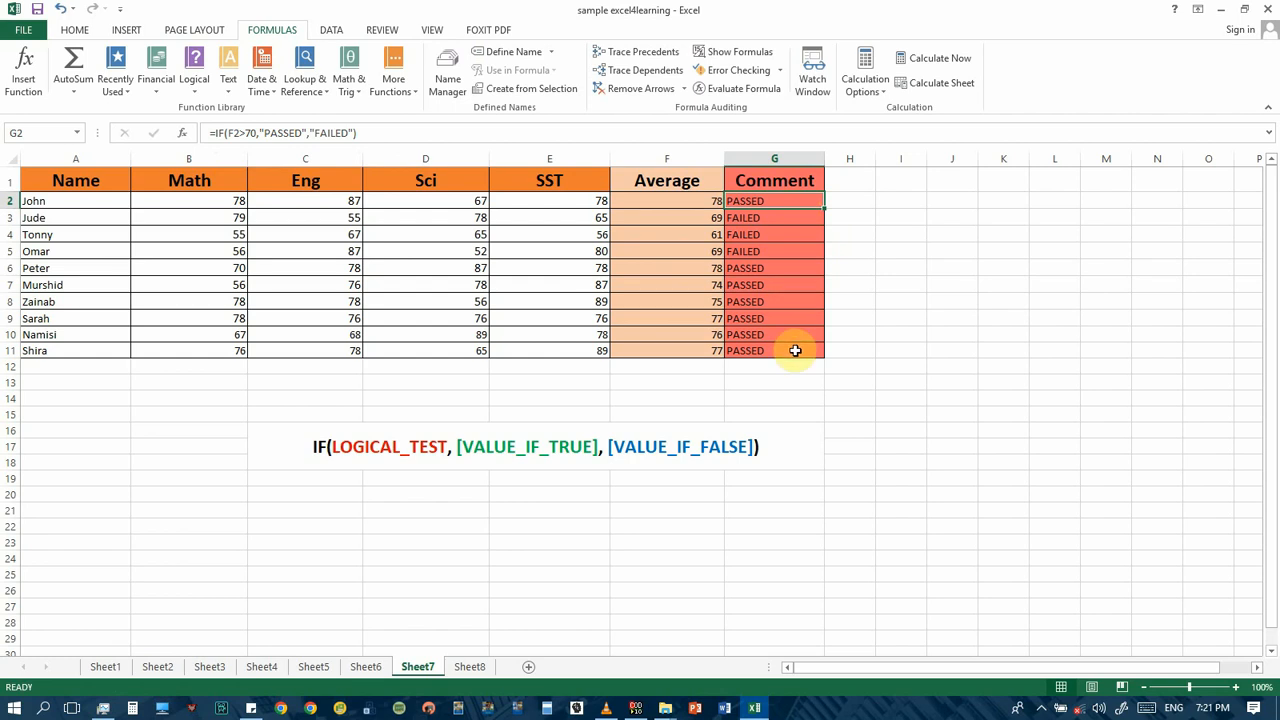
{"action": "left_click", "coordinate": [766, 251]}
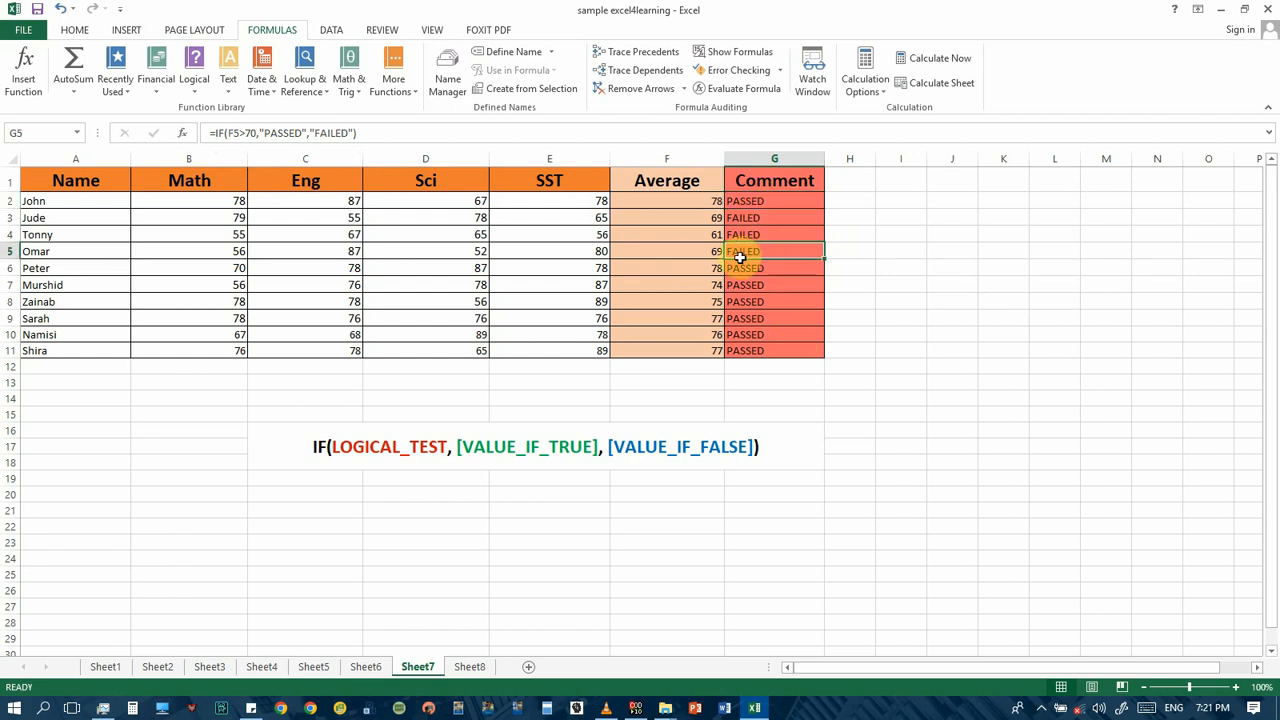
{"action": "left_click", "coordinate": [763, 218]}
{"action": "left_click", "coordinate": [763, 235]}
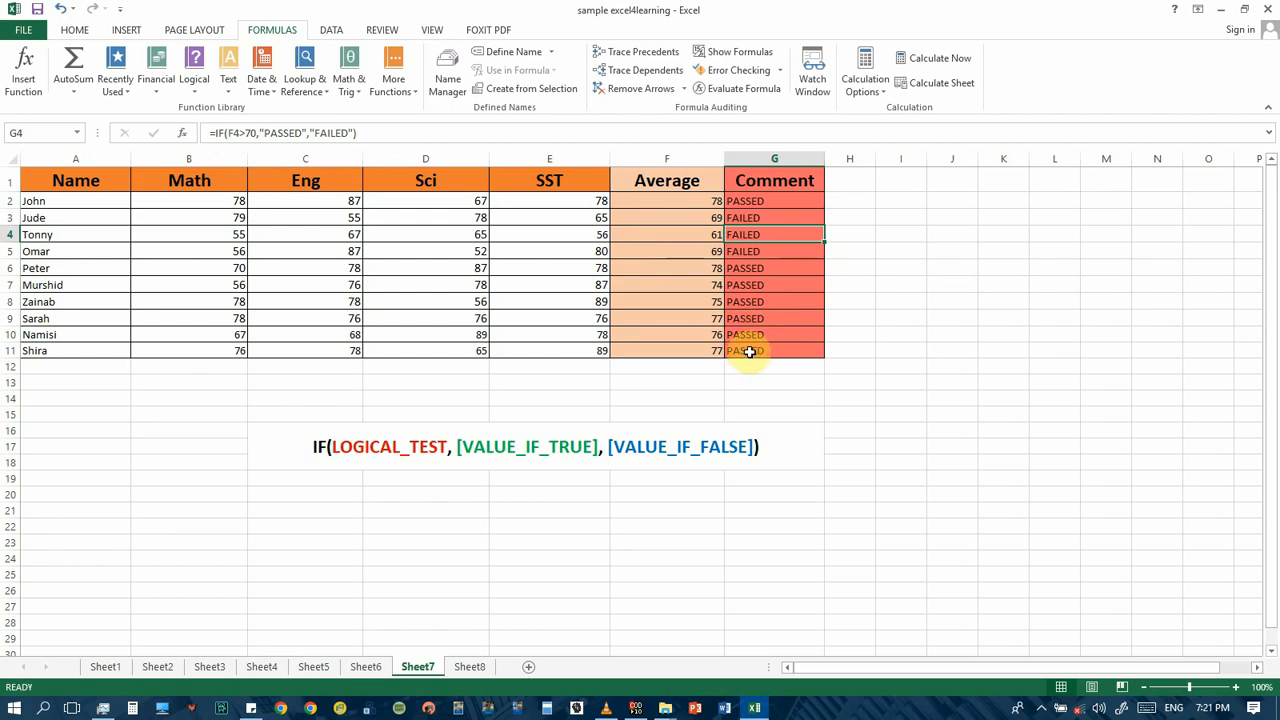
{"action": "left_click", "coordinate": [751, 203]}
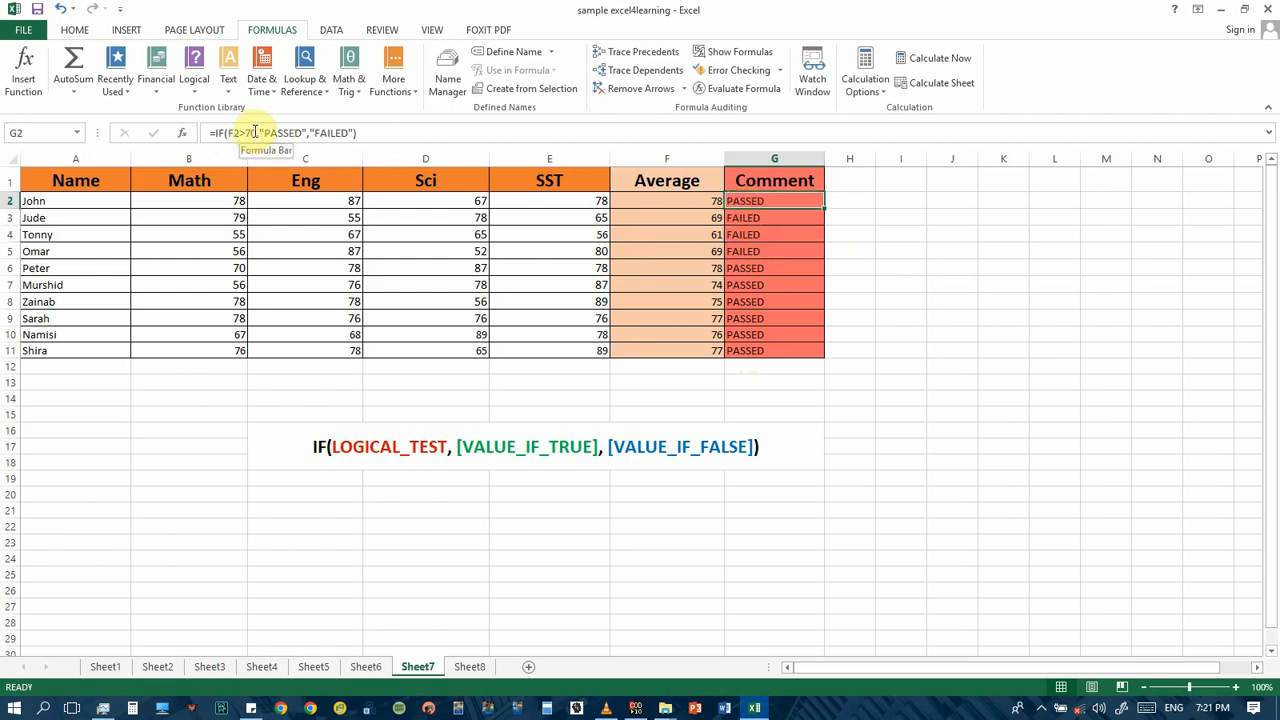
{"action": "double_click", "coordinate": [251, 136]}
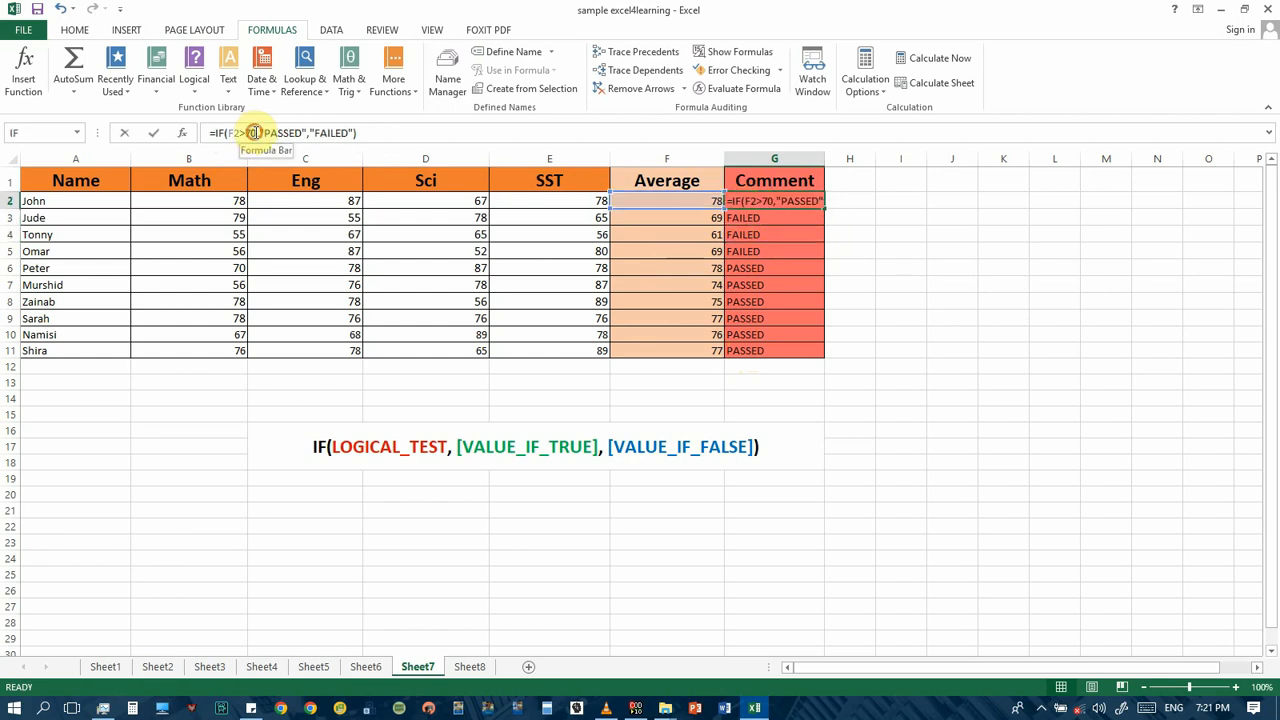
{"action": "left_click", "coordinate": [752, 218]}
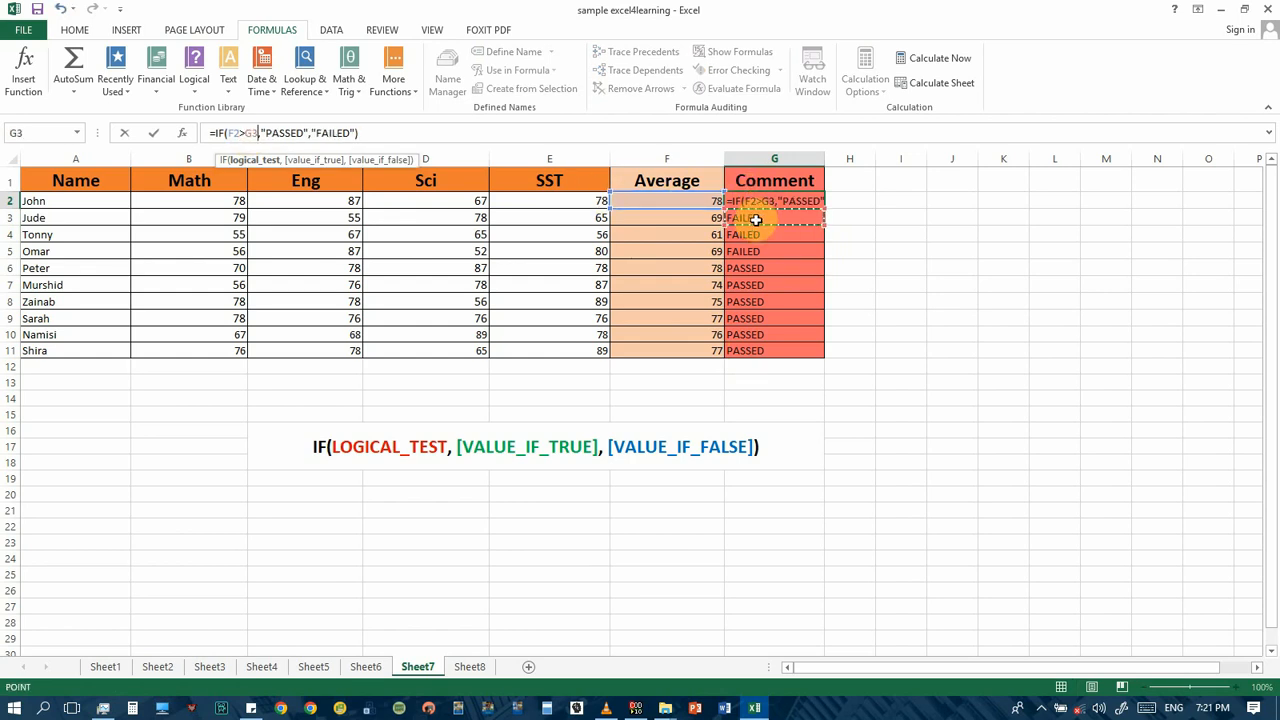
{"action": "key", "text": "Escape"}
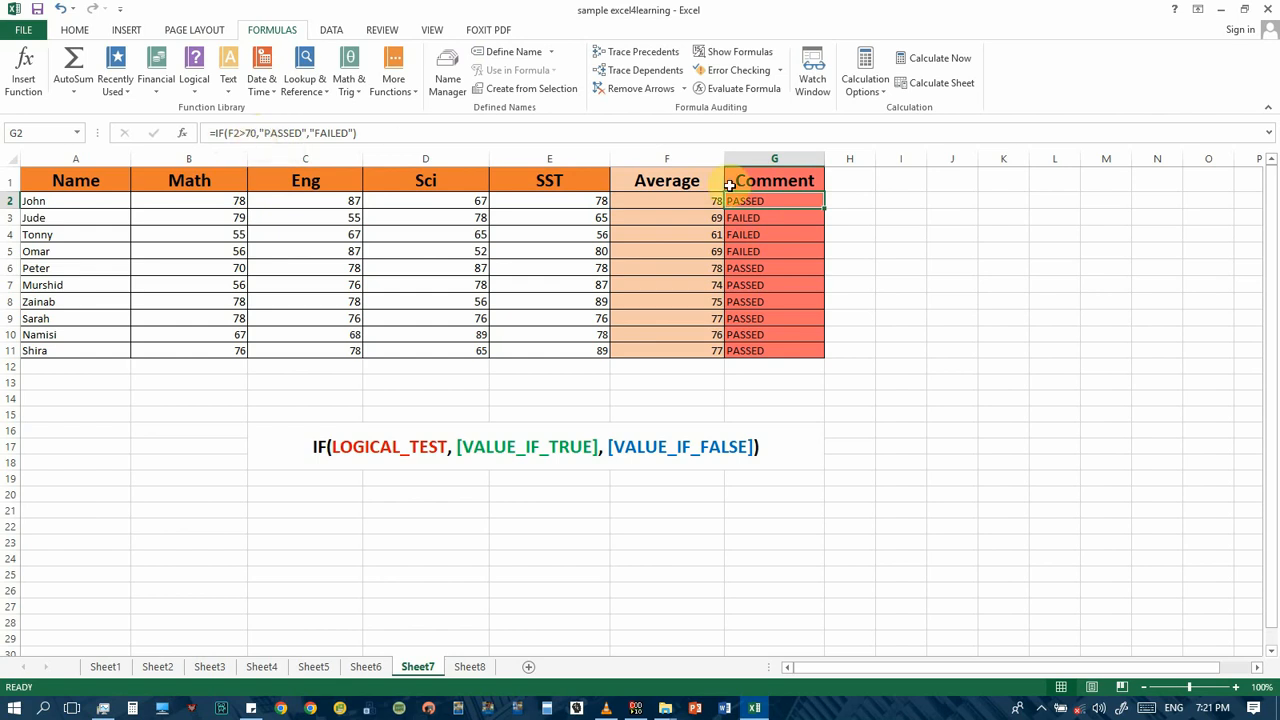
Enter the value 70 in cell F13 below the Average column and the label PASSMARK beside it in E13.
{"action": "left_click", "coordinate": [570, 383]}
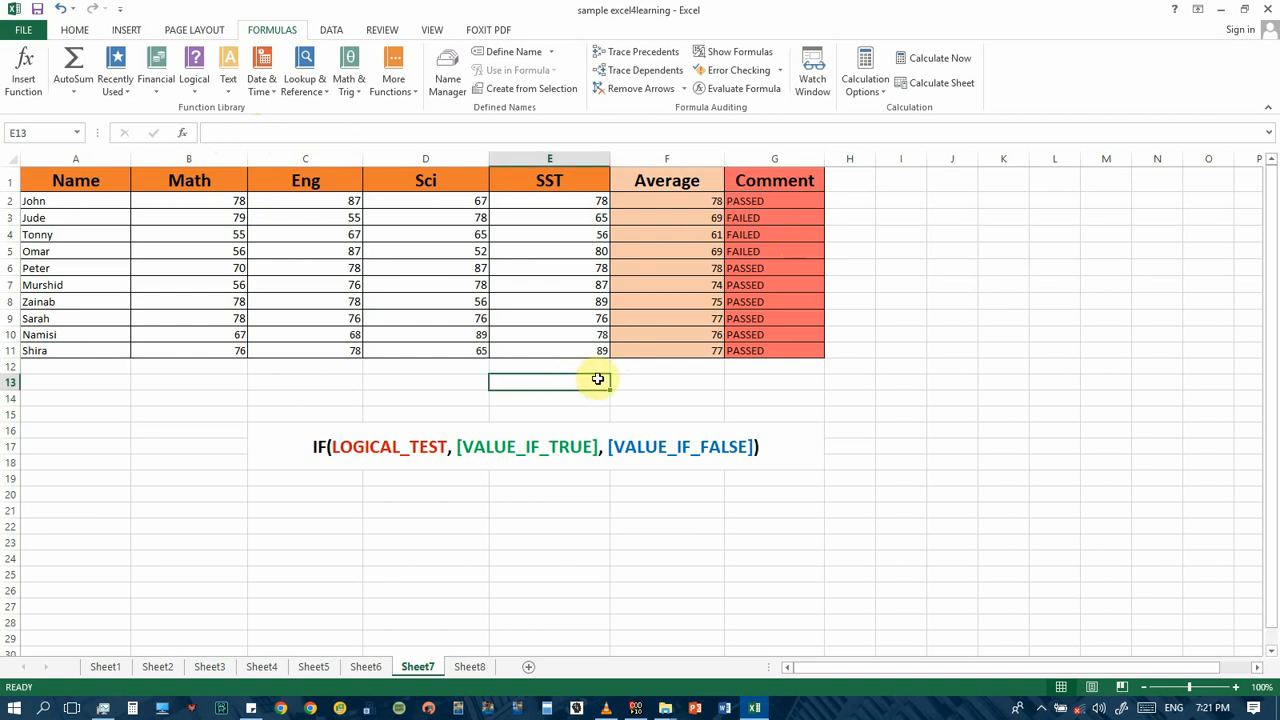
{"action": "left_click", "coordinate": [653, 377]}
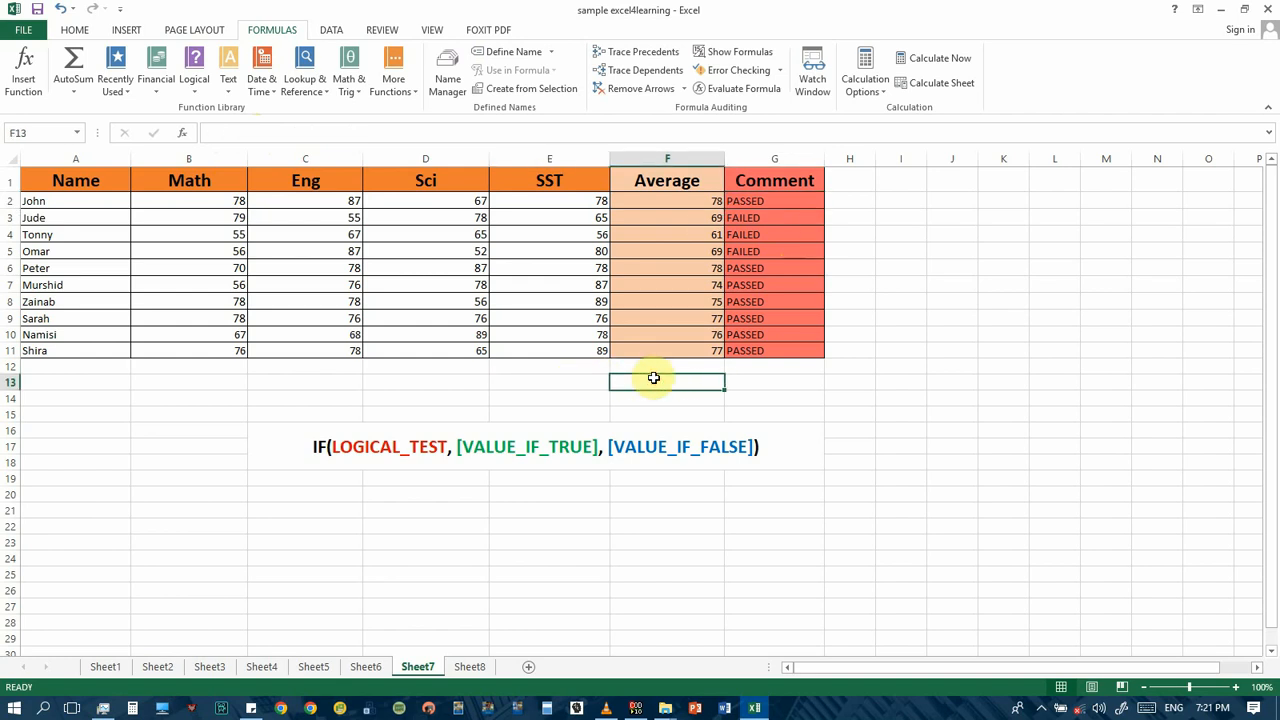
{"action": "type", "text": "70"}
{"action": "left_click", "coordinate": [578, 381]}
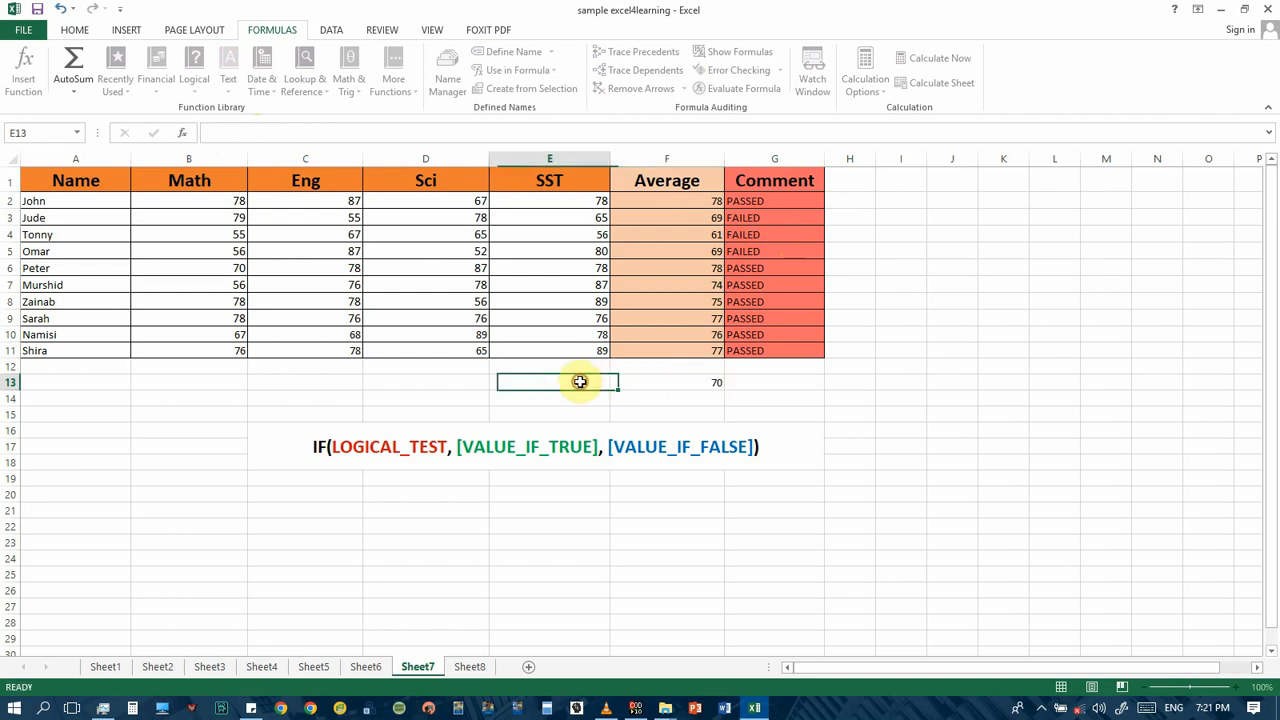
{"action": "type", "text": "pASS"}
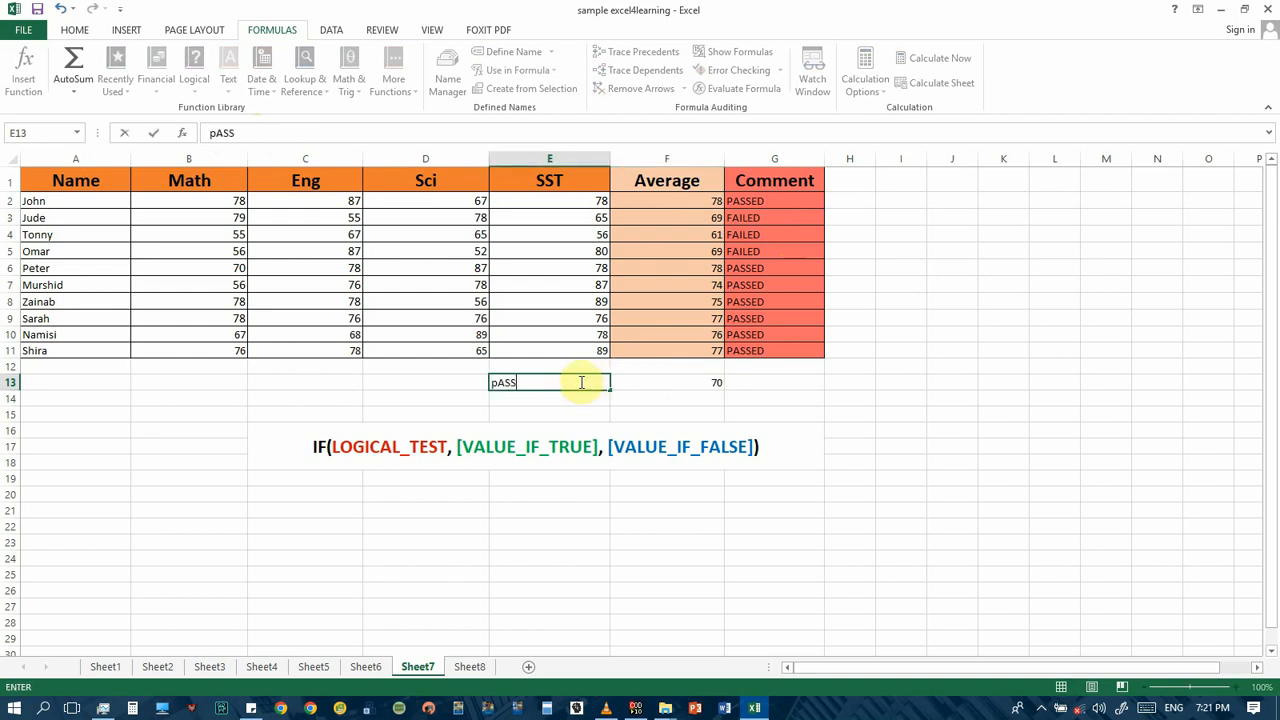
{"action": "type", "text": "MARK"}
{"action": "left_click_drag", "start_coordinate": [498, 384], "coordinate": [490, 386]}
{"action": "type", "text": "P"}
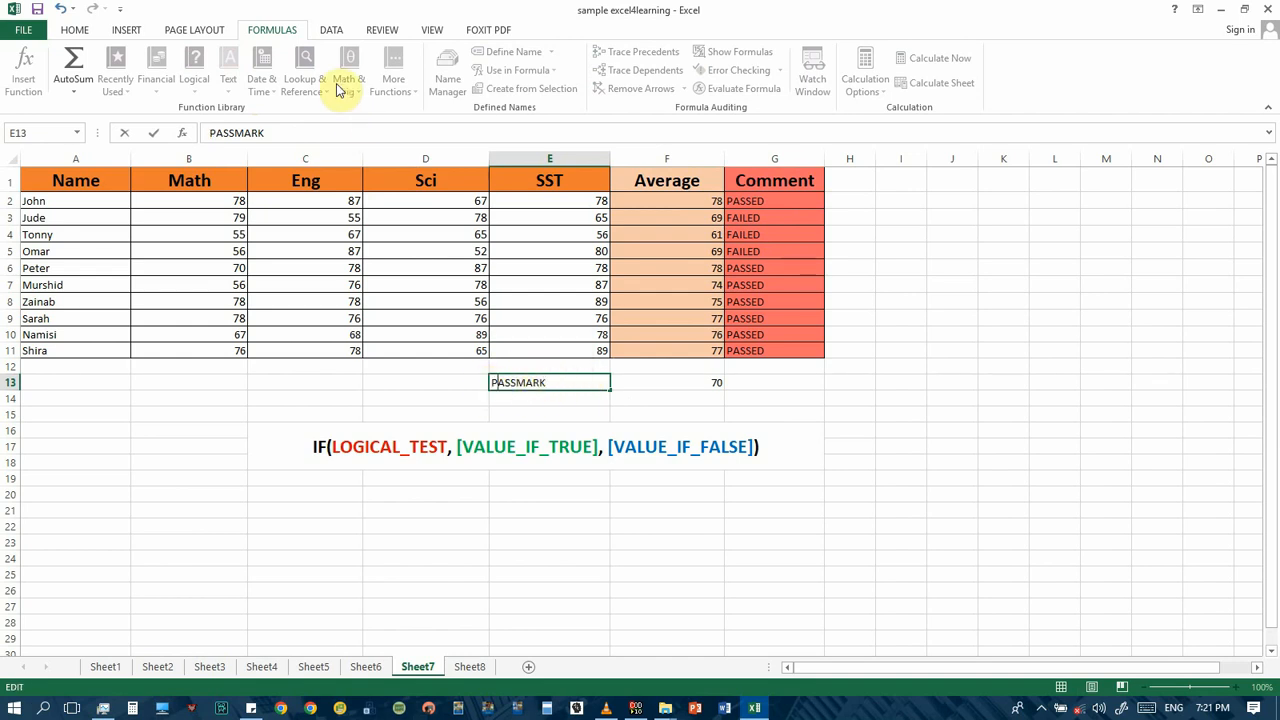
Right-align the PASSMARK label in cell E13 and copy that cell.
{"action": "left_click", "coordinate": [80, 32]}
{"action": "left_click", "coordinate": [632, 388]}
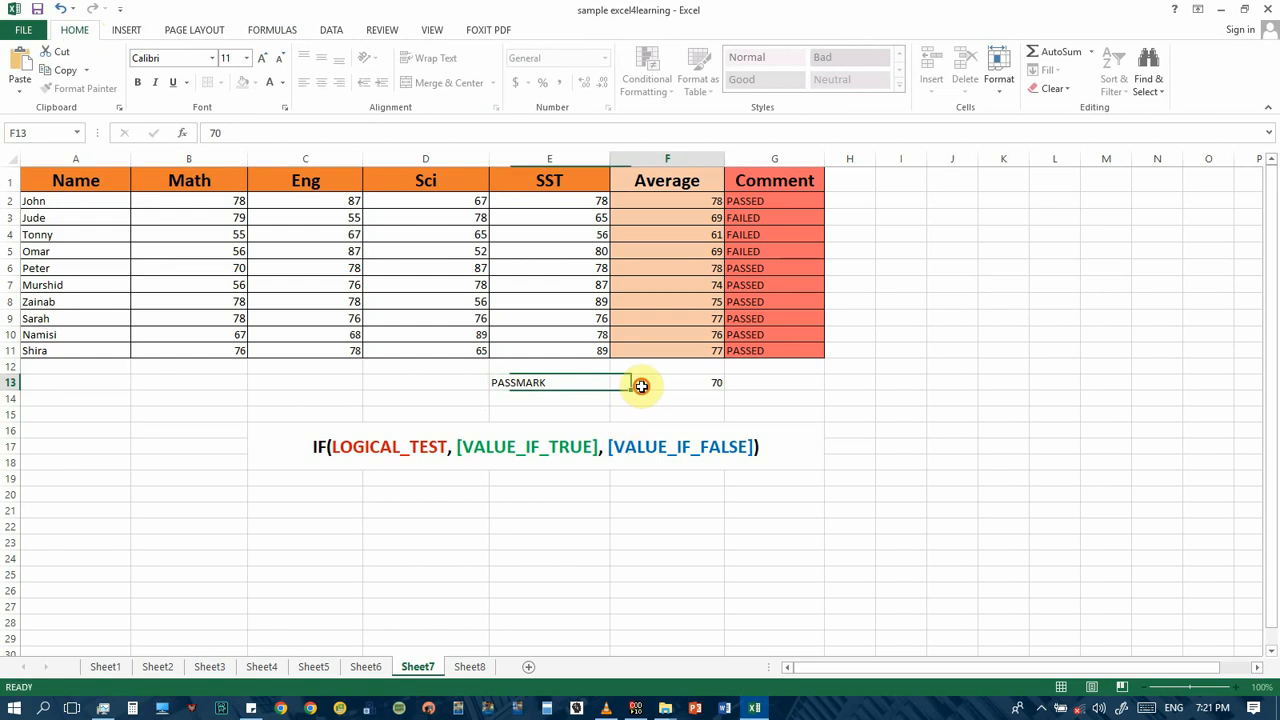
{"action": "left_click", "coordinate": [588, 388]}
{"action": "left_click", "coordinate": [339, 82]}
{"action": "key", "text": "ctrl+c"}
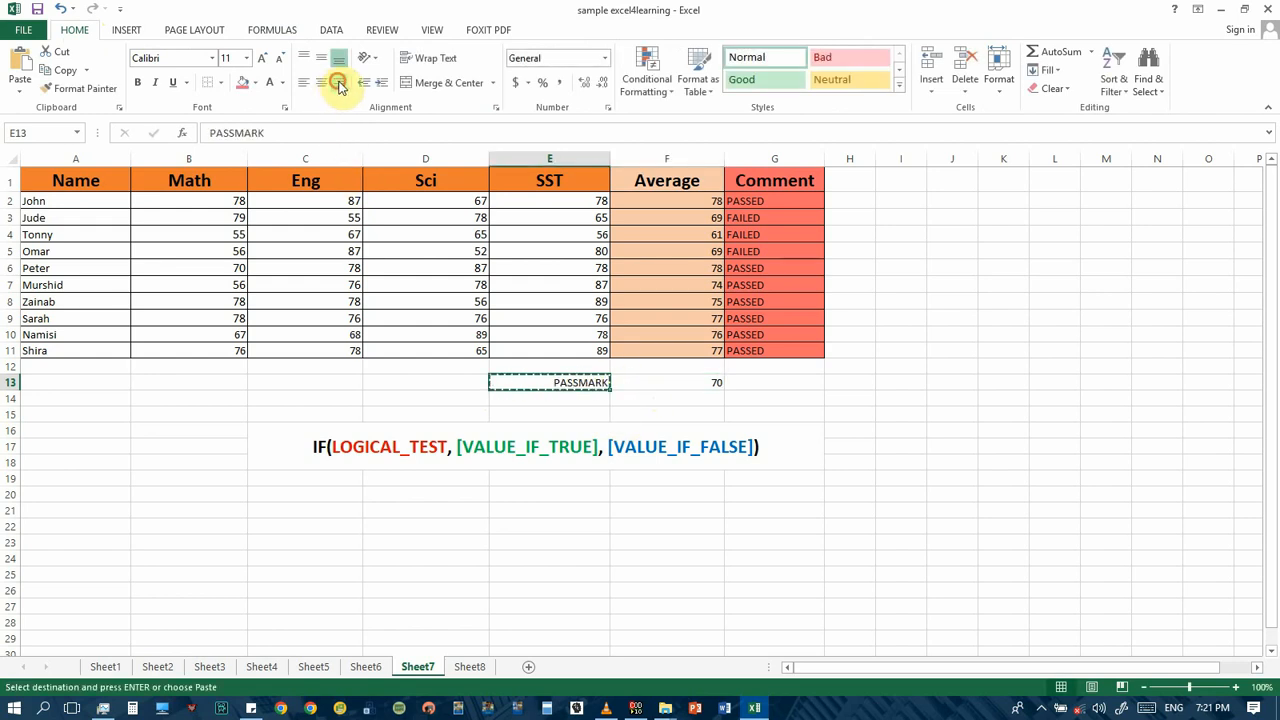
Make the pass mark value in F13 bold and give its cell a red fill.
{"action": "left_click", "coordinate": [703, 385]}
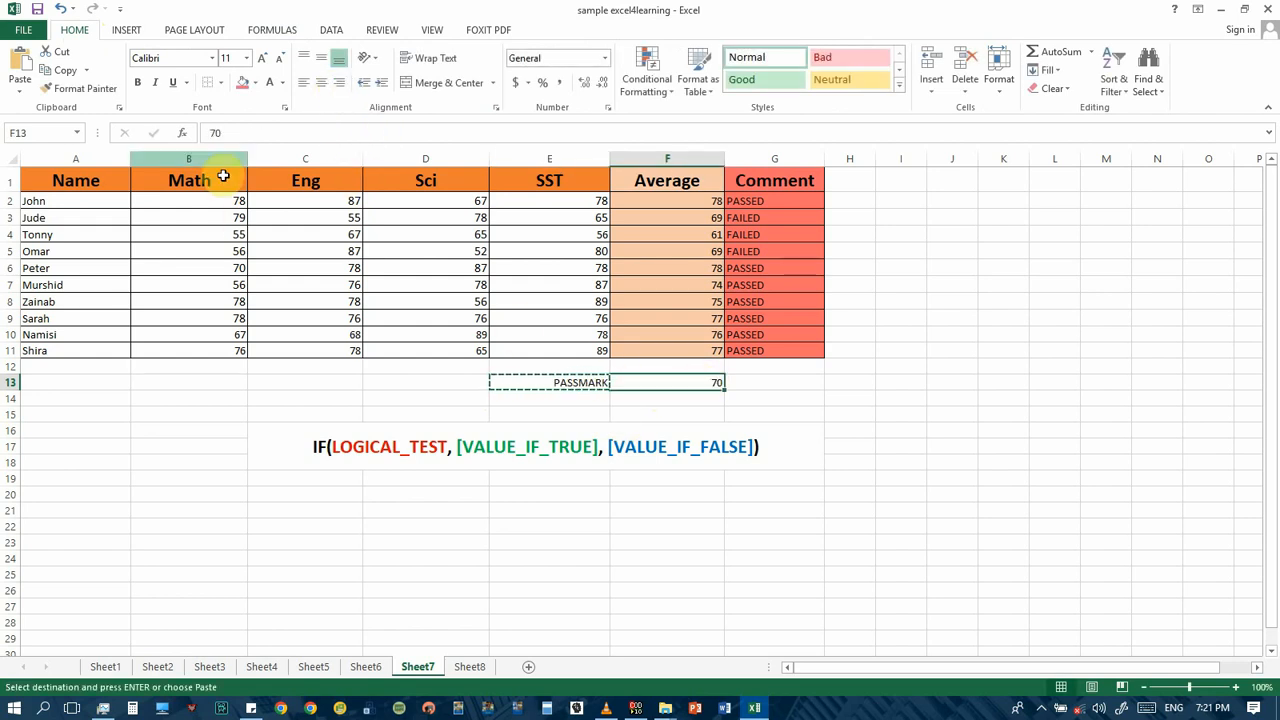
{"action": "key", "text": "ctrl+c"}
{"action": "left_click", "coordinate": [139, 83]}
{"action": "left_click", "coordinate": [255, 83]}
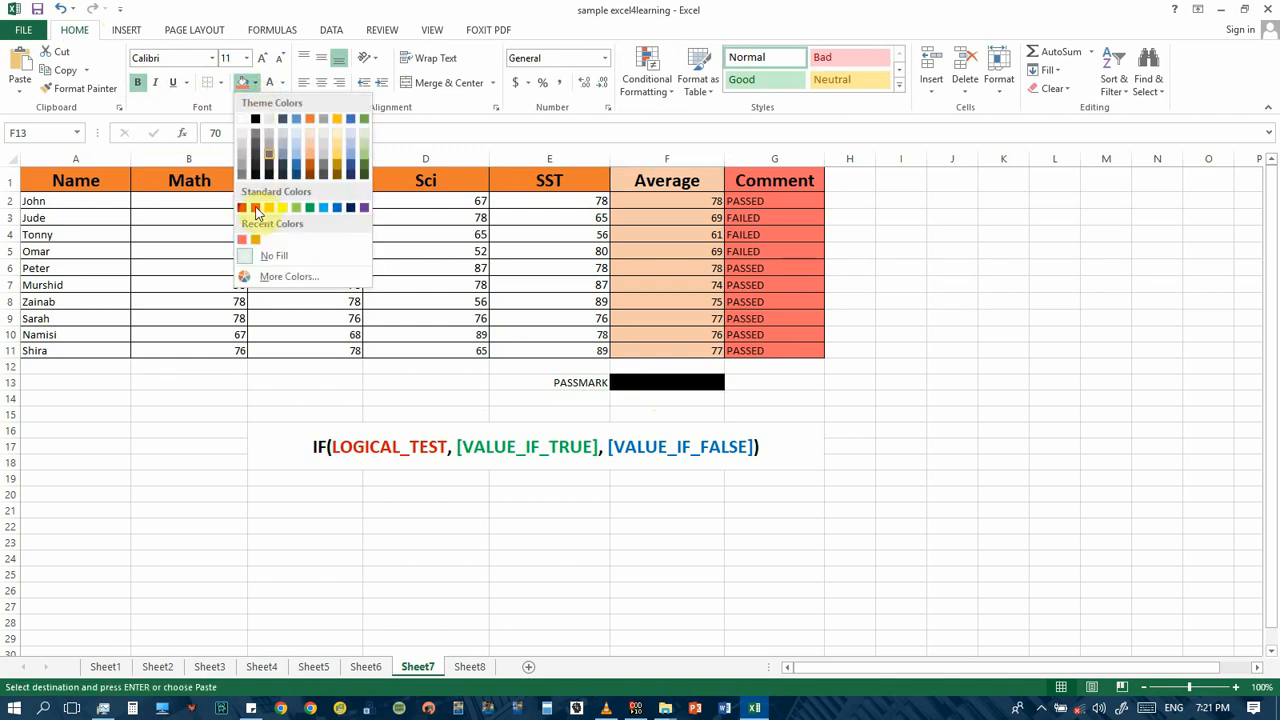
{"action": "left_click", "coordinate": [255, 208]}
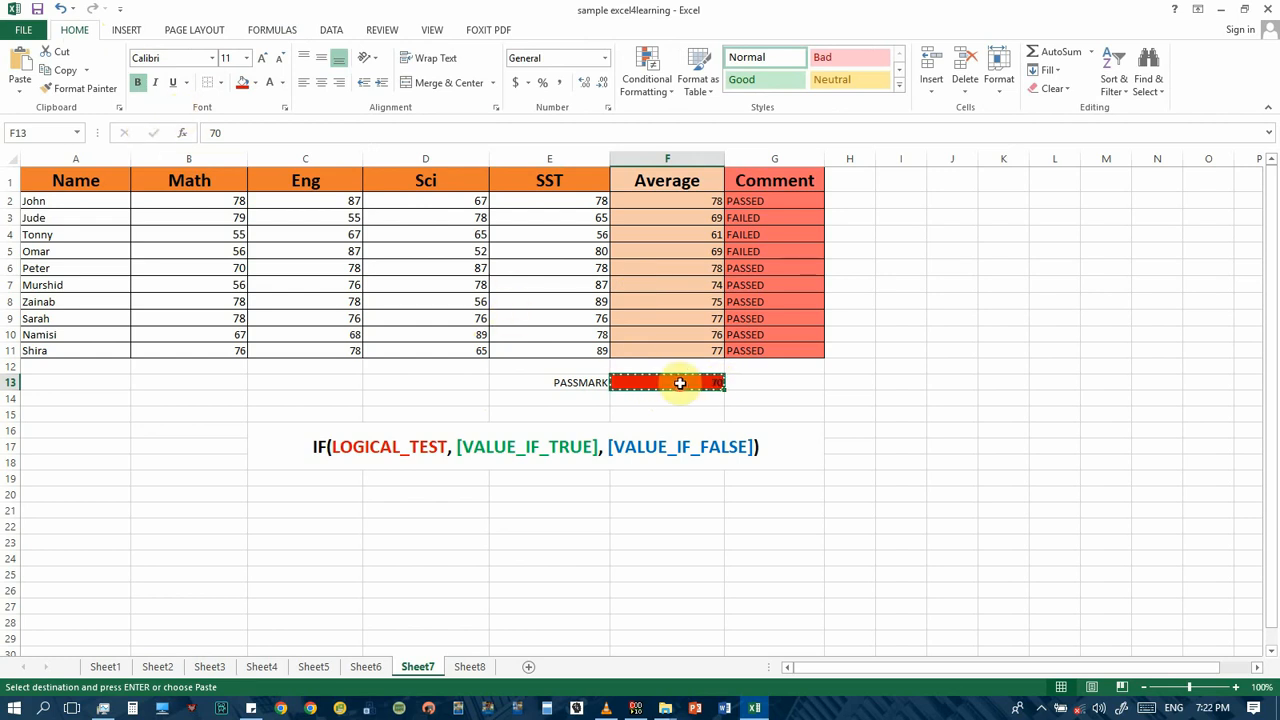
{"action": "left_click", "coordinate": [756, 385]}
{"action": "left_click", "coordinate": [694, 388]}
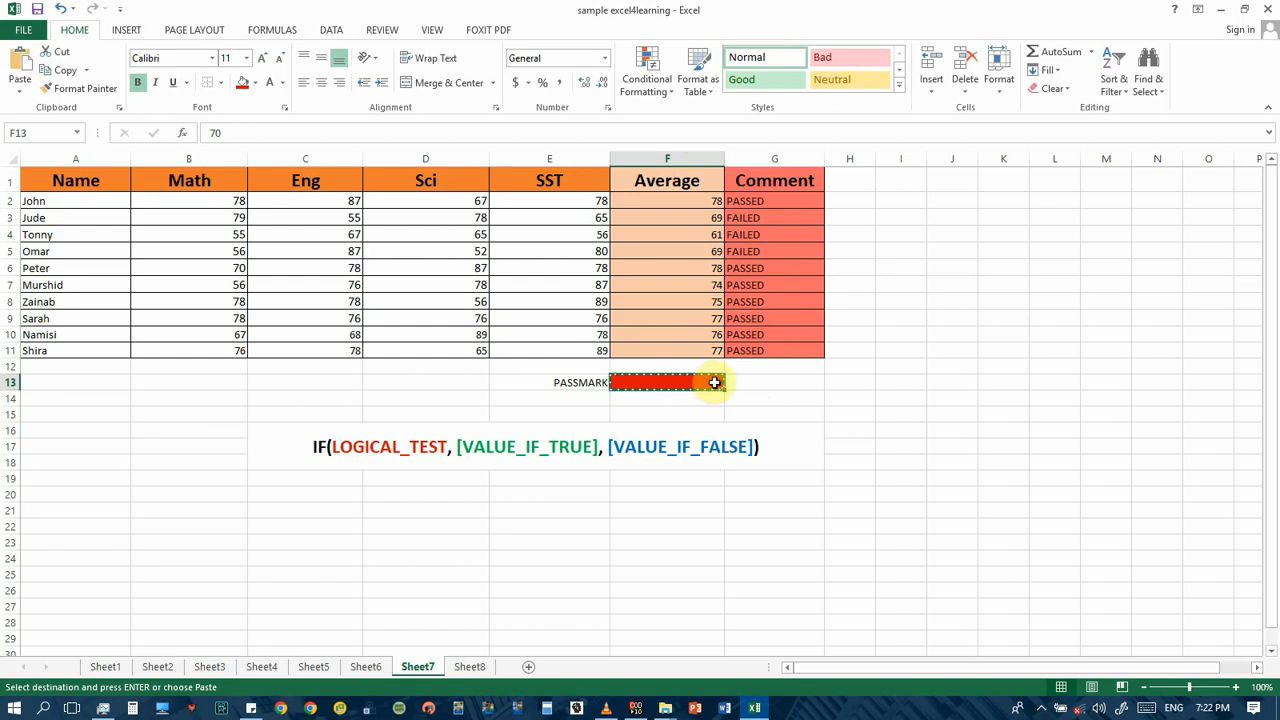
{"action": "left_click", "coordinate": [758, 201]}
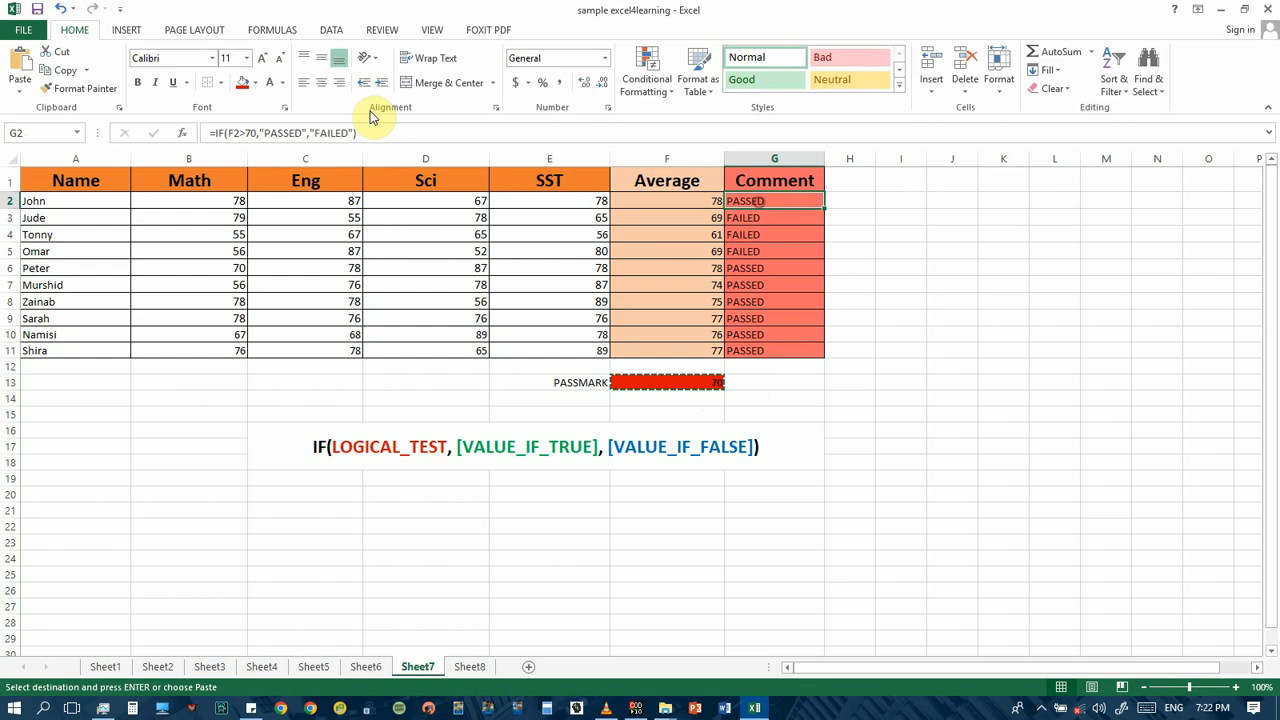
{"action": "left_click", "coordinate": [254, 133]}
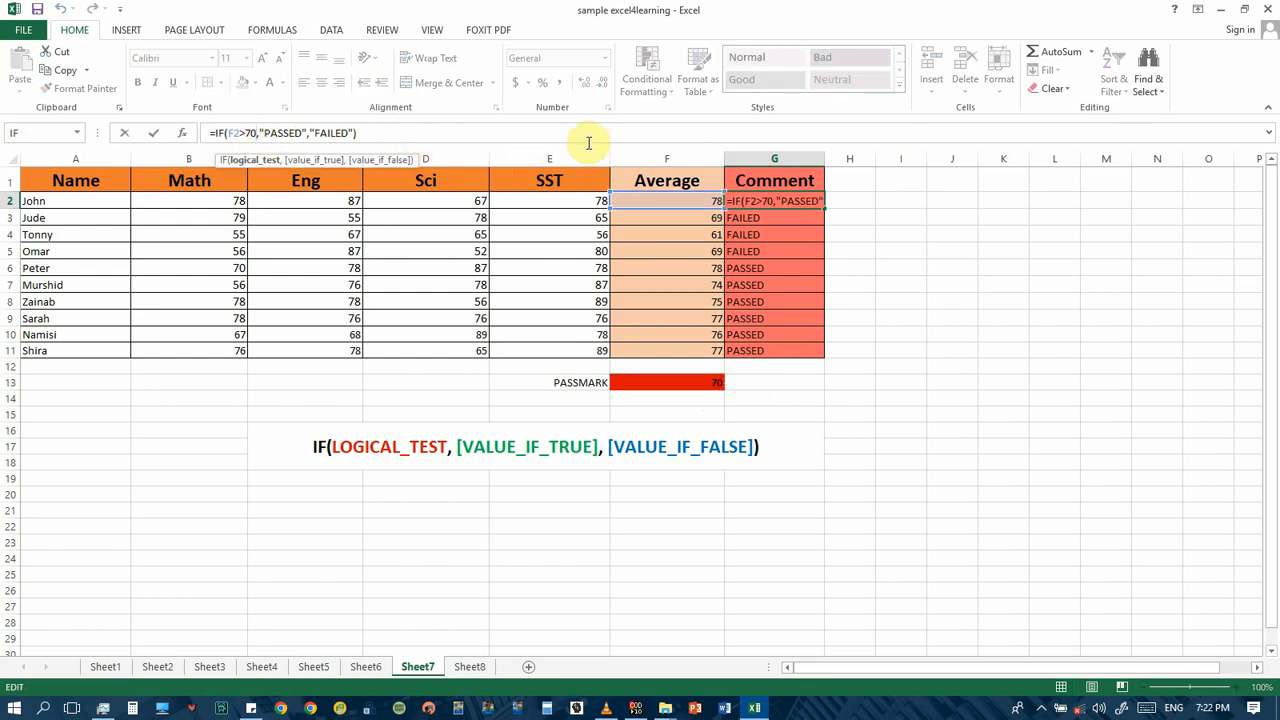
{"action": "key", "text": "Escape"}
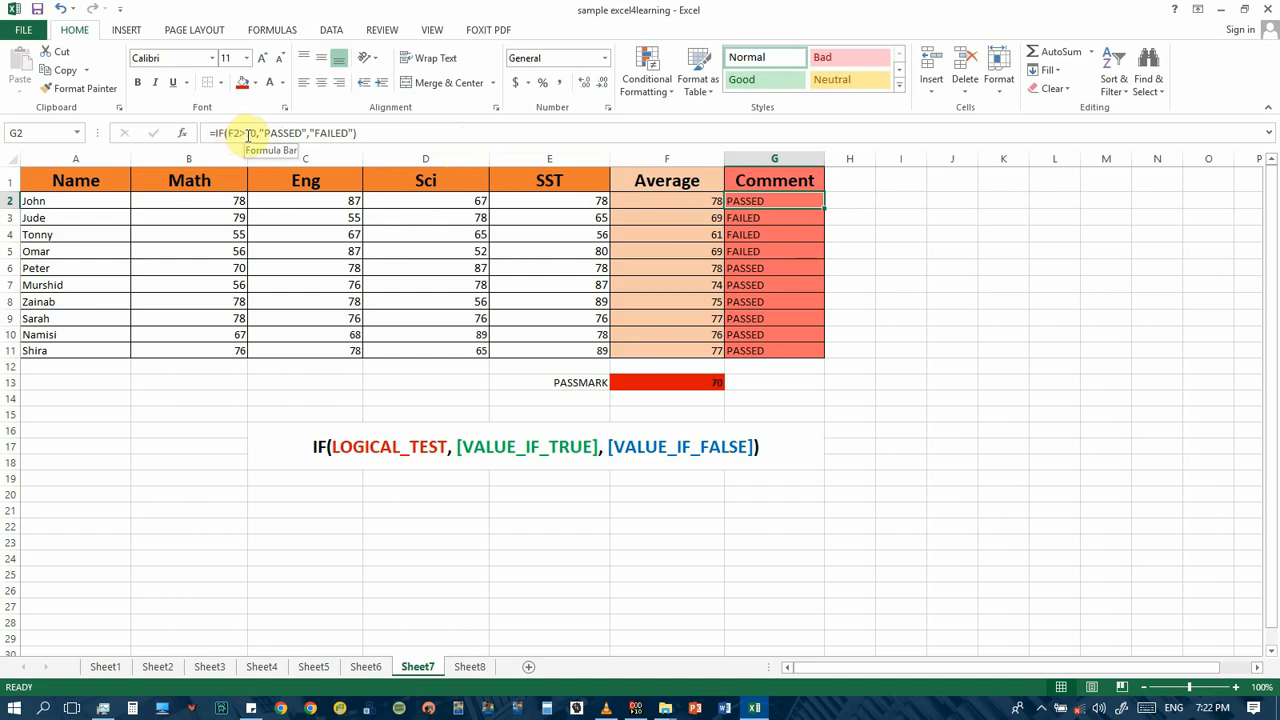
Replace the fixed 70 in the logical test of the G2 formula with a reference to pass mark cell F13.
{"action": "left_click", "coordinate": [712, 383]}
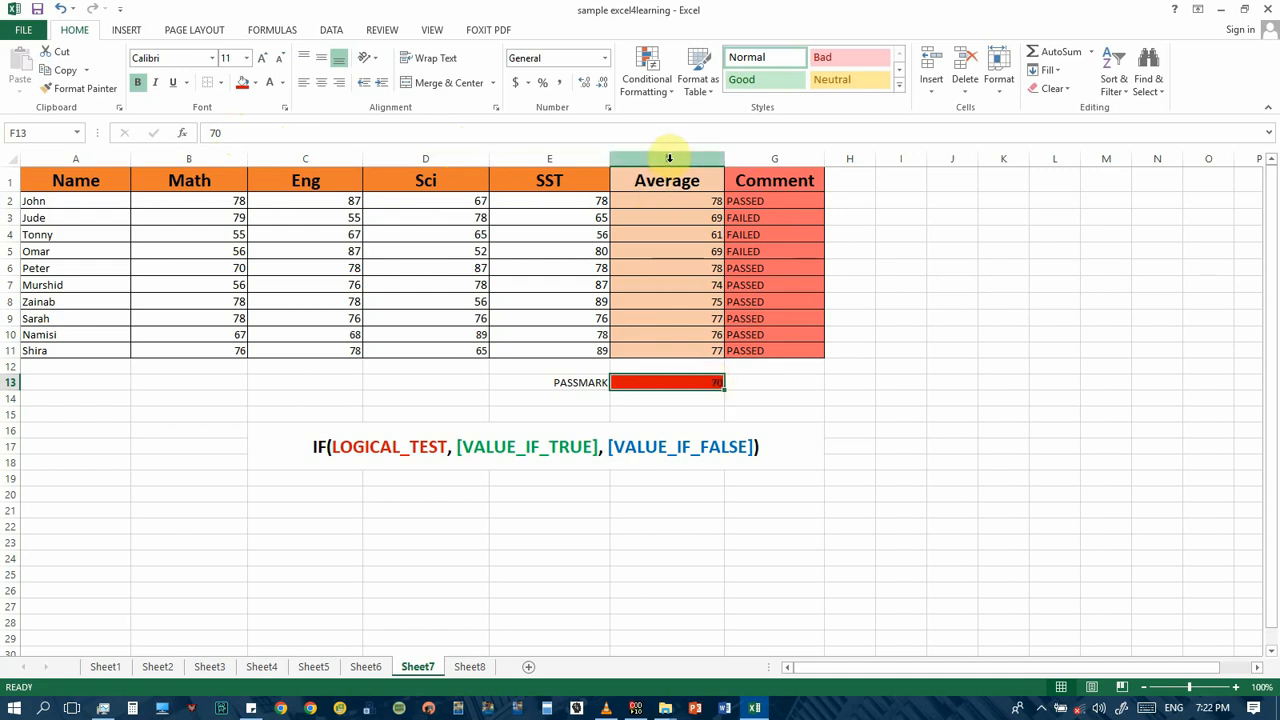
{"action": "left_click", "coordinate": [806, 200]}
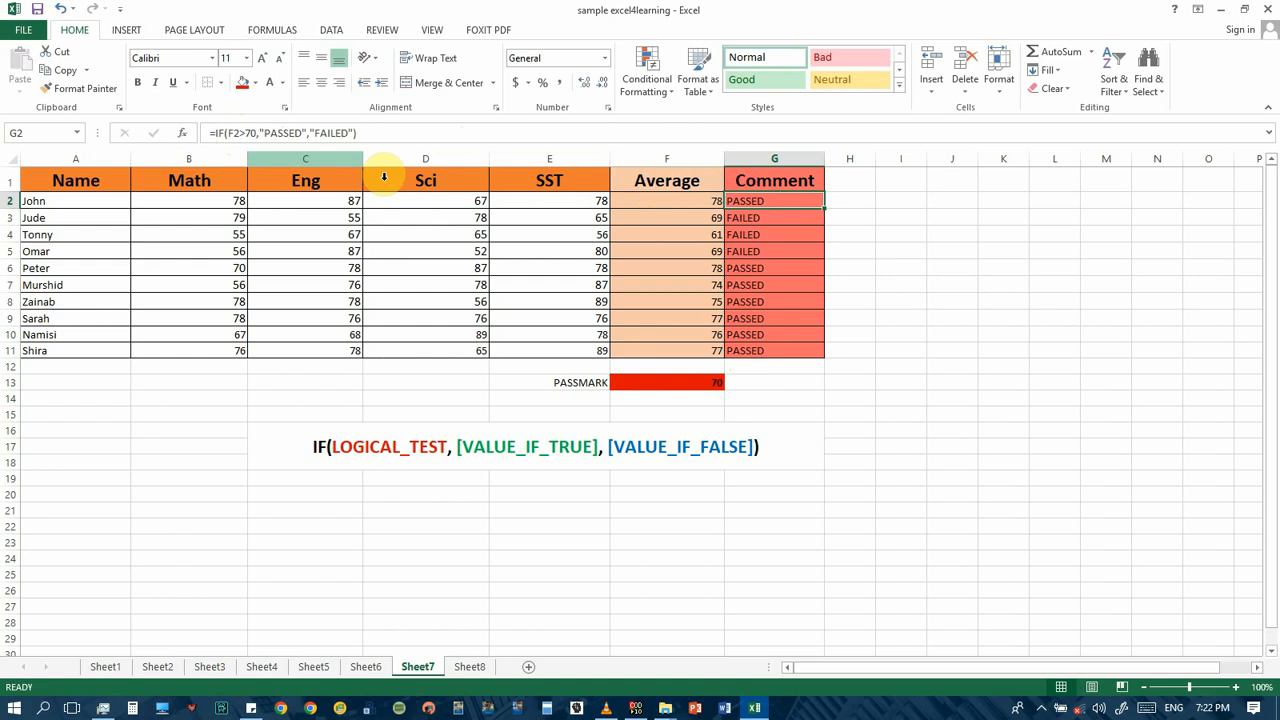
{"action": "left_click", "coordinate": [250, 133]}
{"action": "double_click", "coordinate": [248, 133]}
{"action": "type", "text": "F13"}
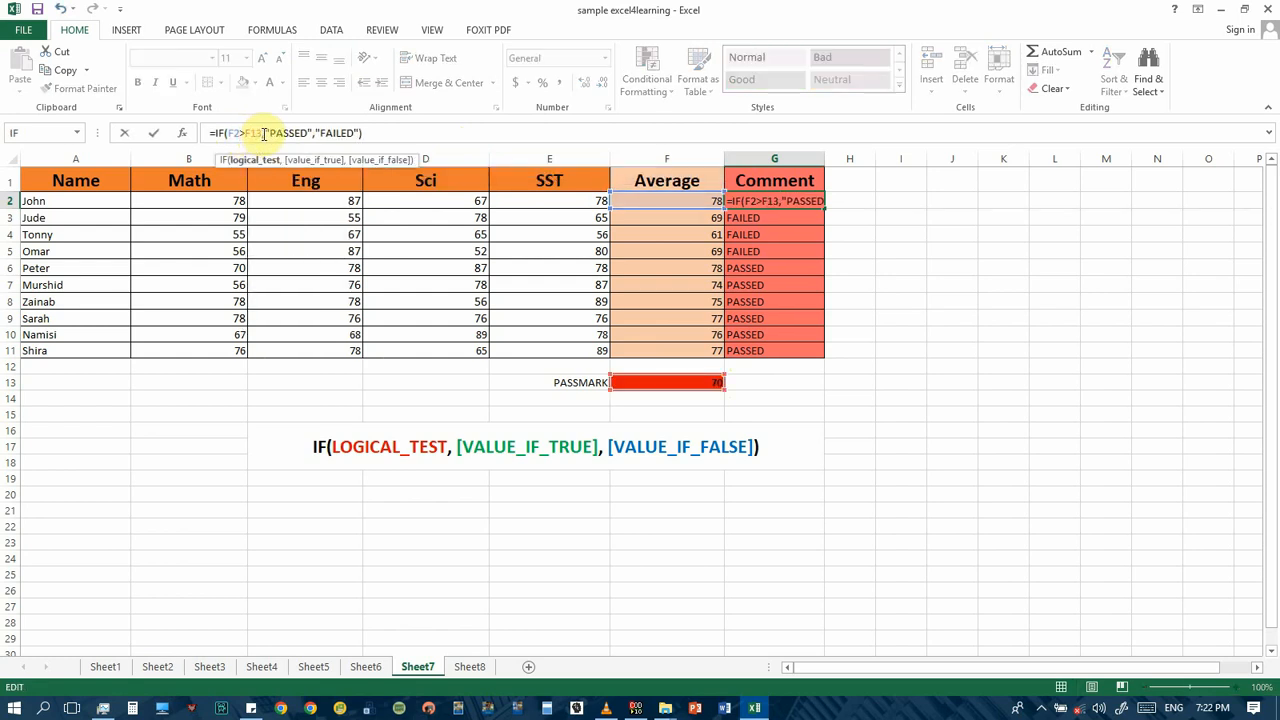
{"action": "left_click", "coordinate": [383, 134]}
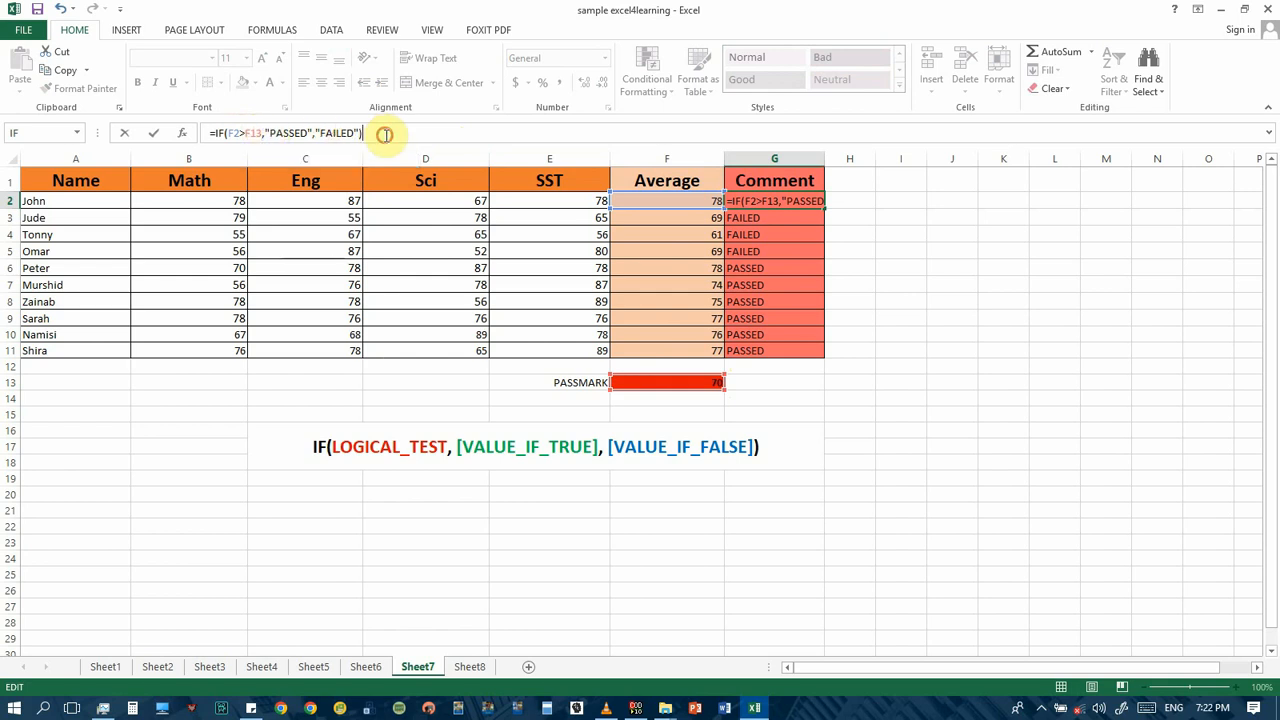
{"action": "key", "text": "Return"}
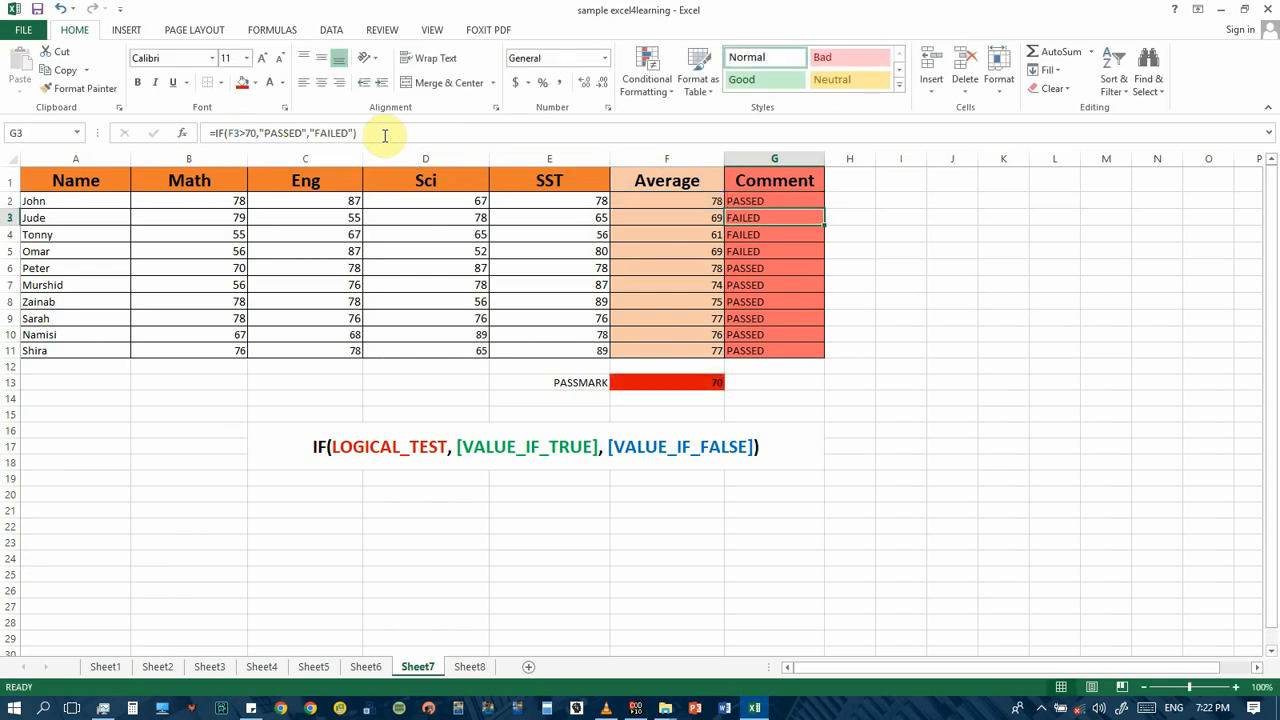
Try to fill the G2 formula down the Comment column to G11 and inspect the references in G4 and G11.
{"action": "left_click", "coordinate": [802, 204]}
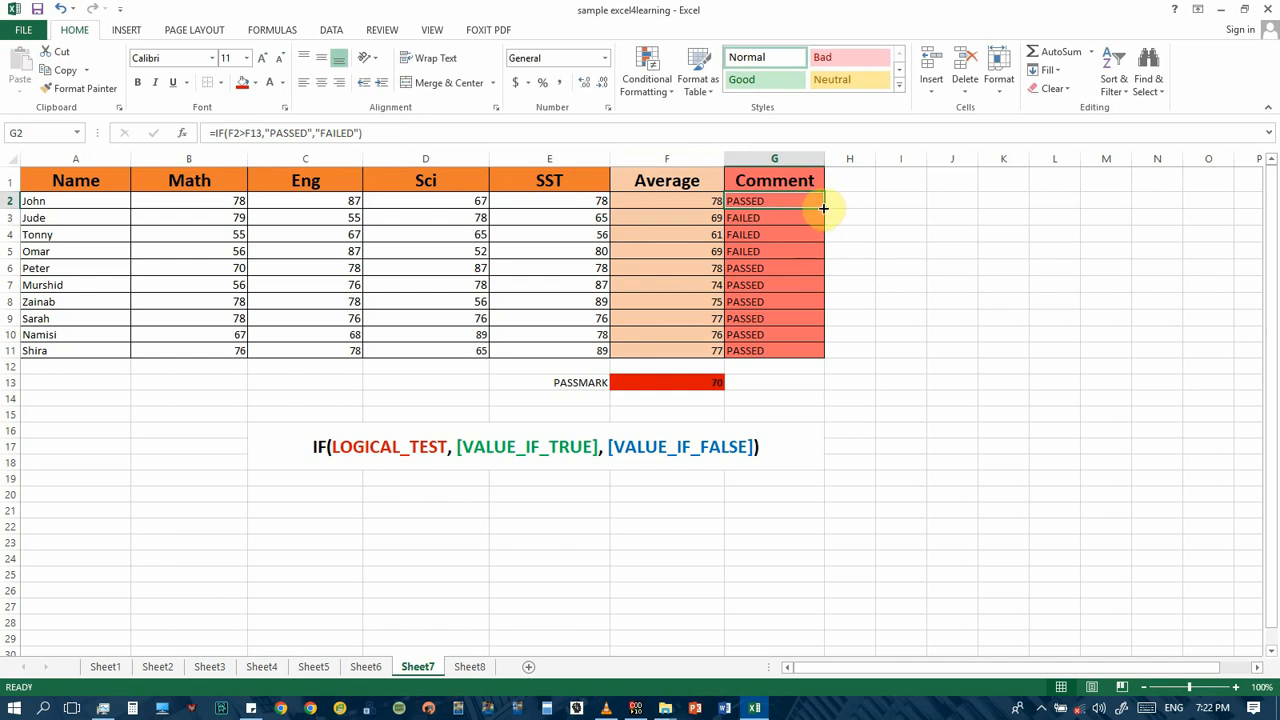
{"action": "left_click_drag", "start_coordinate": [823, 207], "coordinate": [826, 354]}
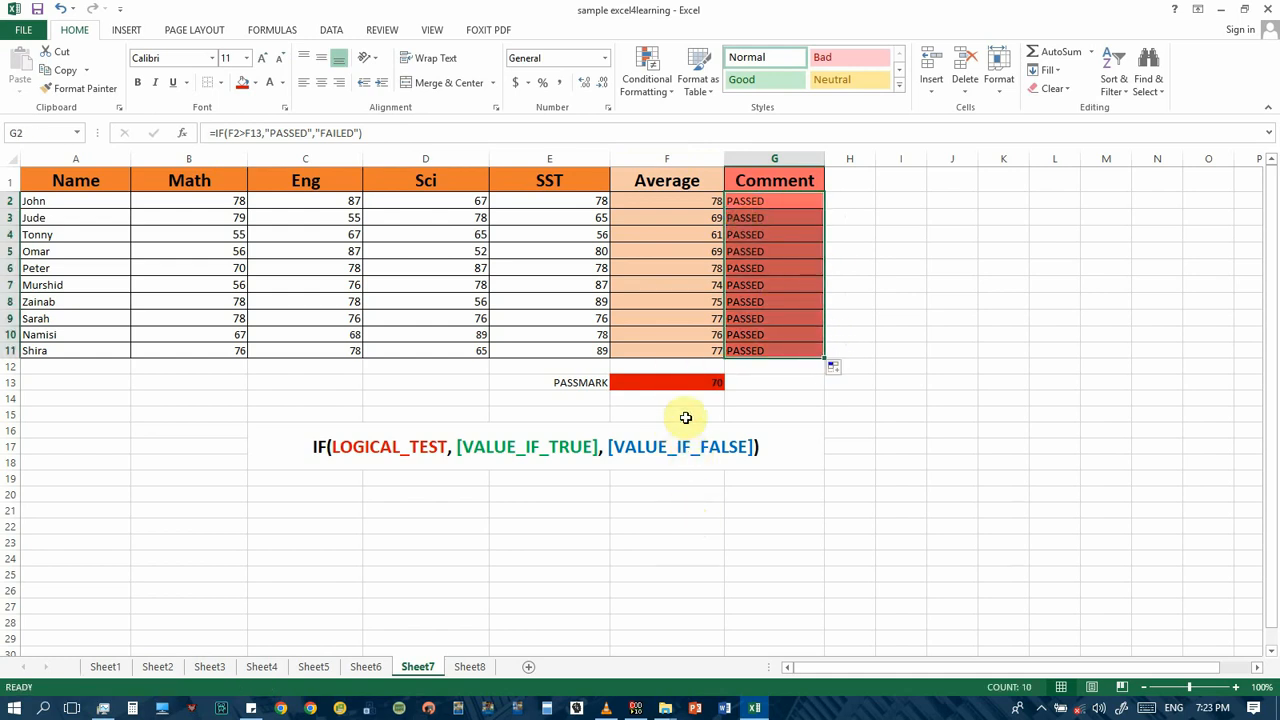
{"action": "left_click", "coordinate": [768, 231]}
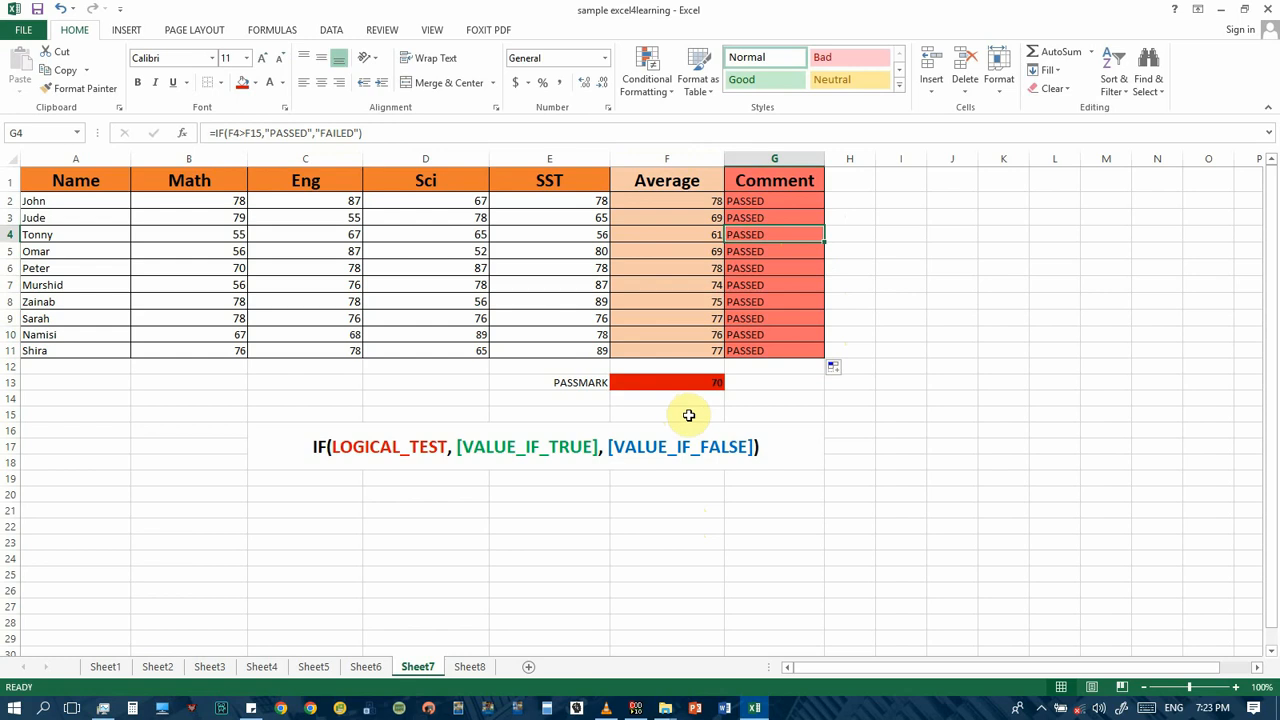
{"action": "left_click", "coordinate": [762, 350]}
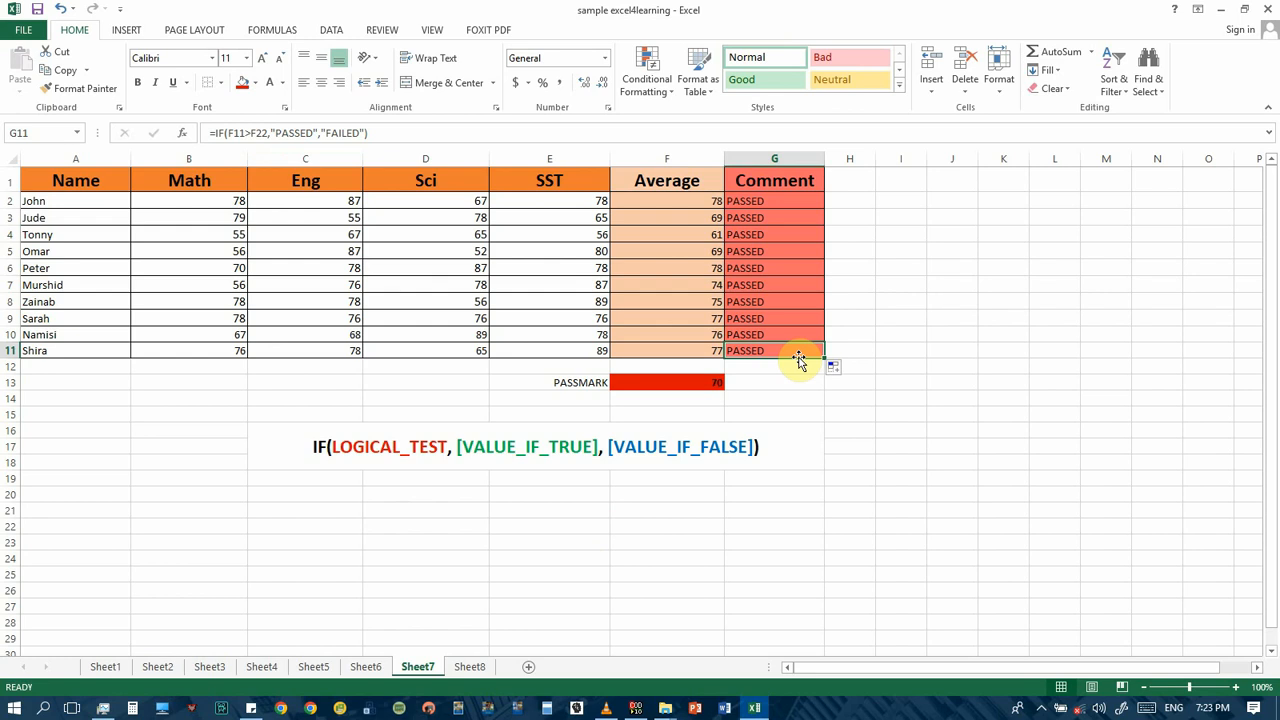
{"action": "key", "text": "ctrl+z"}
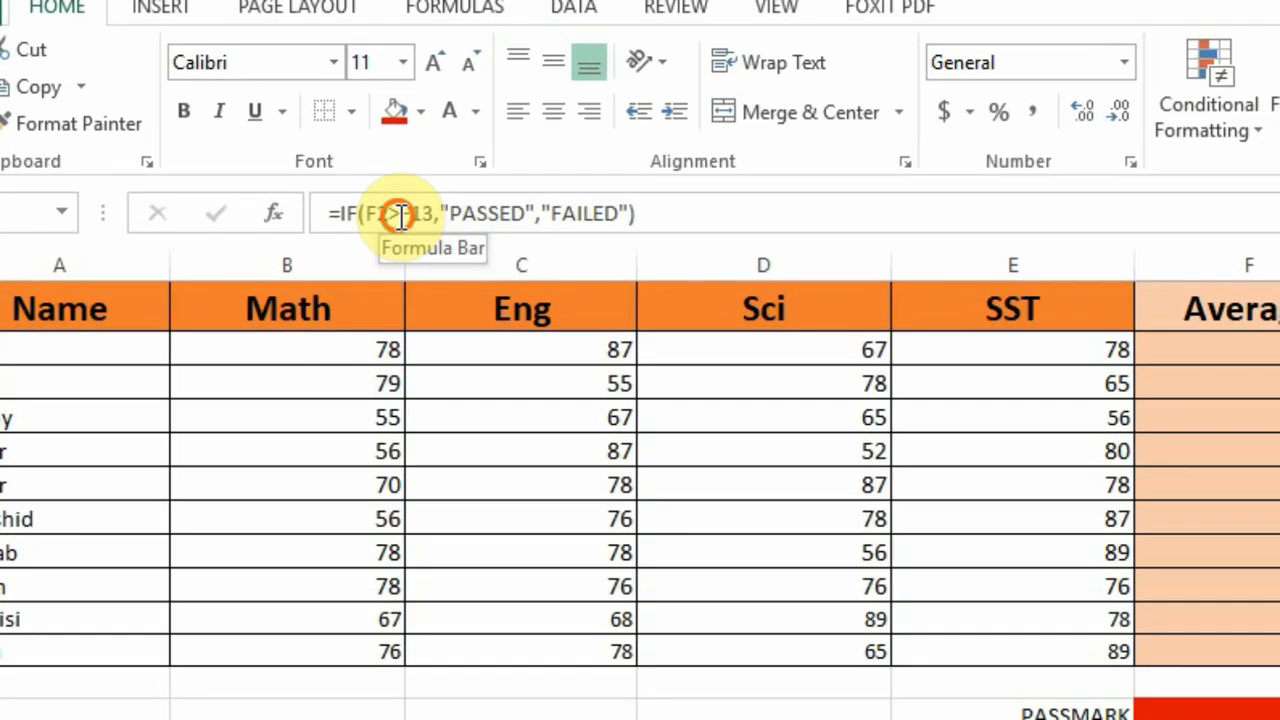
Make the pass mark reference in the G2 formula absolute as $F$13 and fill the formula down to G11.
{"action": "left_click", "coordinate": [245, 135]}
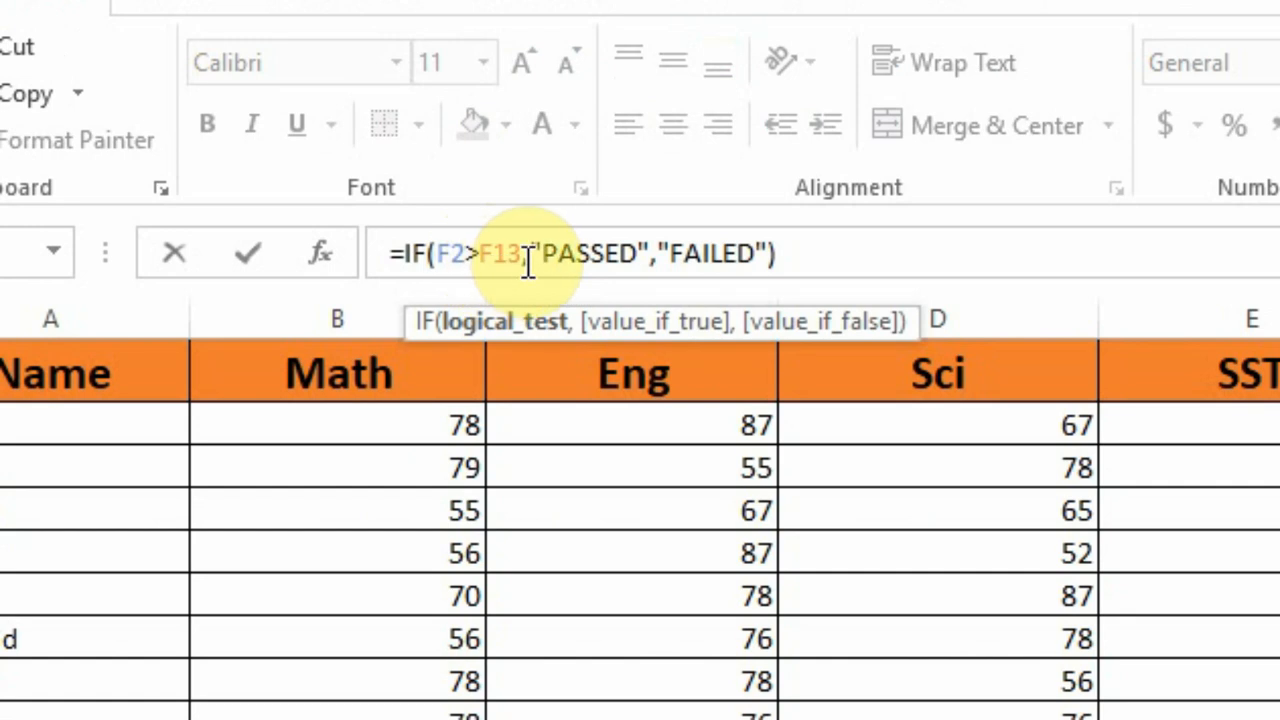
{"action": "type", "text": "$"}
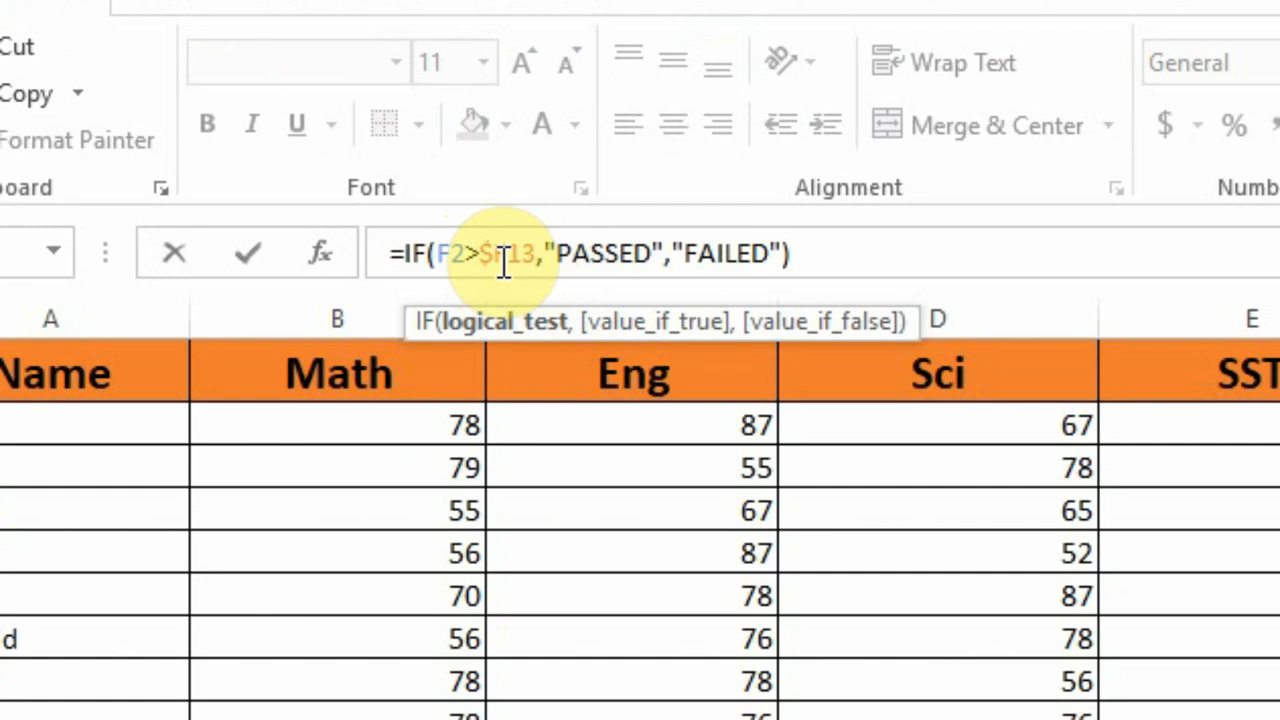
{"action": "left_click", "coordinate": [511, 256]}
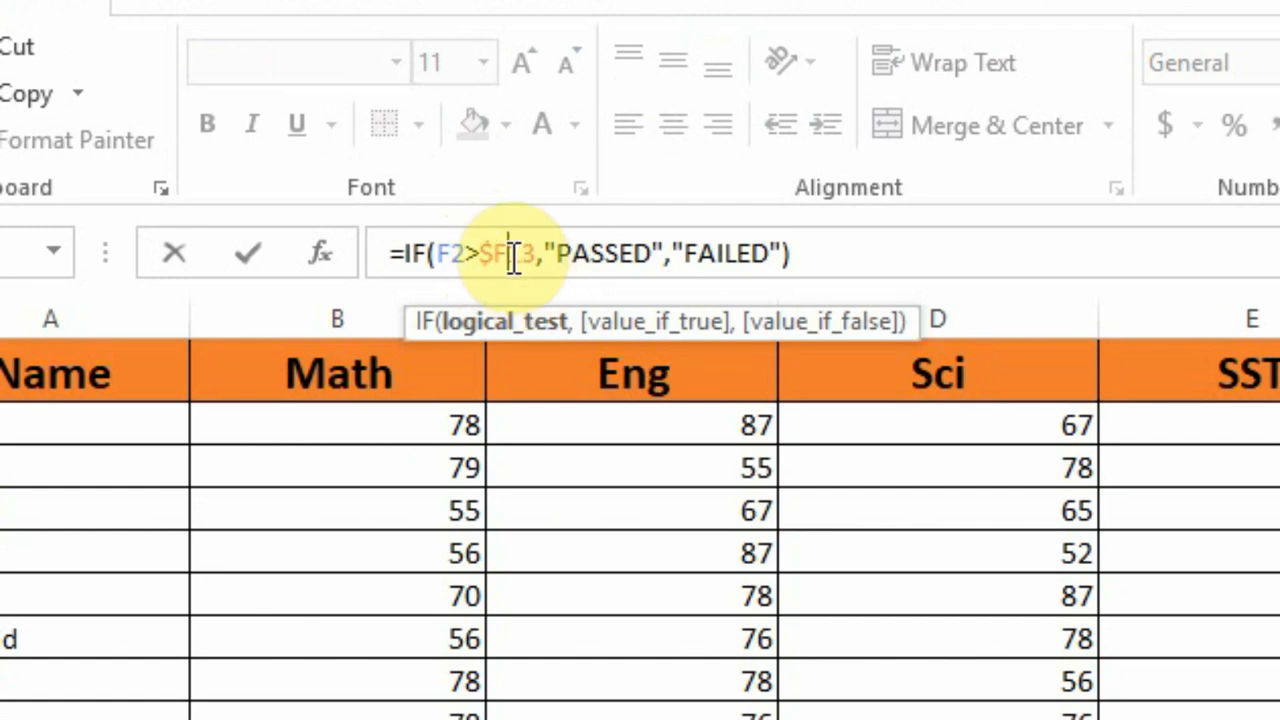
{"action": "type", "text": "$"}
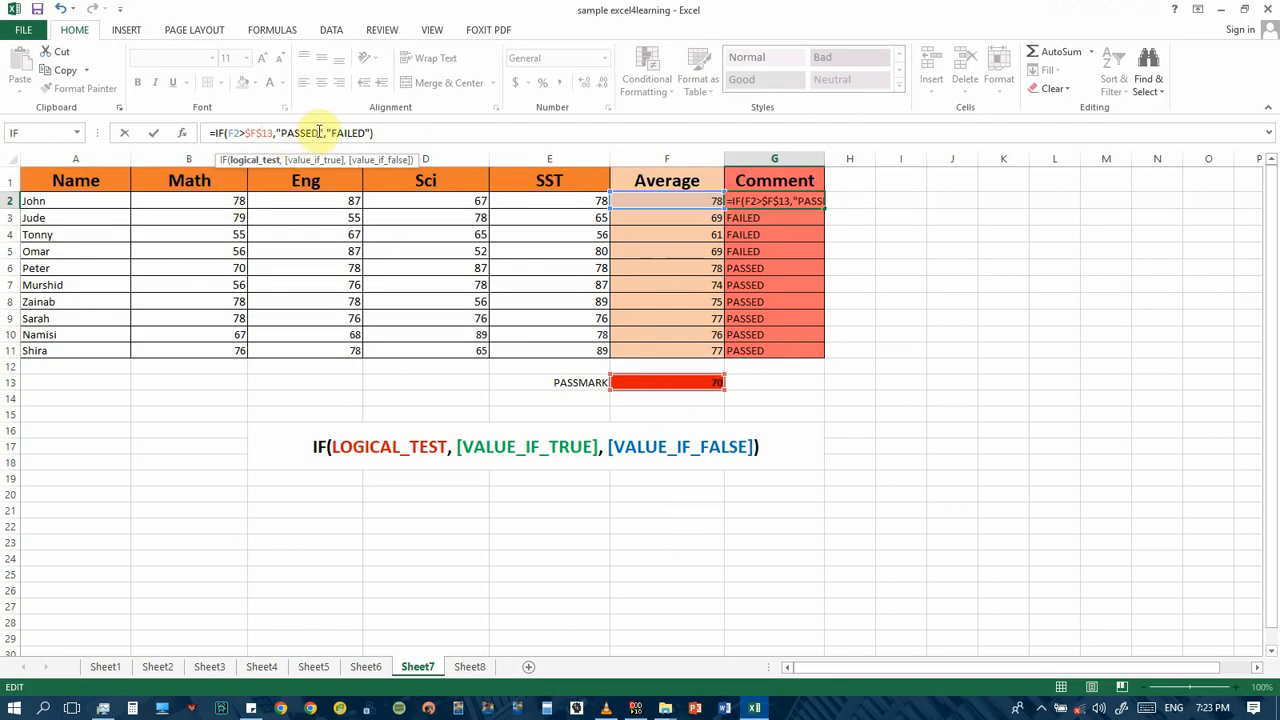
{"action": "key", "text": "Return"}
{"action": "left_click", "coordinate": [795, 203]}
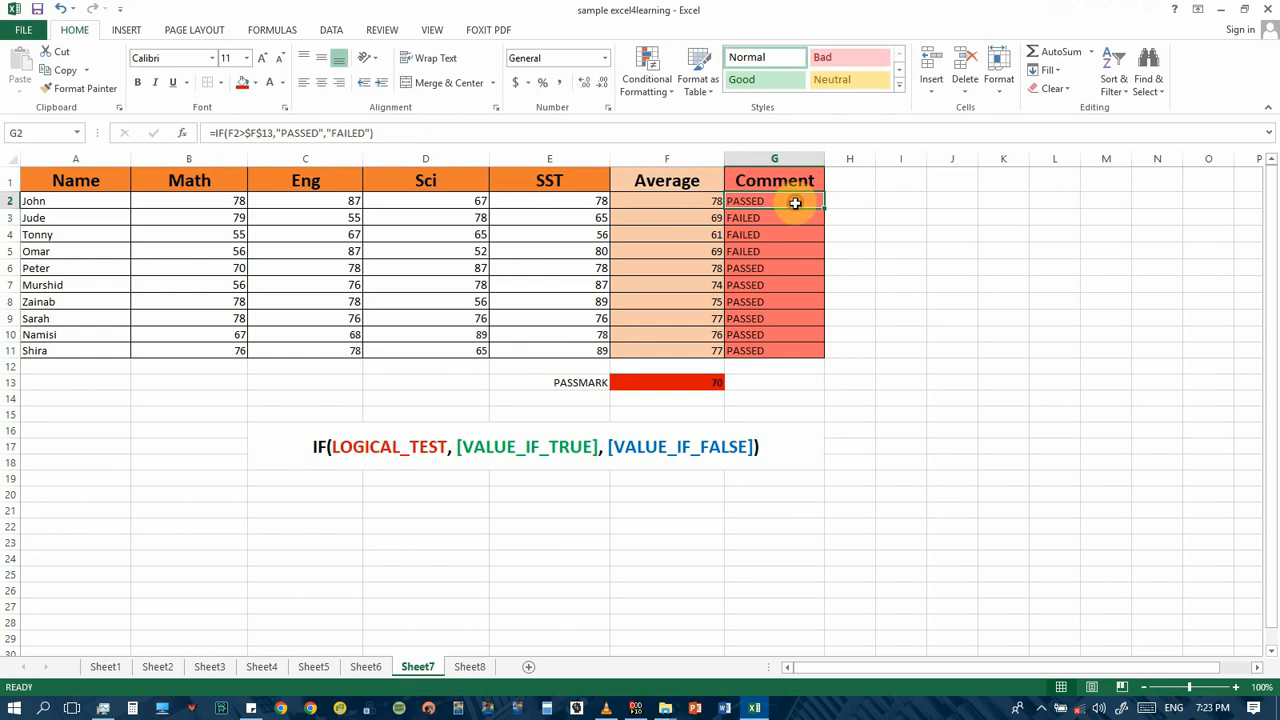
{"action": "left_click_drag", "start_coordinate": [822, 209], "coordinate": [818, 358]}
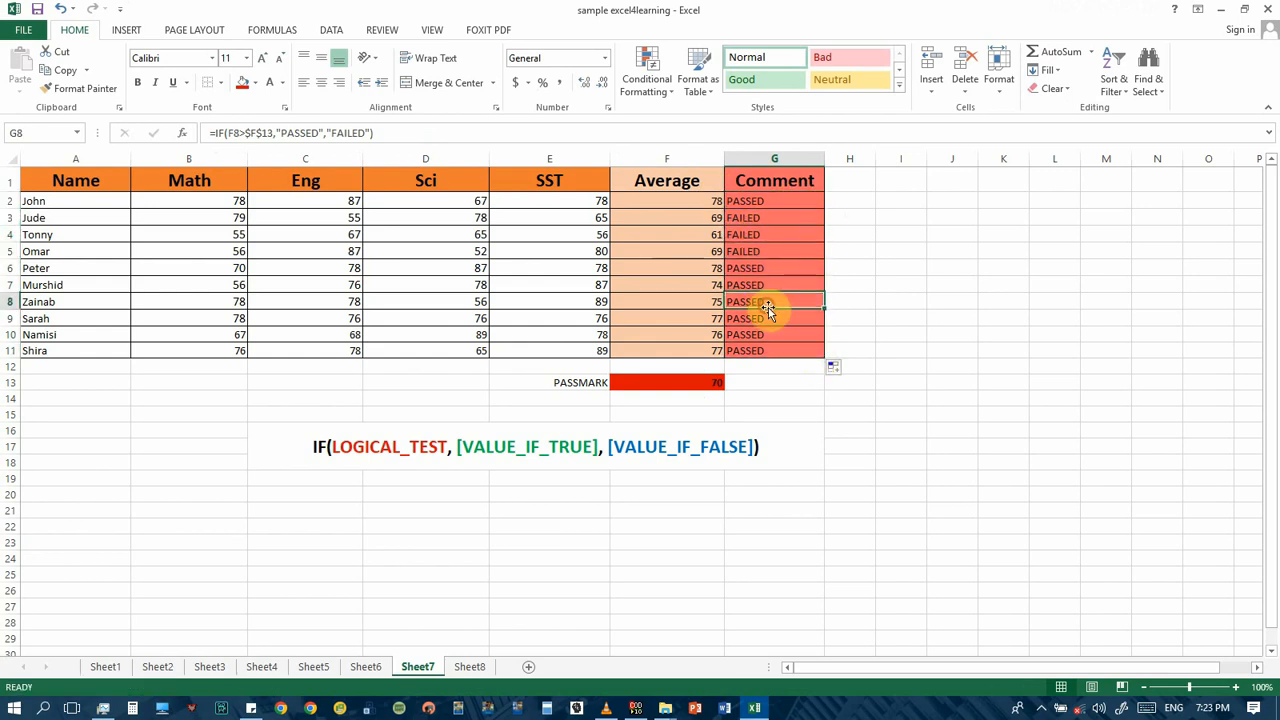
Test the Comment results by setting the pass mark in F13 to 80 and then to 65.
{"action": "left_click", "coordinate": [713, 388]}
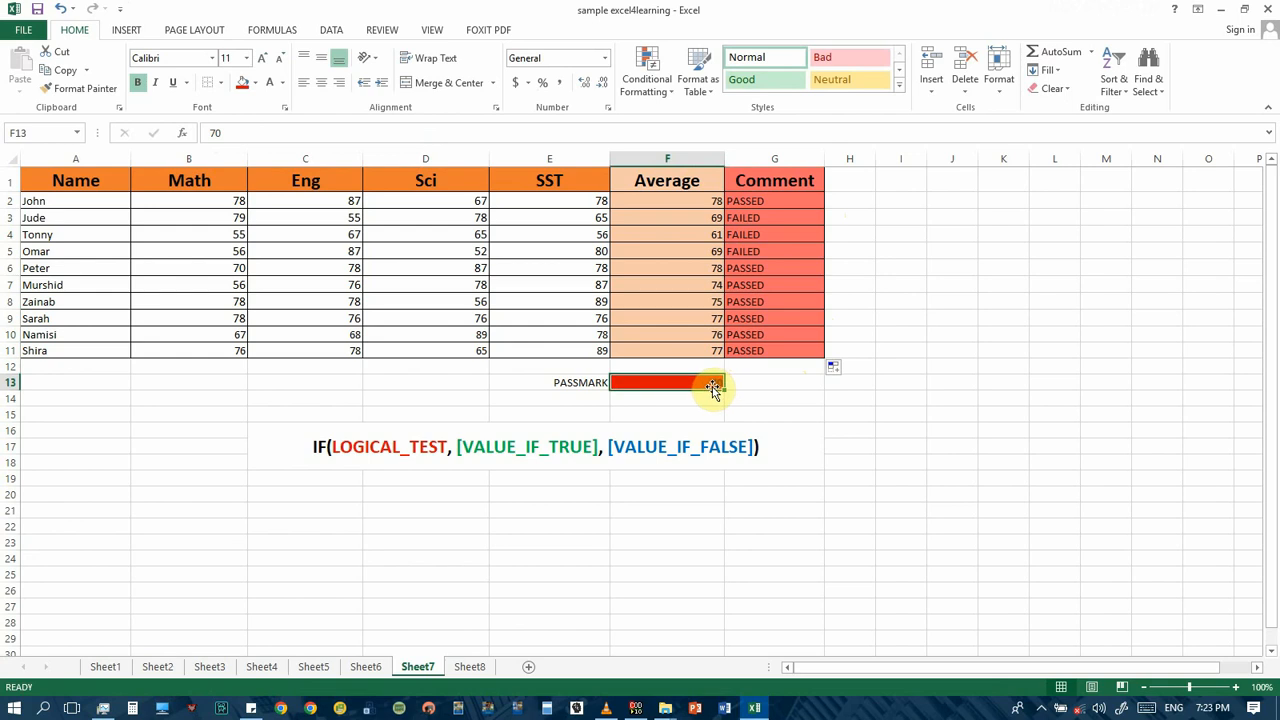
{"action": "type", "text": "80"}
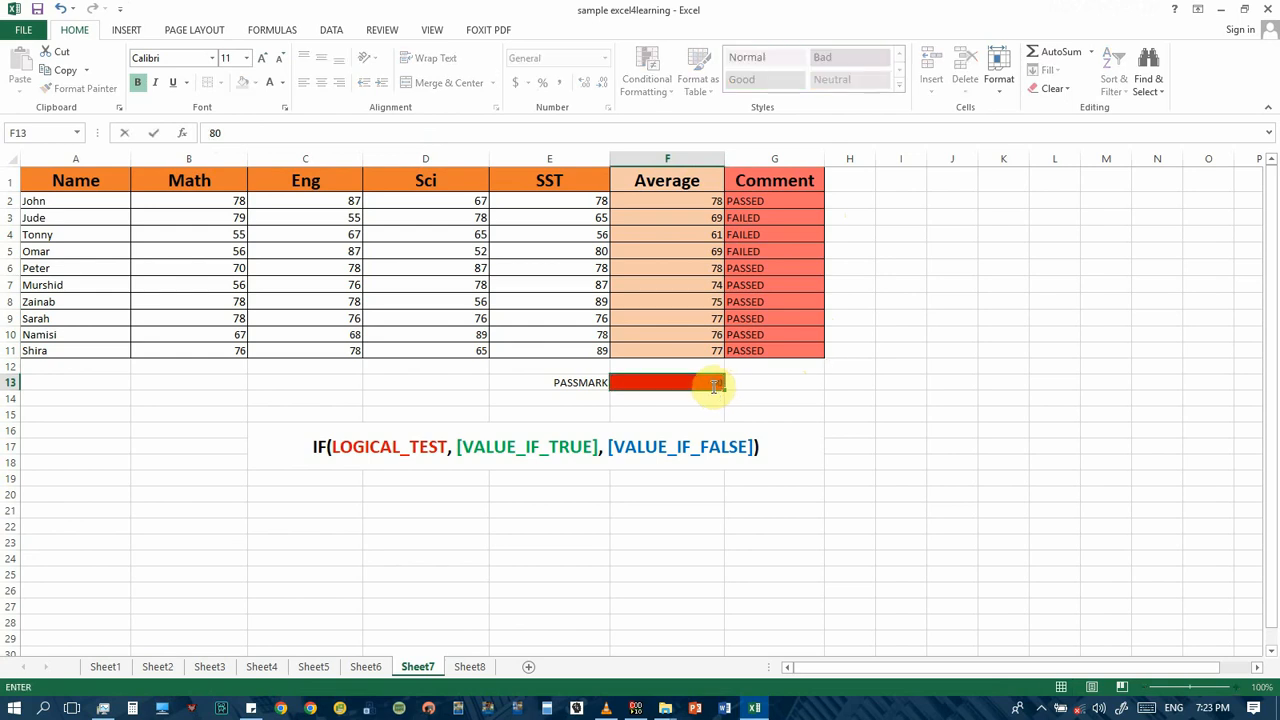
{"action": "left_click", "coordinate": [792, 386]}
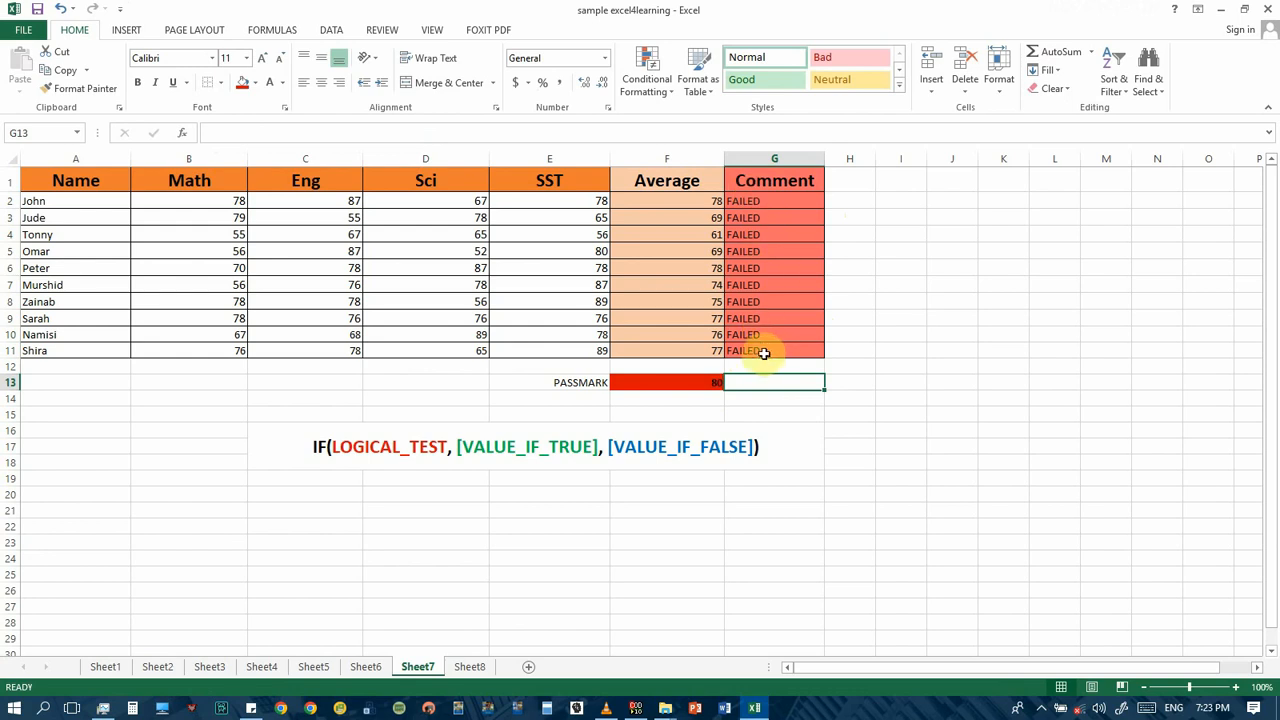
{"action": "left_click", "coordinate": [705, 384]}
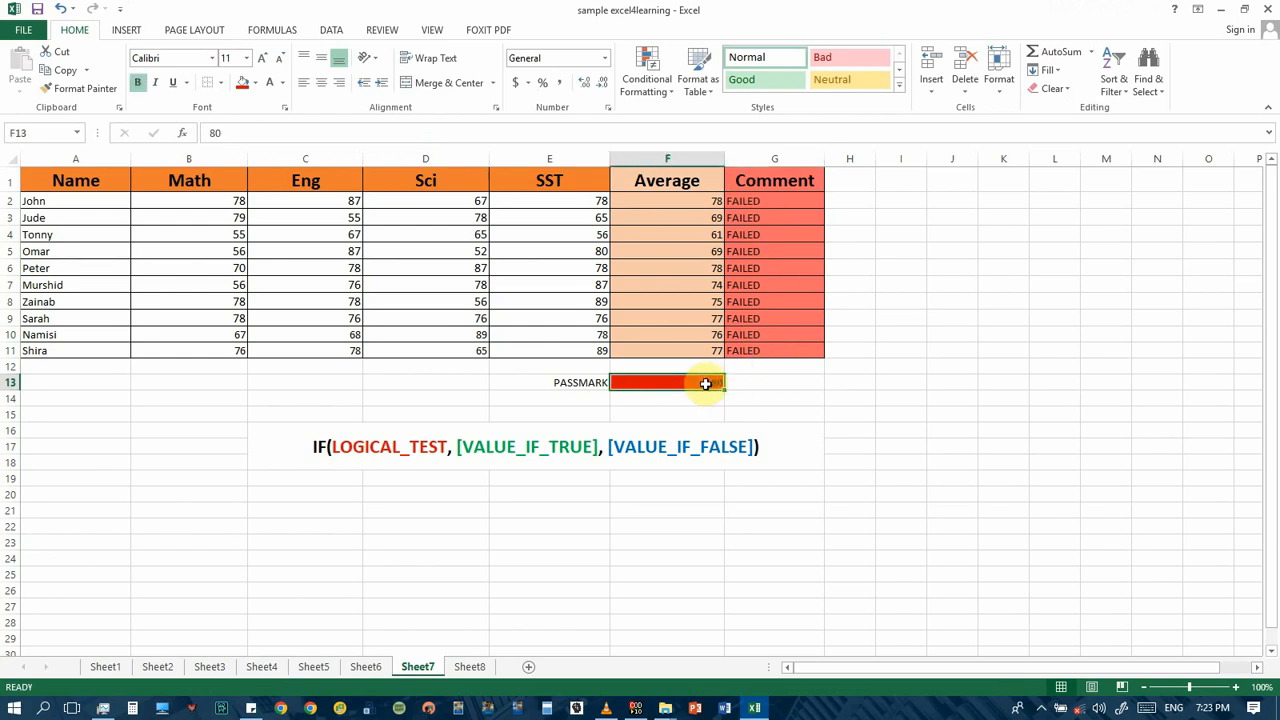
{"action": "type", "text": "6"}
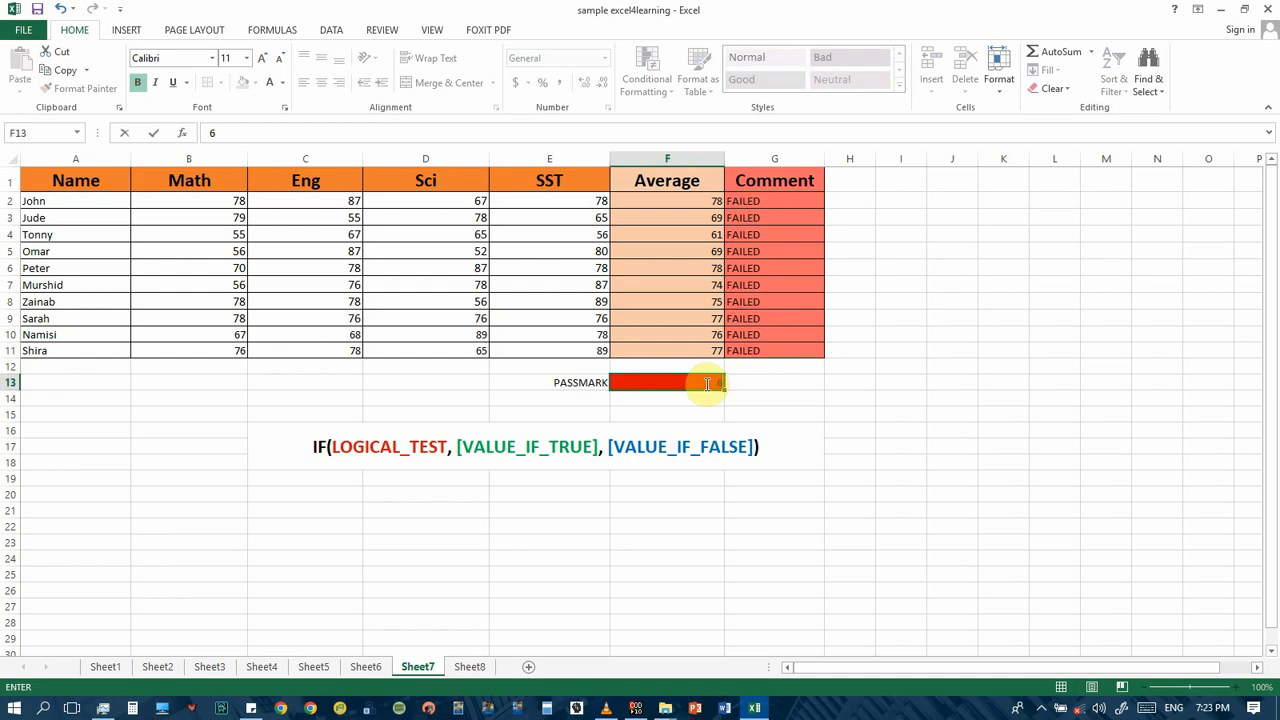
{"action": "type", "text": "5"}
{"action": "left_click", "coordinate": [848, 382]}
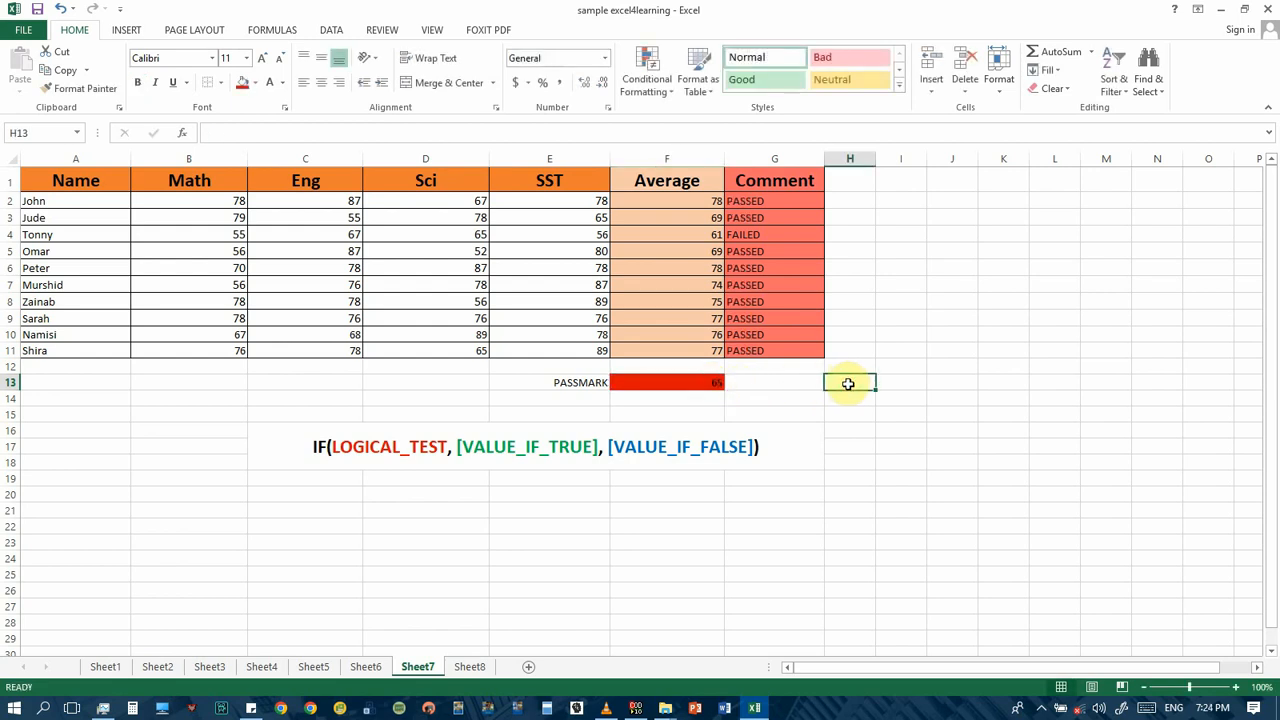
Set the pass mark in F13 to 50 and check the Comment formulas in G2 and G6.
{"action": "left_click", "coordinate": [705, 384]}
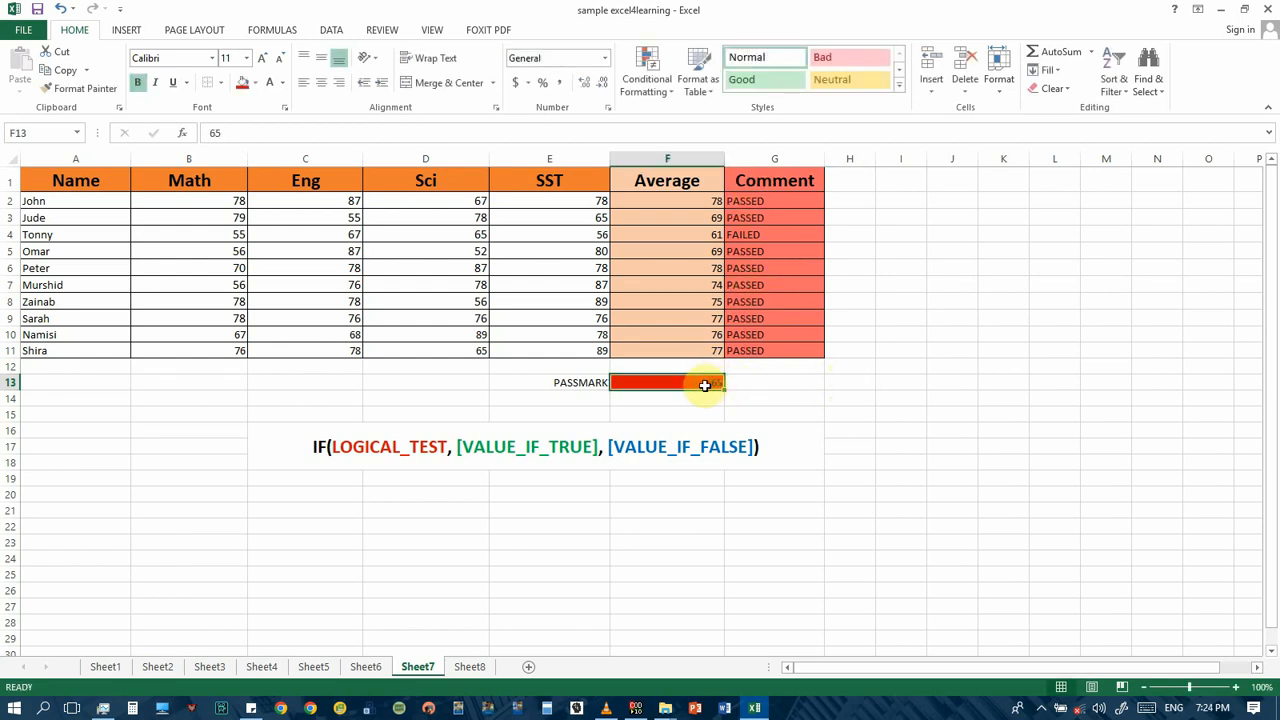
{"action": "type", "text": "50"}
{"action": "left_click", "coordinate": [850, 382]}
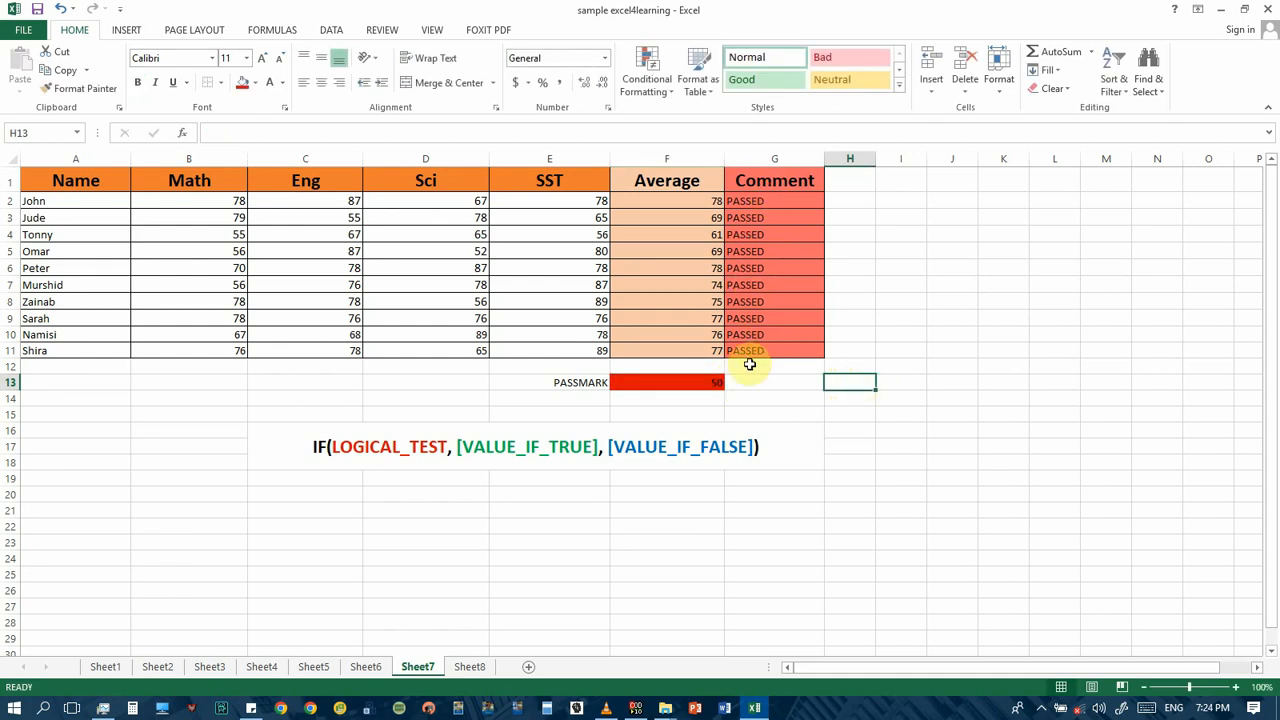
{"action": "left_click", "coordinate": [701, 383]}
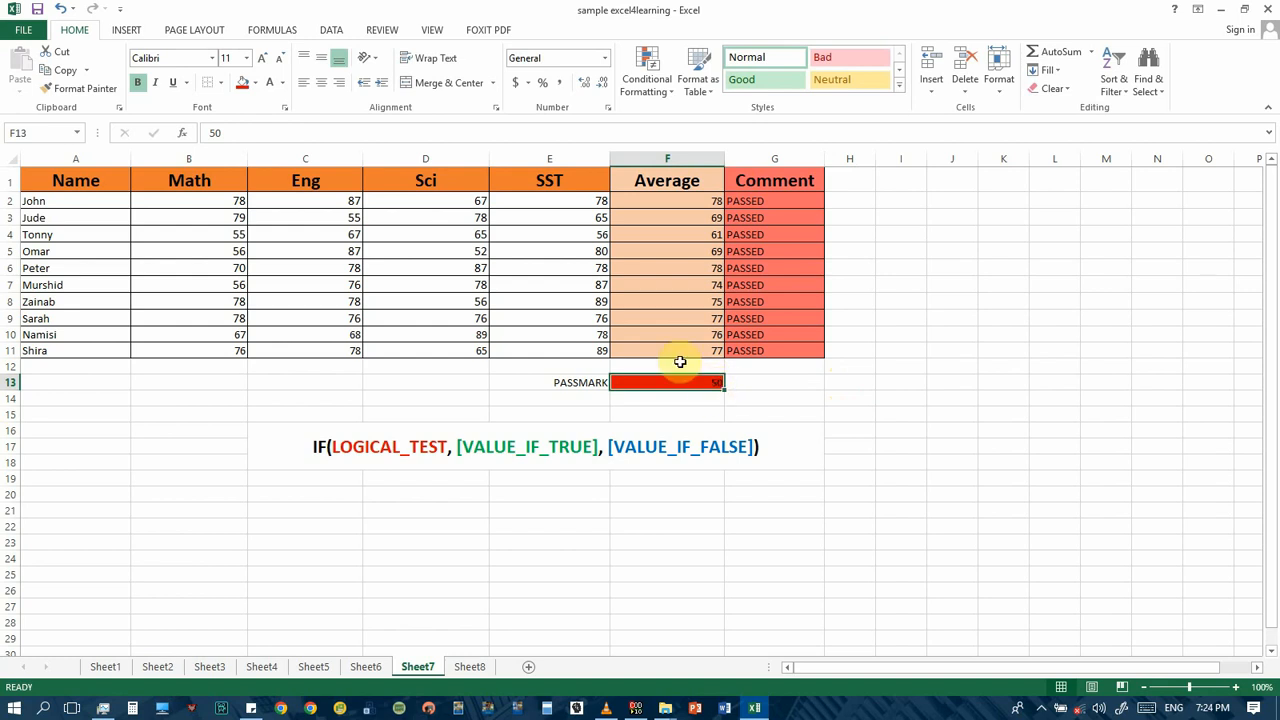
{"action": "left_click", "coordinate": [766, 201]}
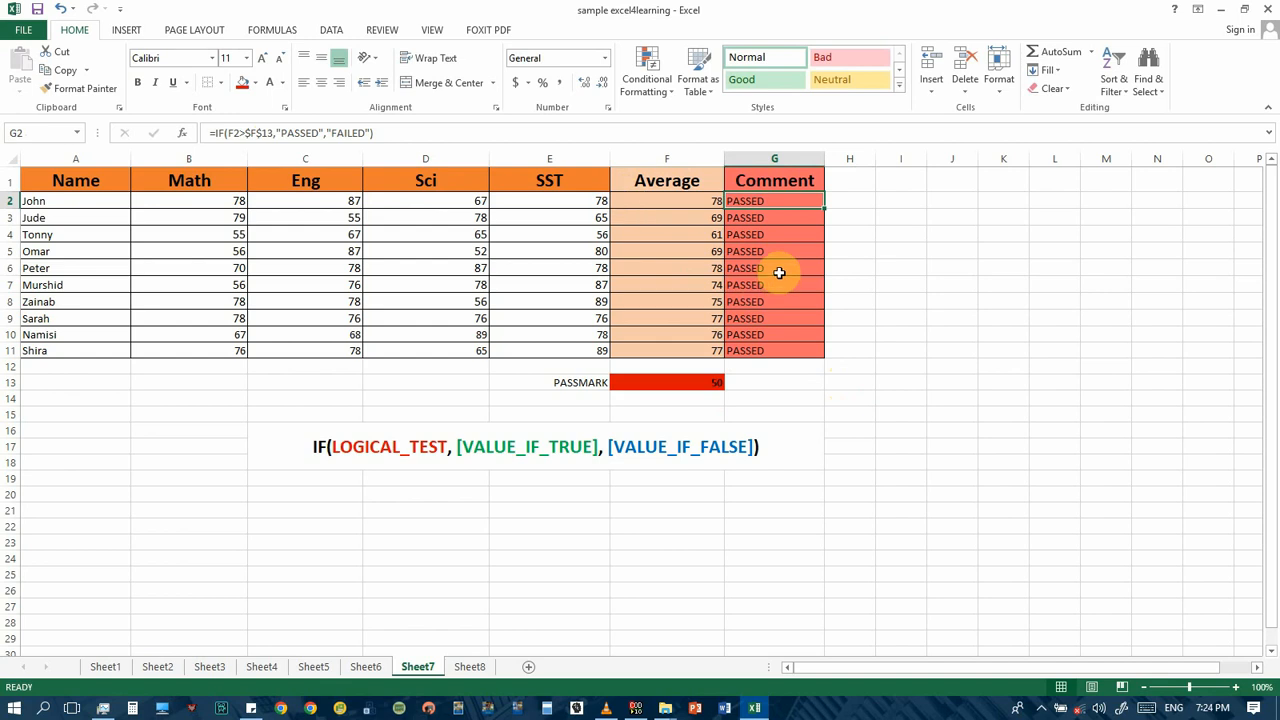
{"action": "left_click", "coordinate": [775, 269]}
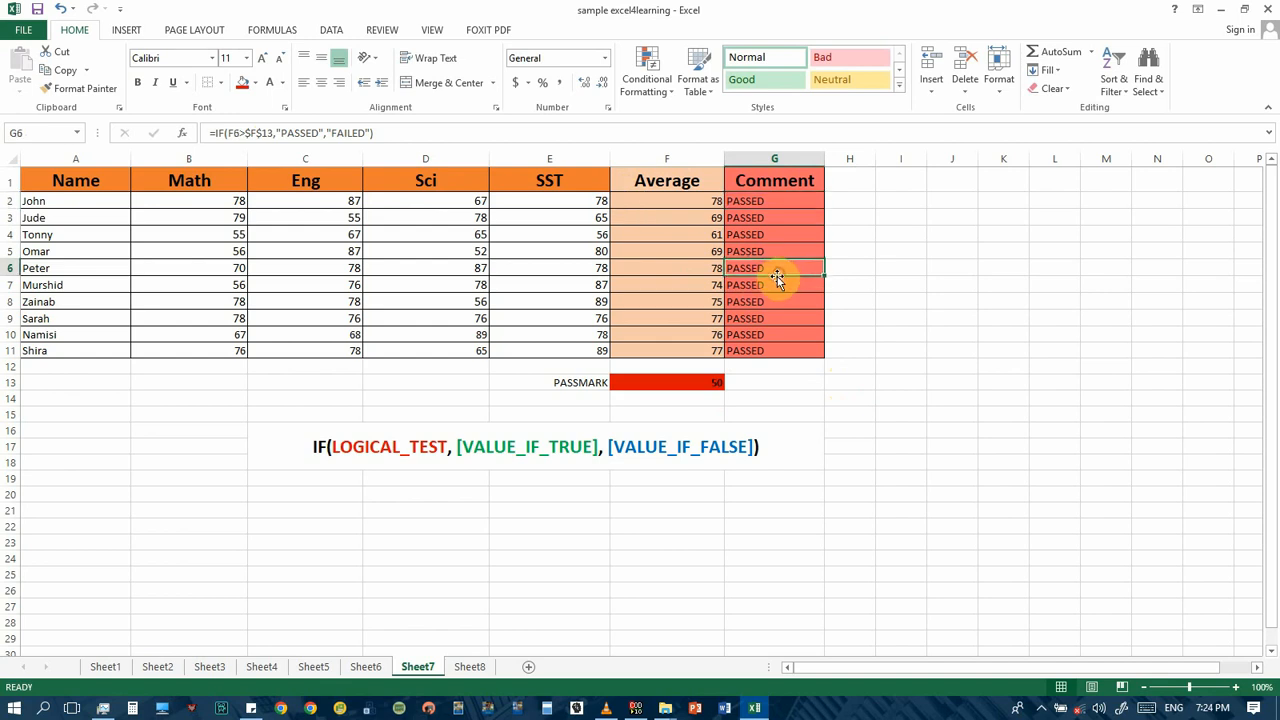
{"action": "left_click", "coordinate": [766, 380]}
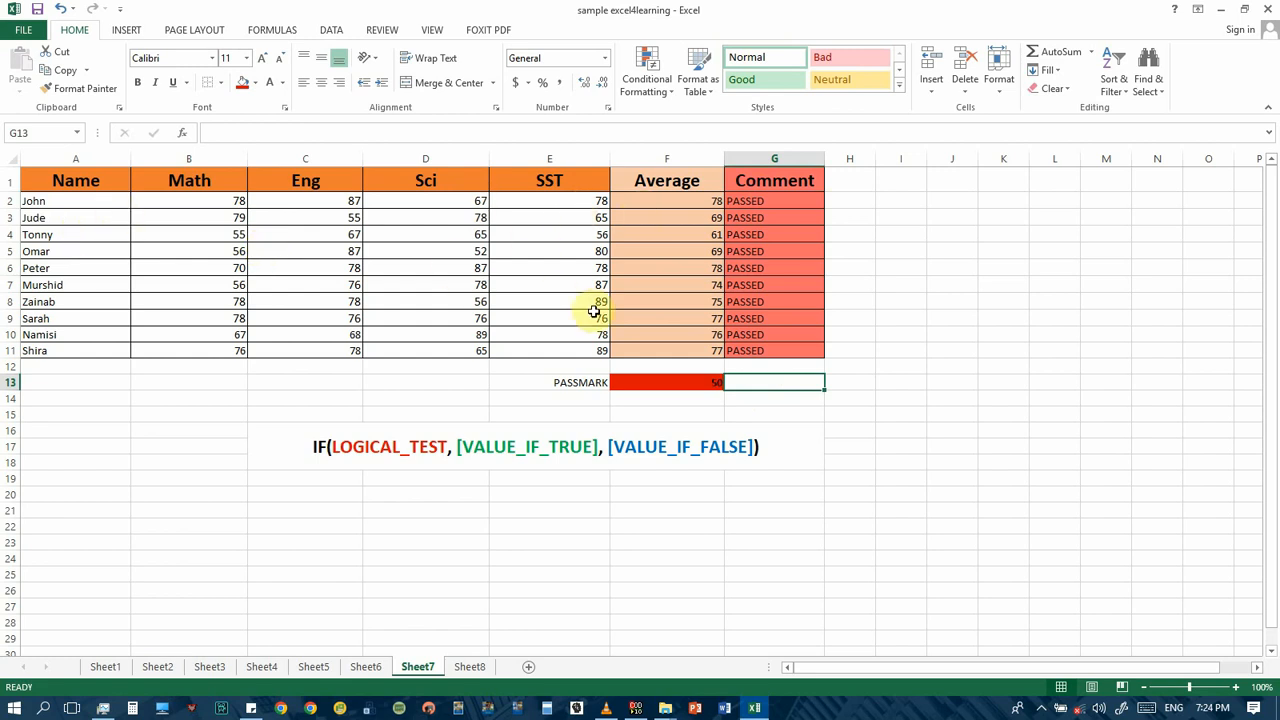
Open Sheet8 and change the Name header in A1 to Items.
{"action": "left_click", "coordinate": [470, 667]}
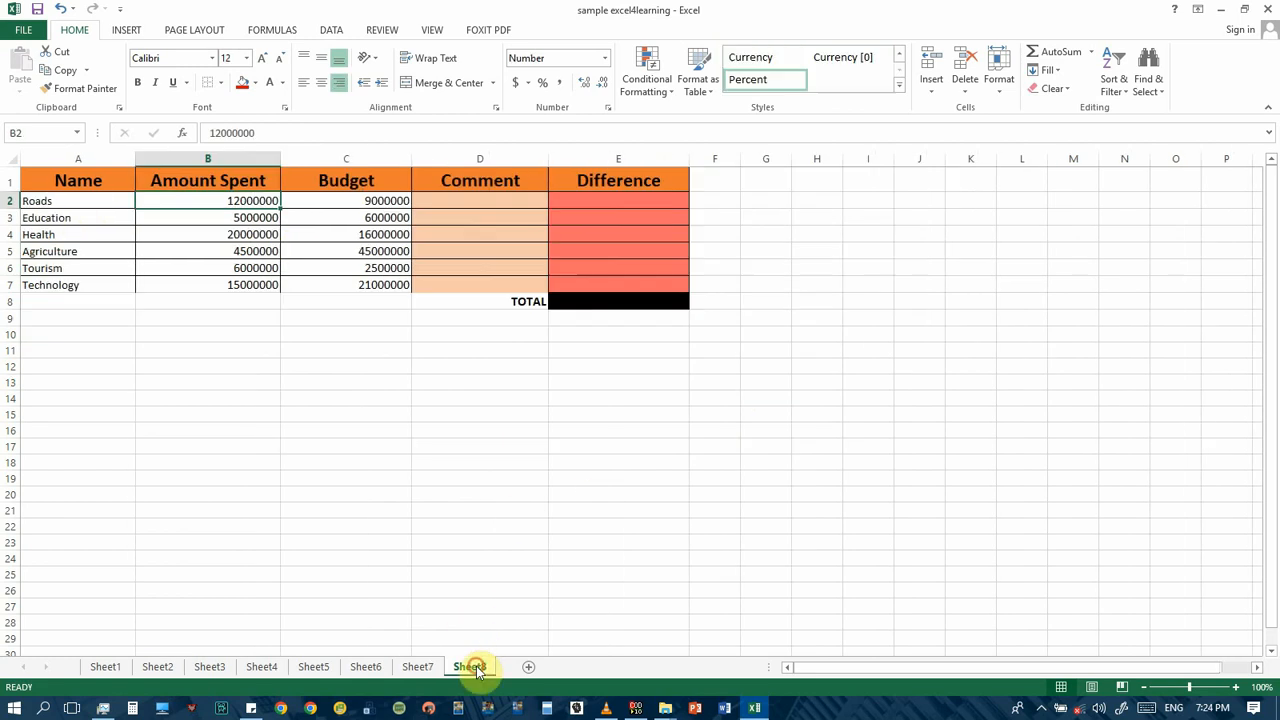
{"action": "left_click", "coordinate": [106, 203]}
{"action": "left_click", "coordinate": [109, 220]}
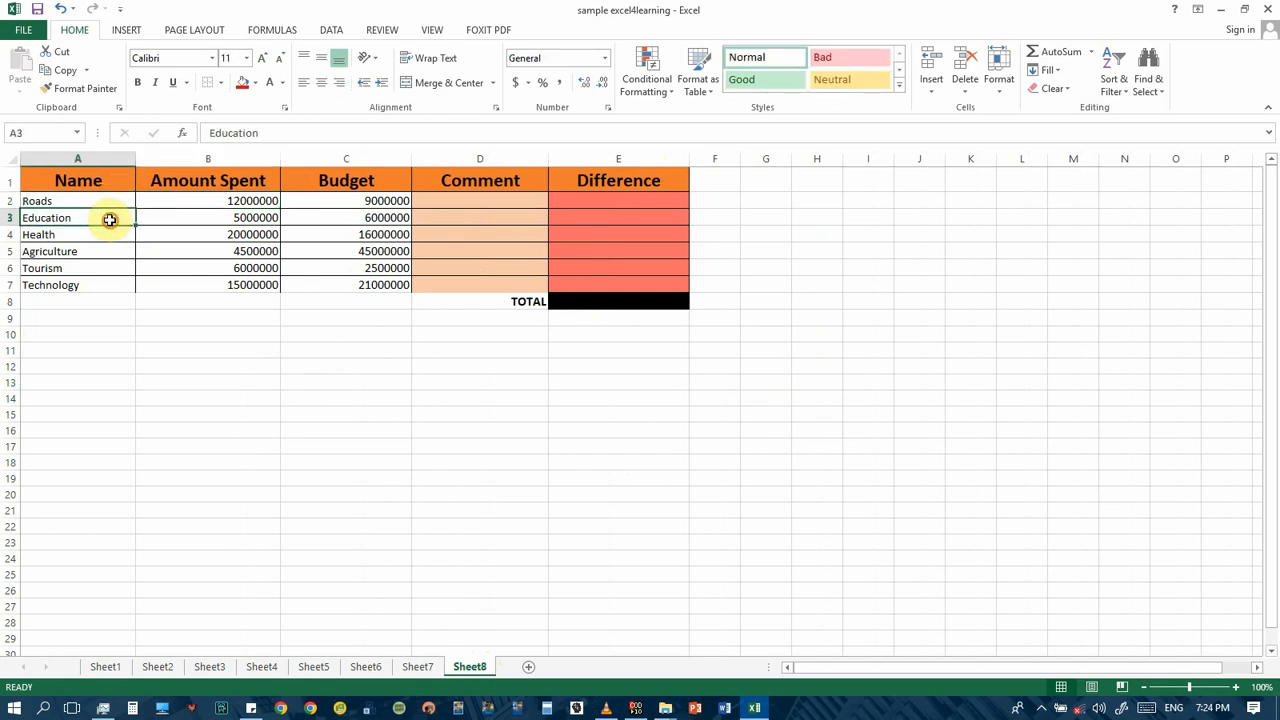
{"action": "left_click", "coordinate": [117, 257]}
{"action": "left_click", "coordinate": [255, 204]}
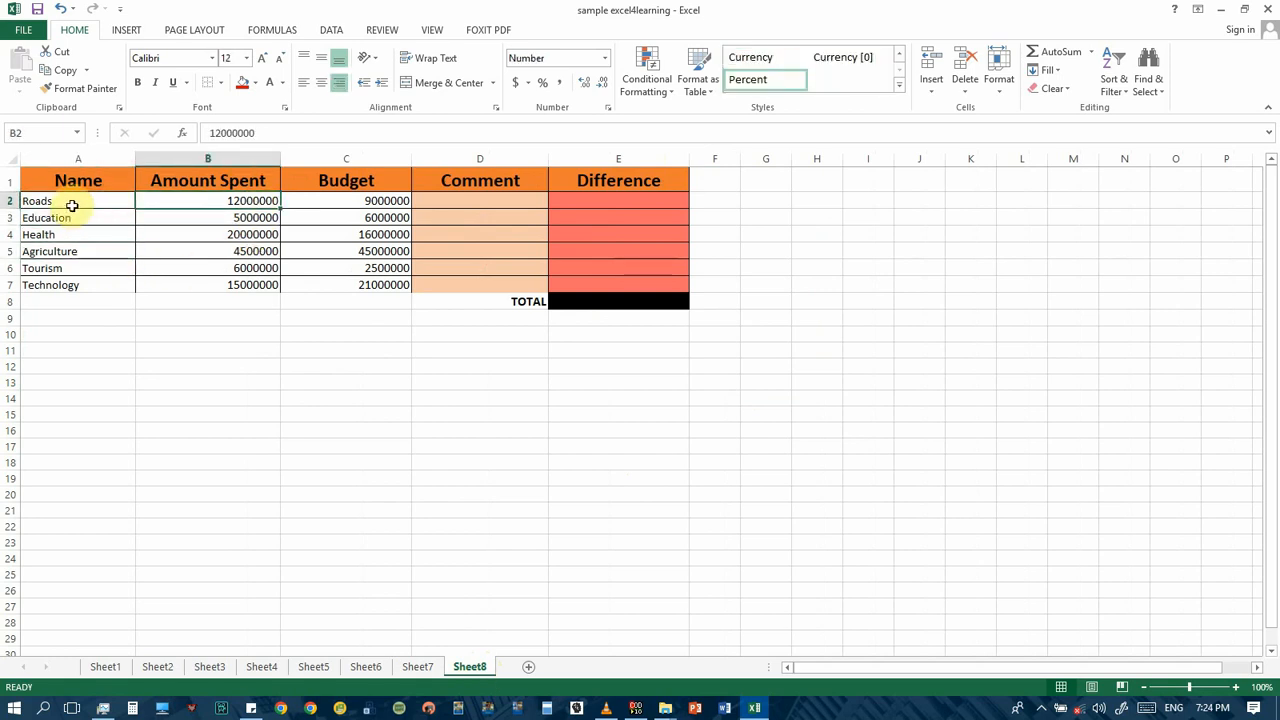
{"action": "left_click", "coordinate": [74, 199]}
{"action": "left_click", "coordinate": [89, 180]}
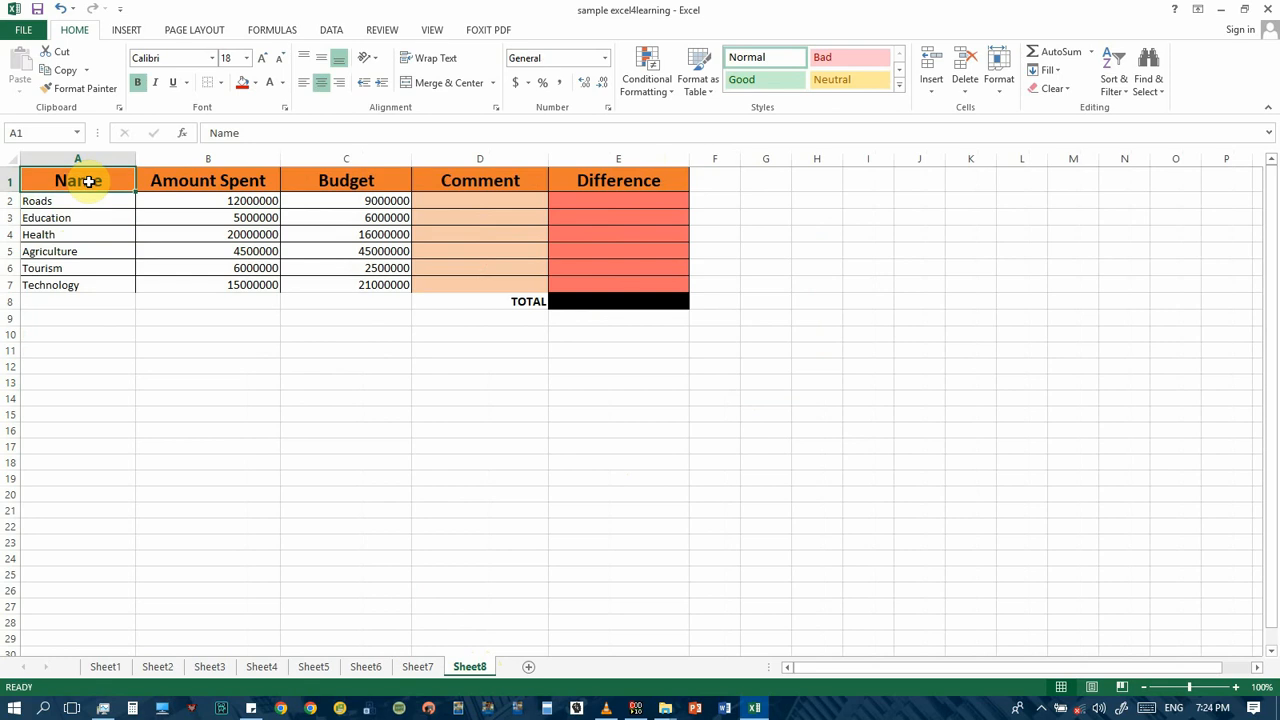
{"action": "type", "text": "I"}
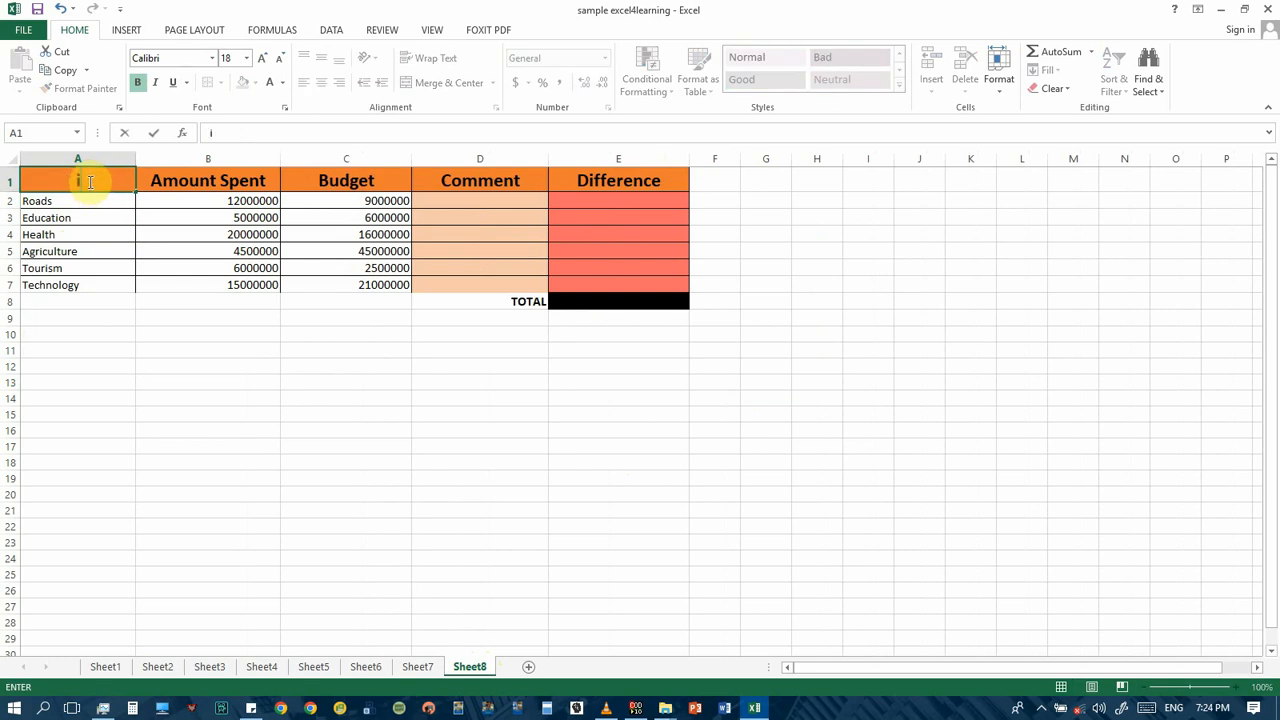
{"action": "type", "text": "TEMS"}
{"action": "key", "text": "BackSpace"}
{"action": "key", "text": "BackSpace"}
{"action": "type", "text": "s"}
Examine the items, the amounts spent against their budgets, and the empty Comment and Difference columns.
{"action": "left_click", "coordinate": [111, 200]}
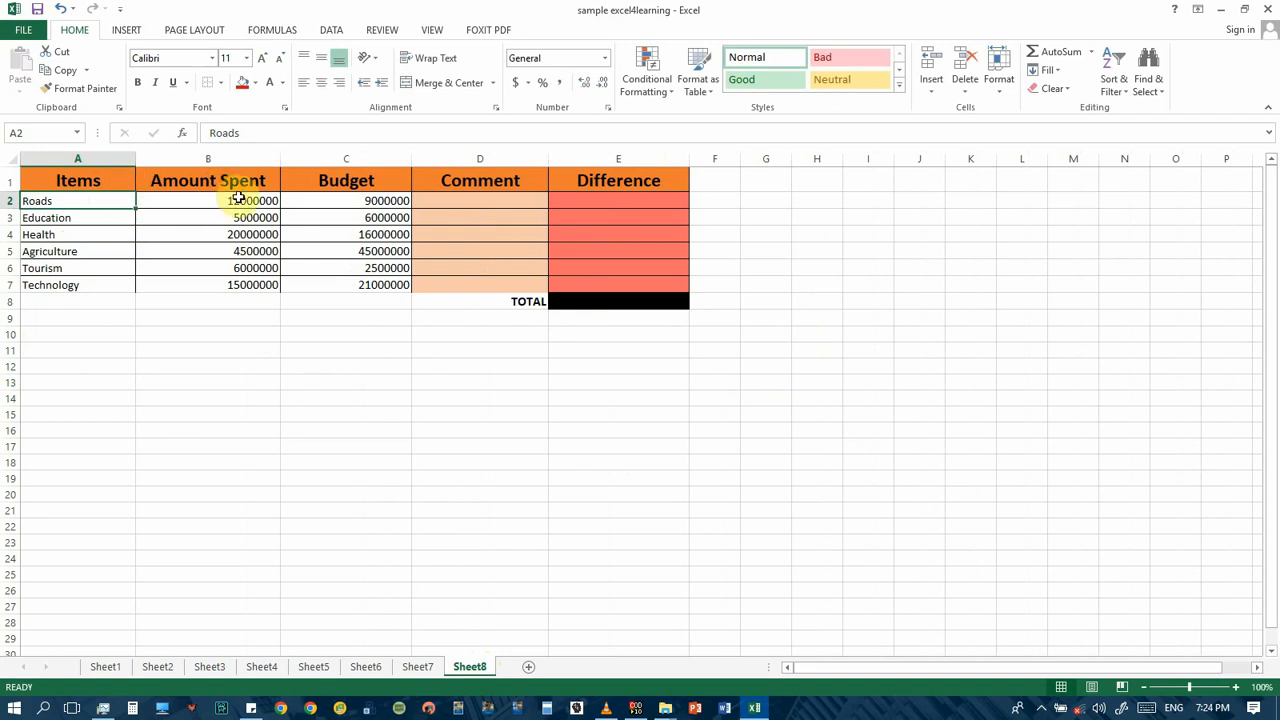
{"action": "left_click", "coordinate": [116, 215]}
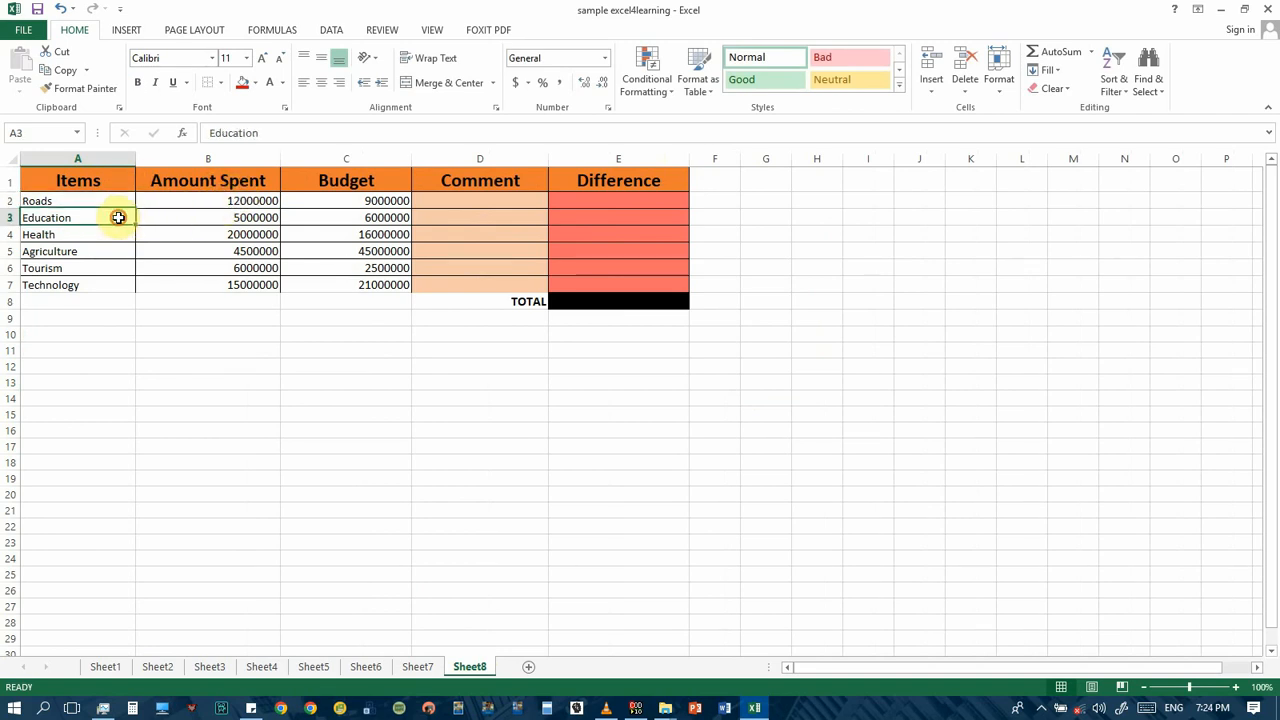
{"action": "left_click", "coordinate": [101, 198]}
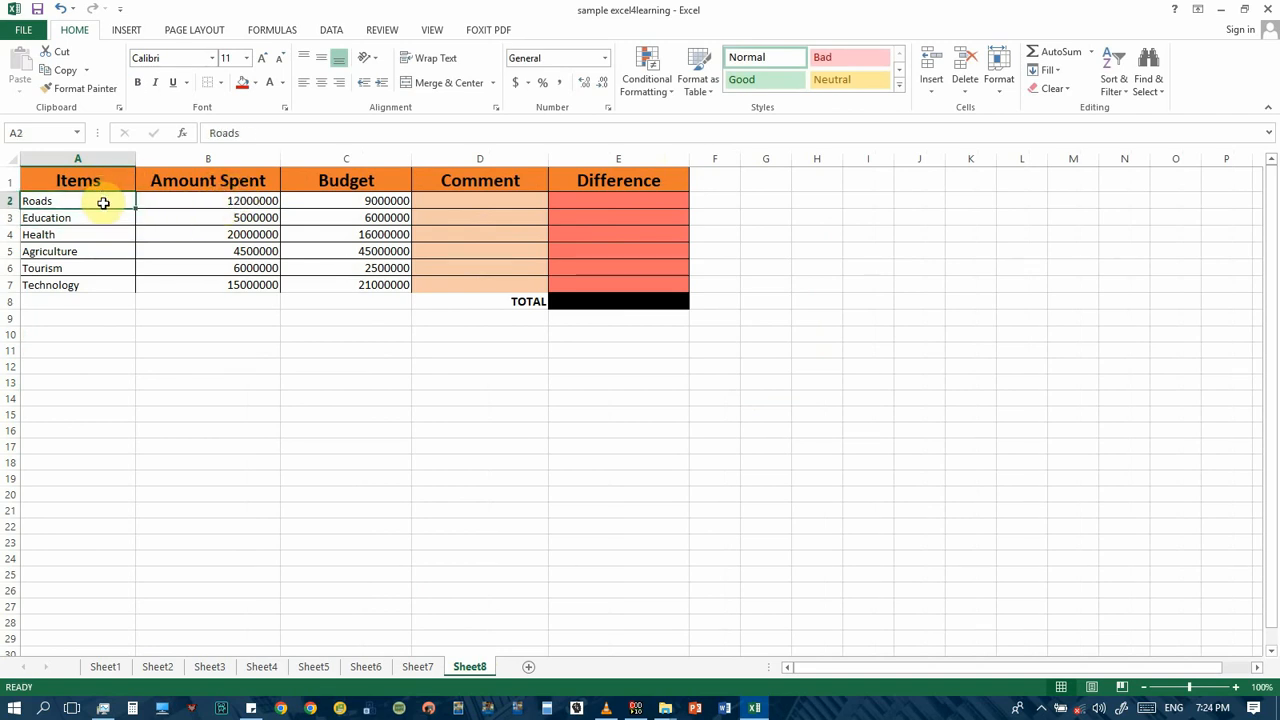
{"action": "left_click", "coordinate": [103, 217]}
{"action": "left_click", "coordinate": [103, 234]}
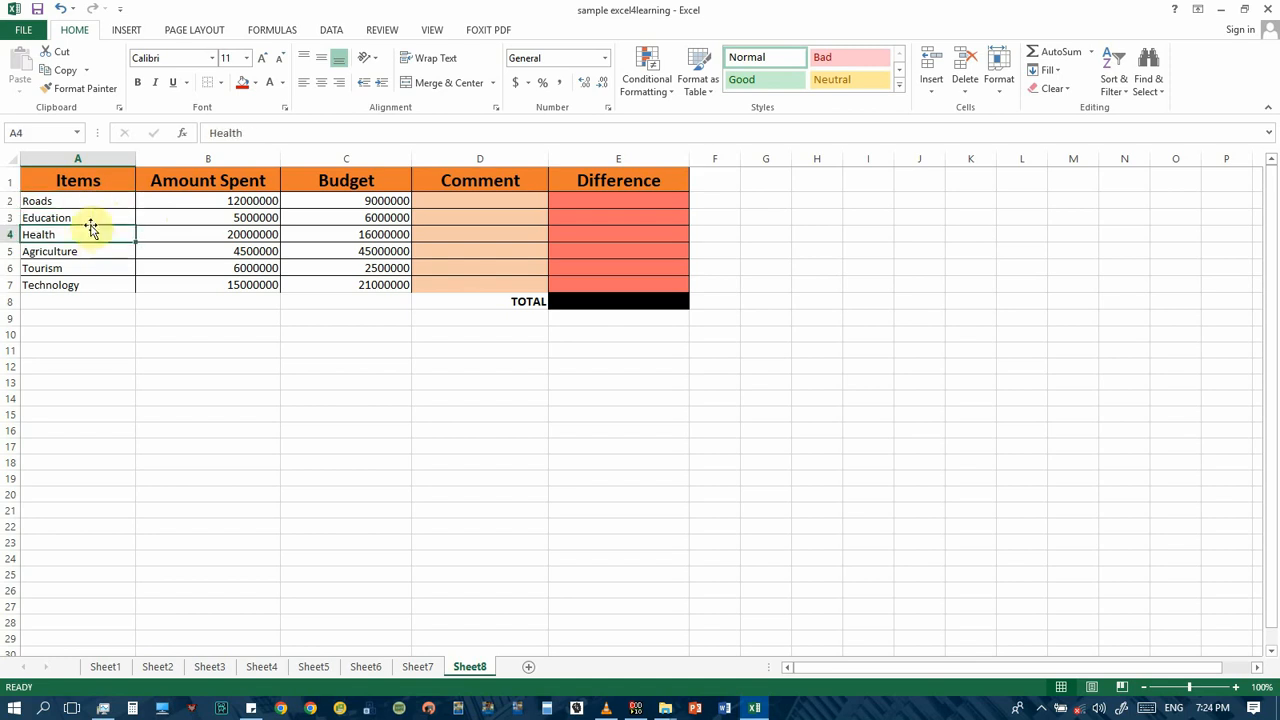
{"action": "left_click", "coordinate": [240, 200]}
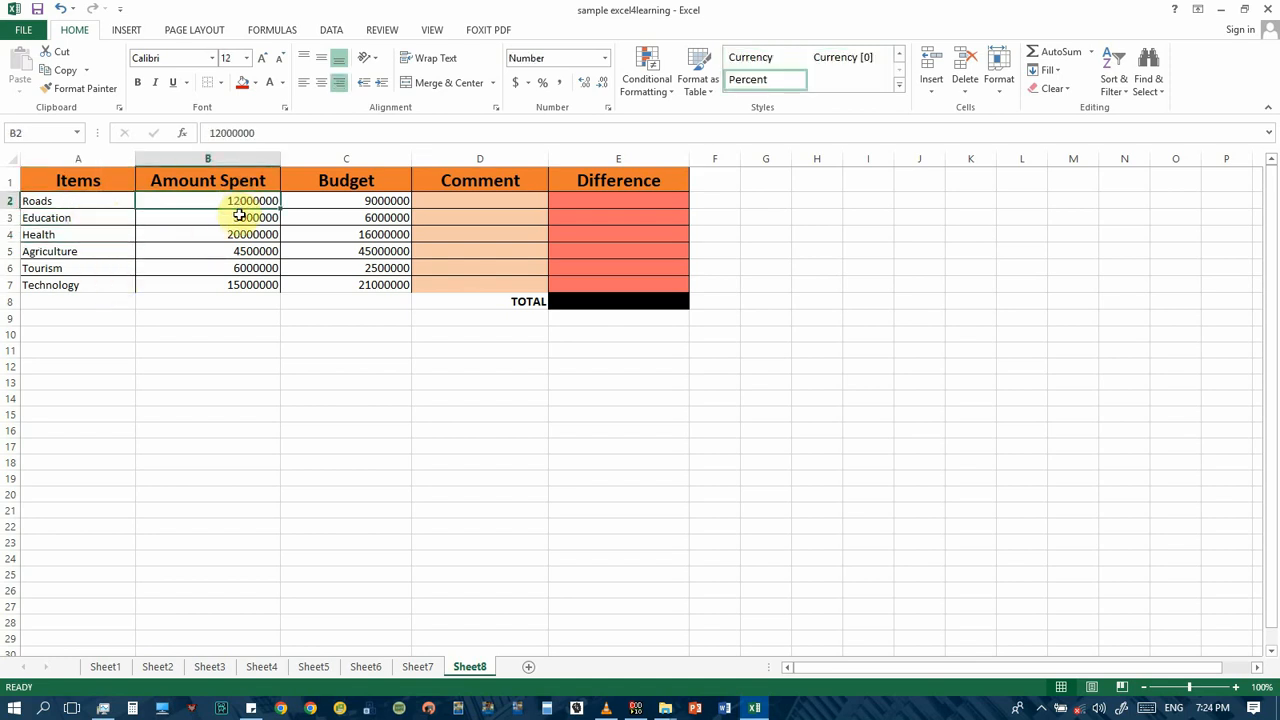
{"action": "left_click", "coordinate": [484, 198]}
{"action": "left_click", "coordinate": [508, 234]}
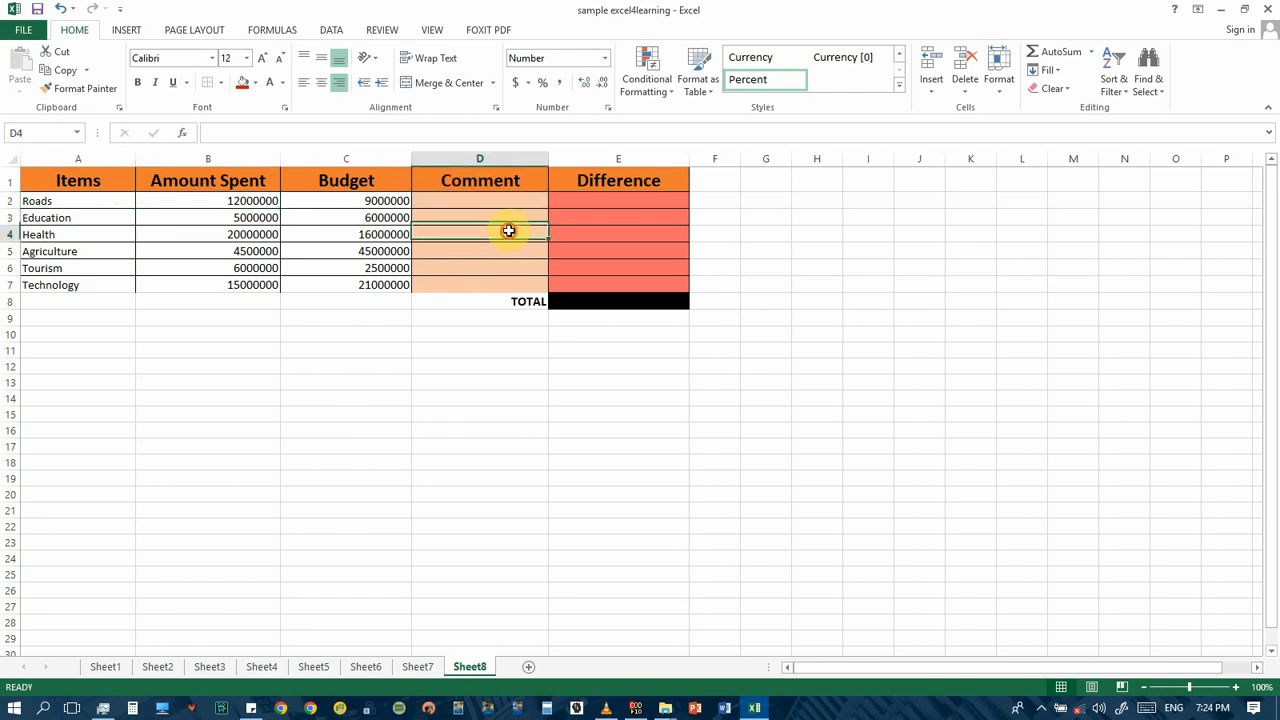
{"action": "left_click", "coordinate": [594, 200]}
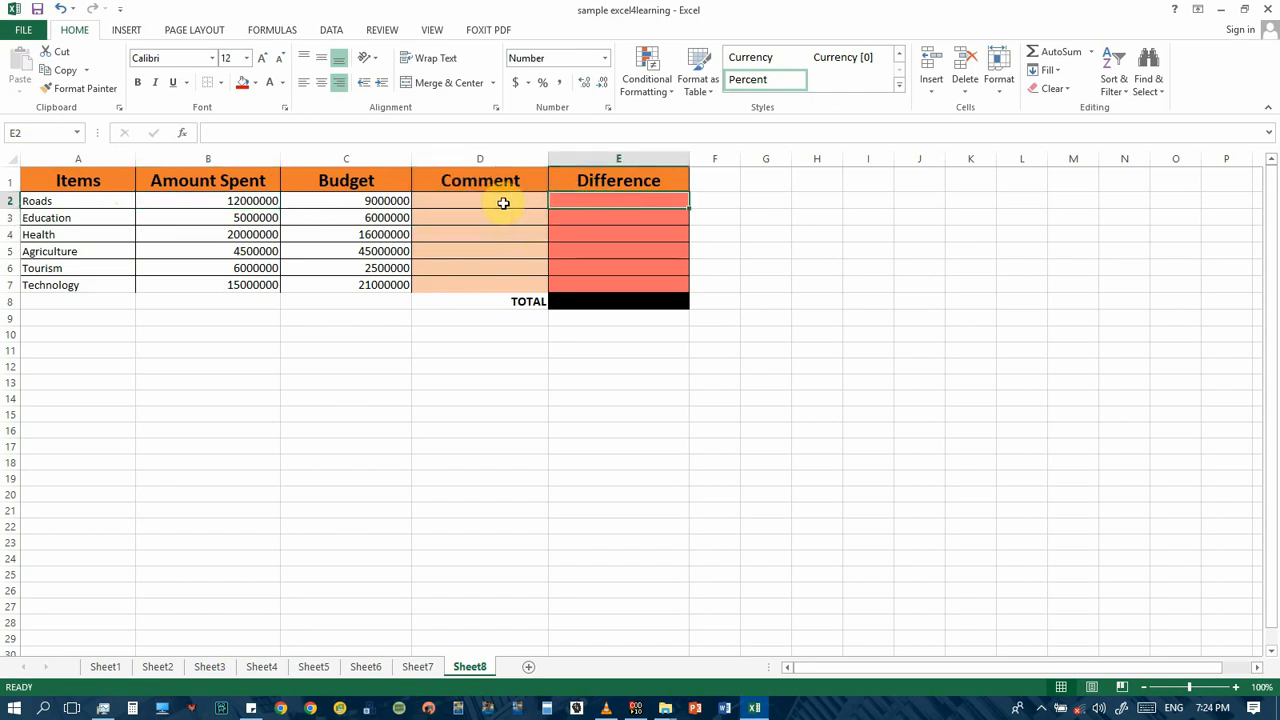
{"action": "left_click", "coordinate": [503, 203]}
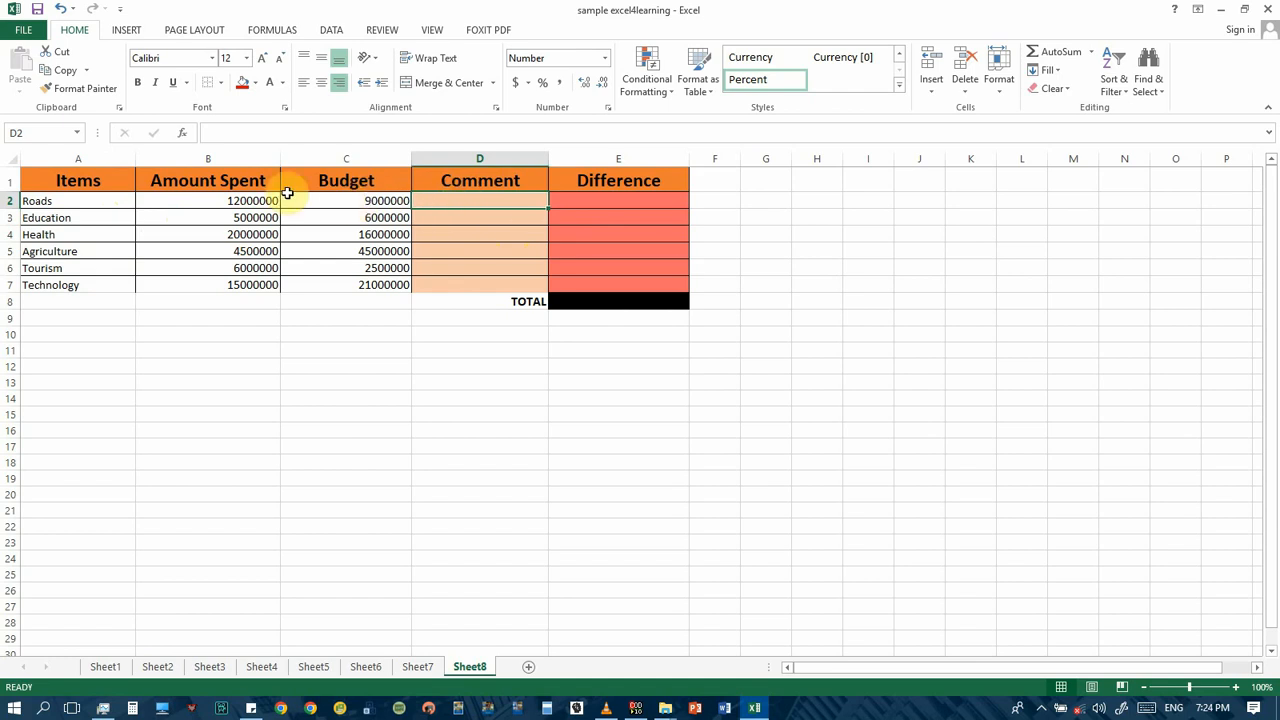
{"action": "left_click", "coordinate": [250, 200]}
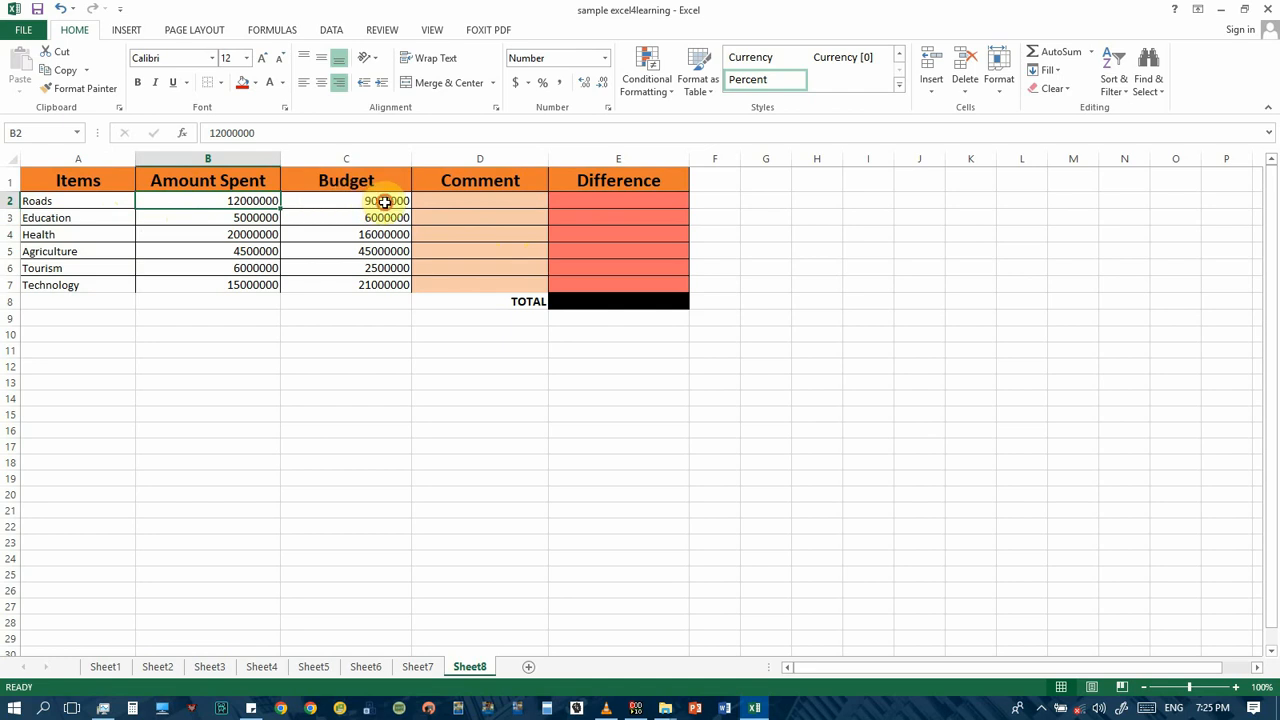
{"action": "left_click", "coordinate": [385, 201]}
{"action": "left_click", "coordinate": [466, 201]}
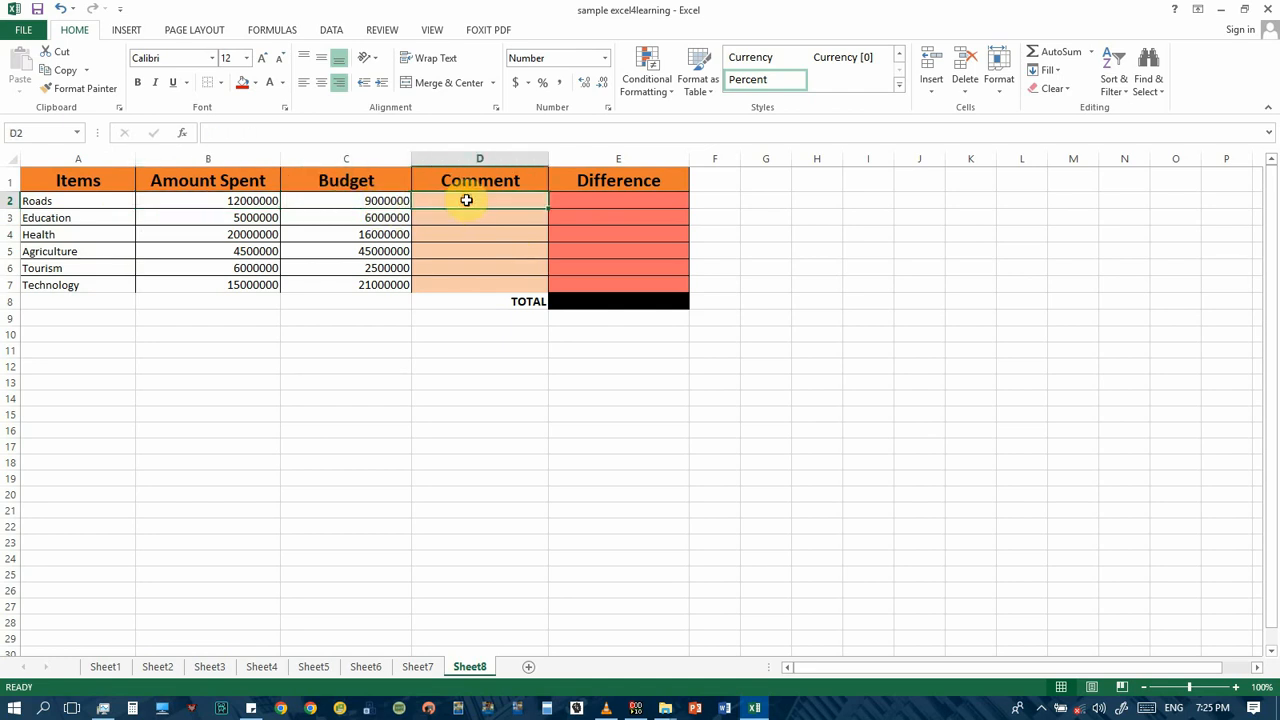
{"action": "left_click", "coordinate": [452, 217]}
{"action": "left_click", "coordinate": [452, 234]}
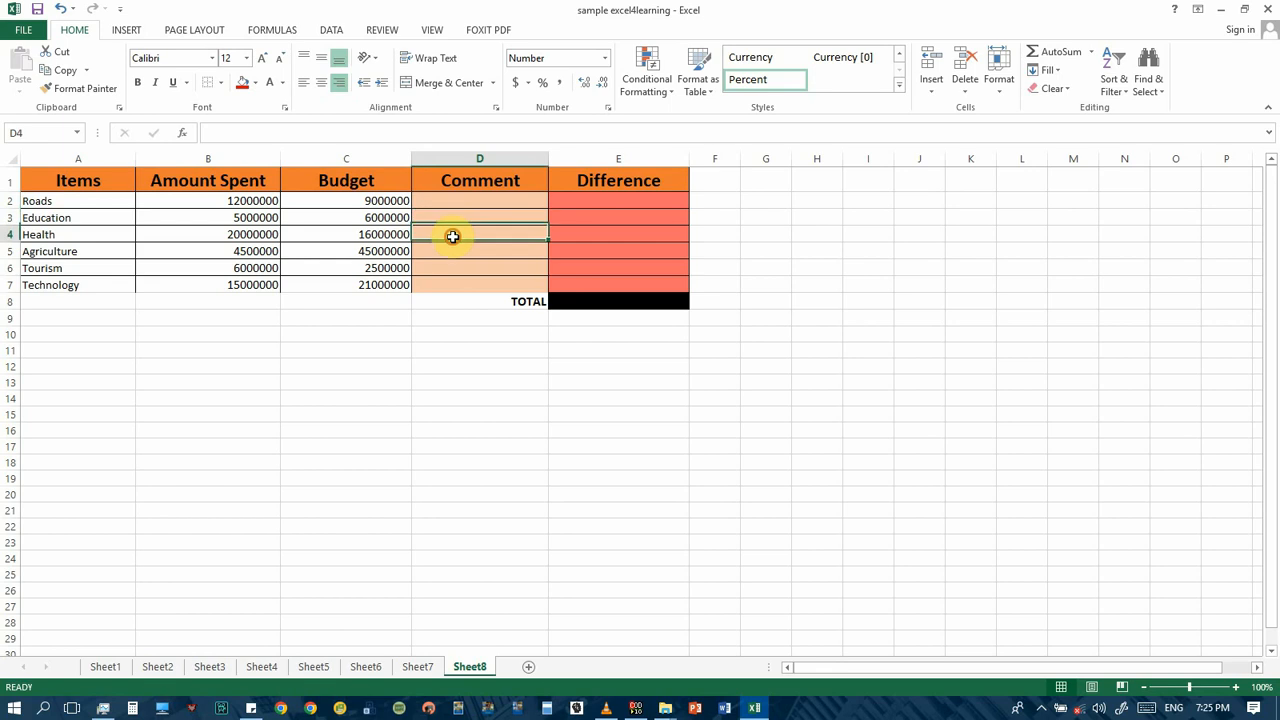
{"action": "left_click", "coordinate": [451, 262]}
{"action": "left_click", "coordinate": [452, 299]}
{"action": "scroll", "coordinate": [471, 449], "scroll_direction": "down", "scroll_amount": 6}
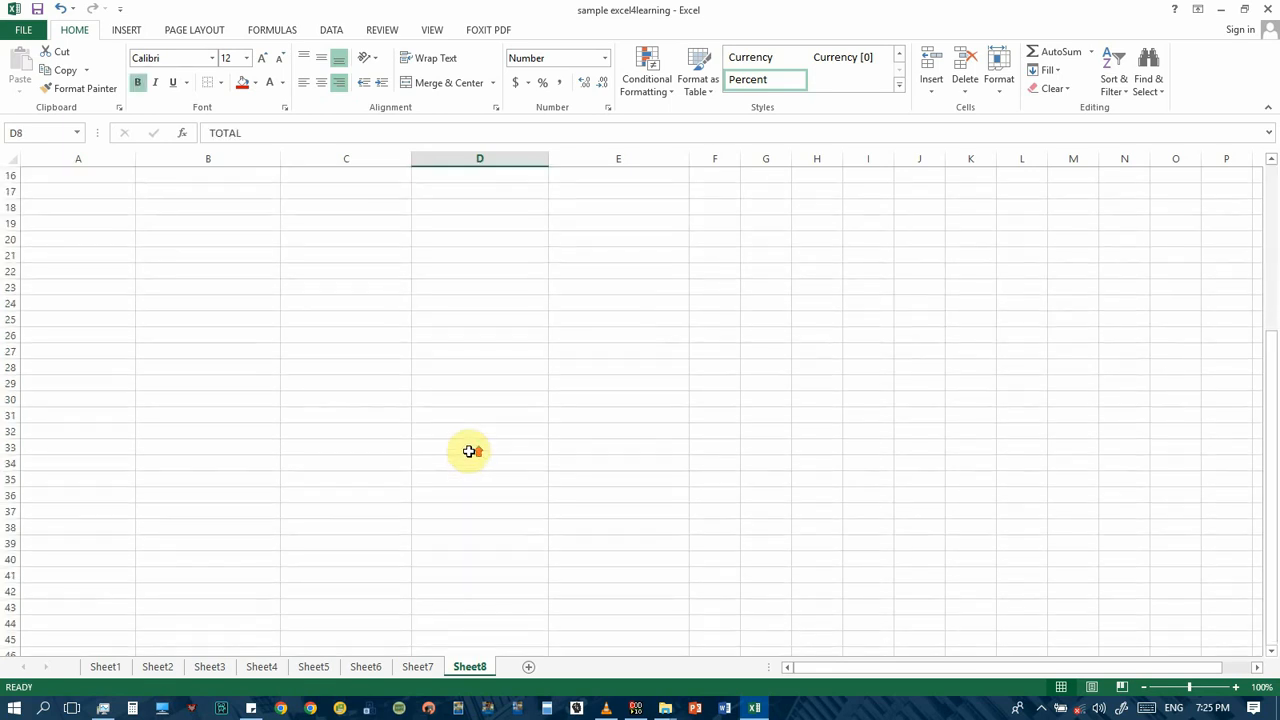
{"action": "scroll", "coordinate": [468, 450], "scroll_direction": "up", "scroll_amount": 6}
Insert an IF function in D2 with the logical test c2<b2 and "Over spending" as the value if true.
{"action": "left_click", "coordinate": [478, 201]}
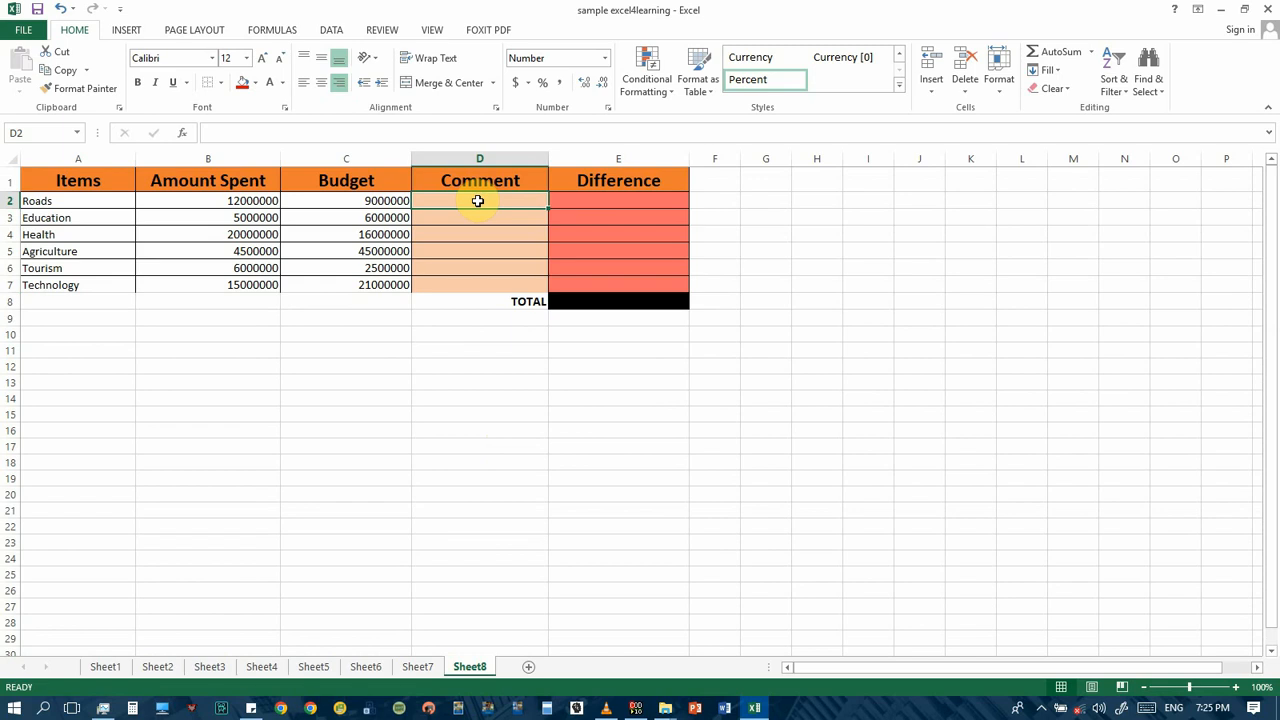
{"action": "left_click", "coordinate": [270, 29]}
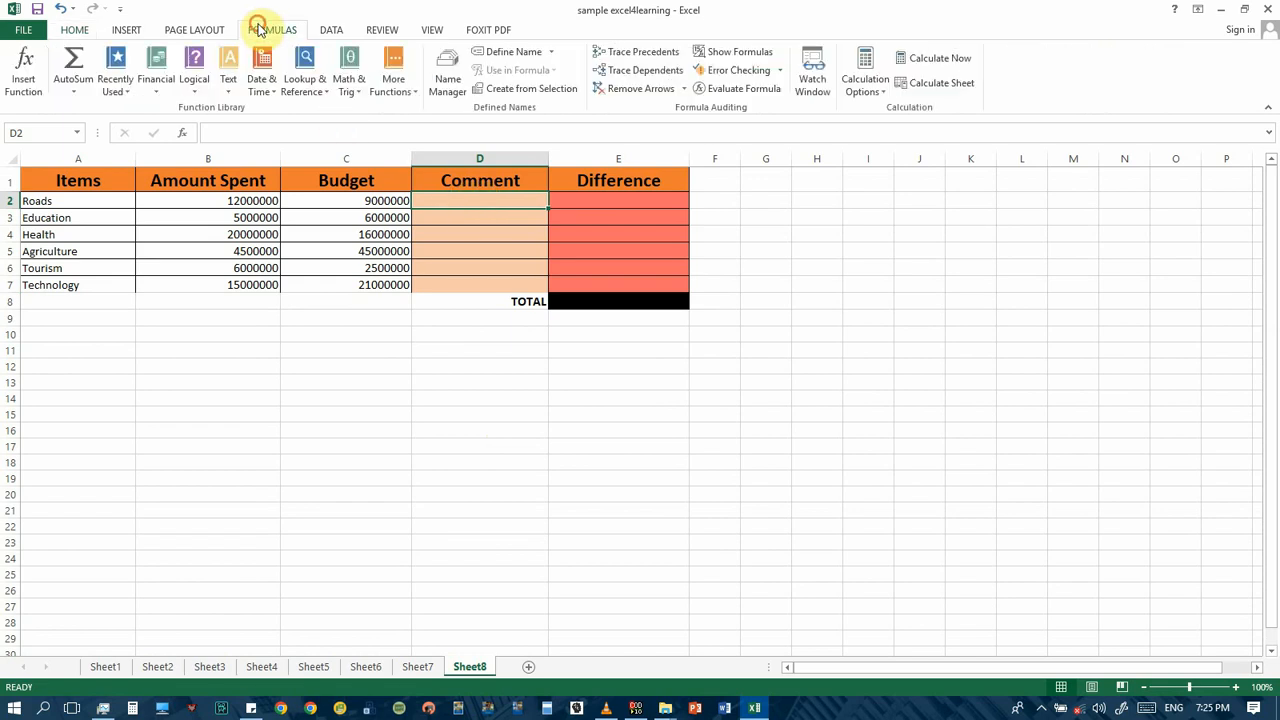
{"action": "key", "text": "ctrl+c"}
{"action": "left_click", "coordinate": [197, 88]}
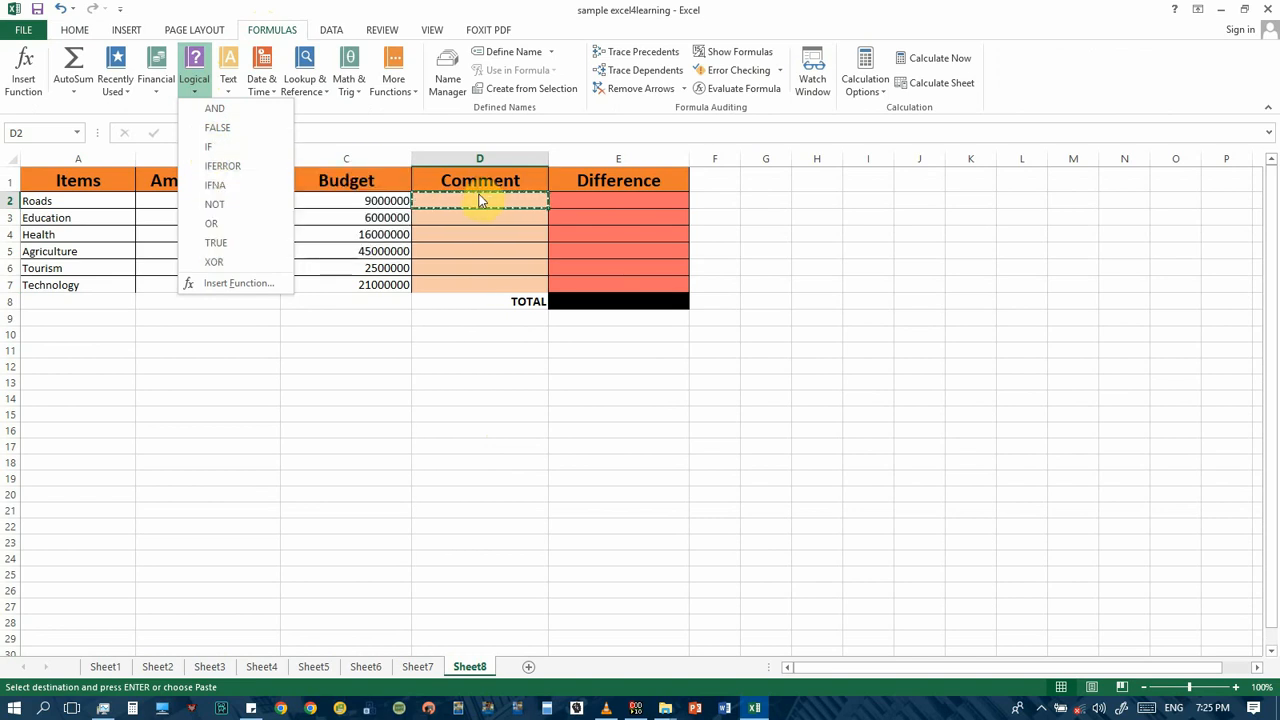
{"action": "left_click", "coordinate": [252, 149]}
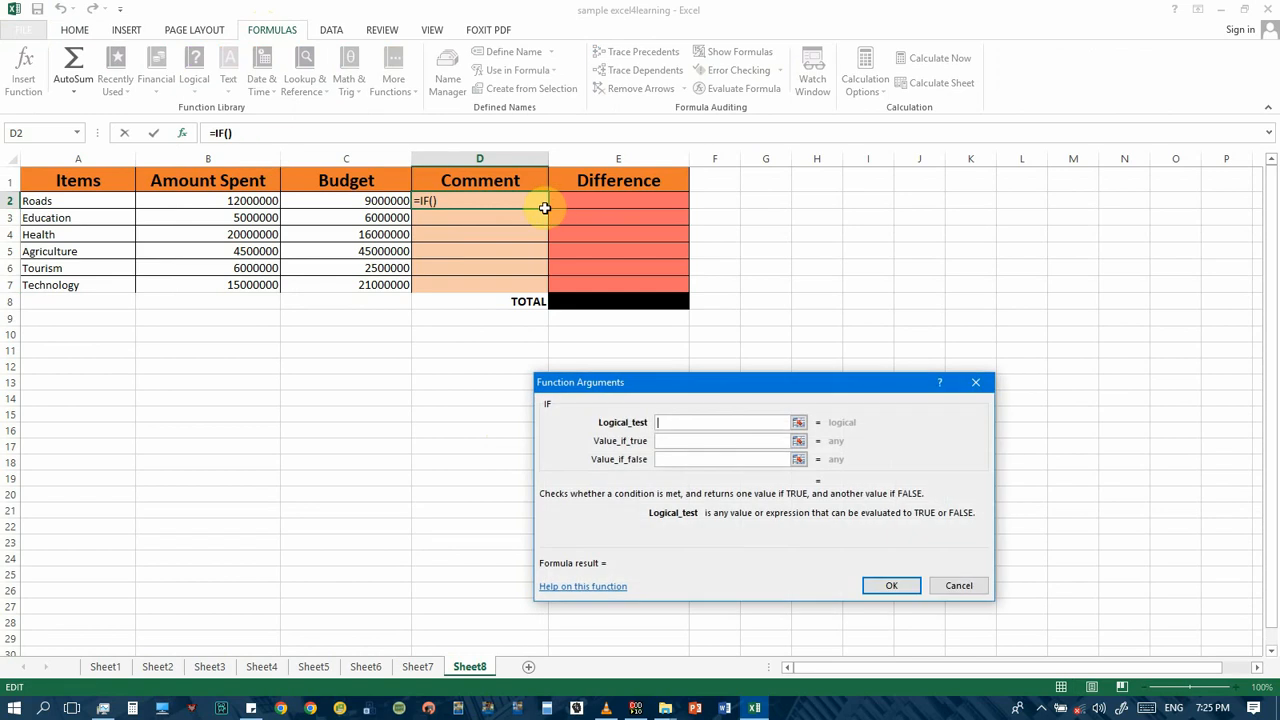
{"action": "left_click_drag", "start_coordinate": [660, 382], "coordinate": [678, 350]}
{"action": "left_click", "coordinate": [685, 375]}
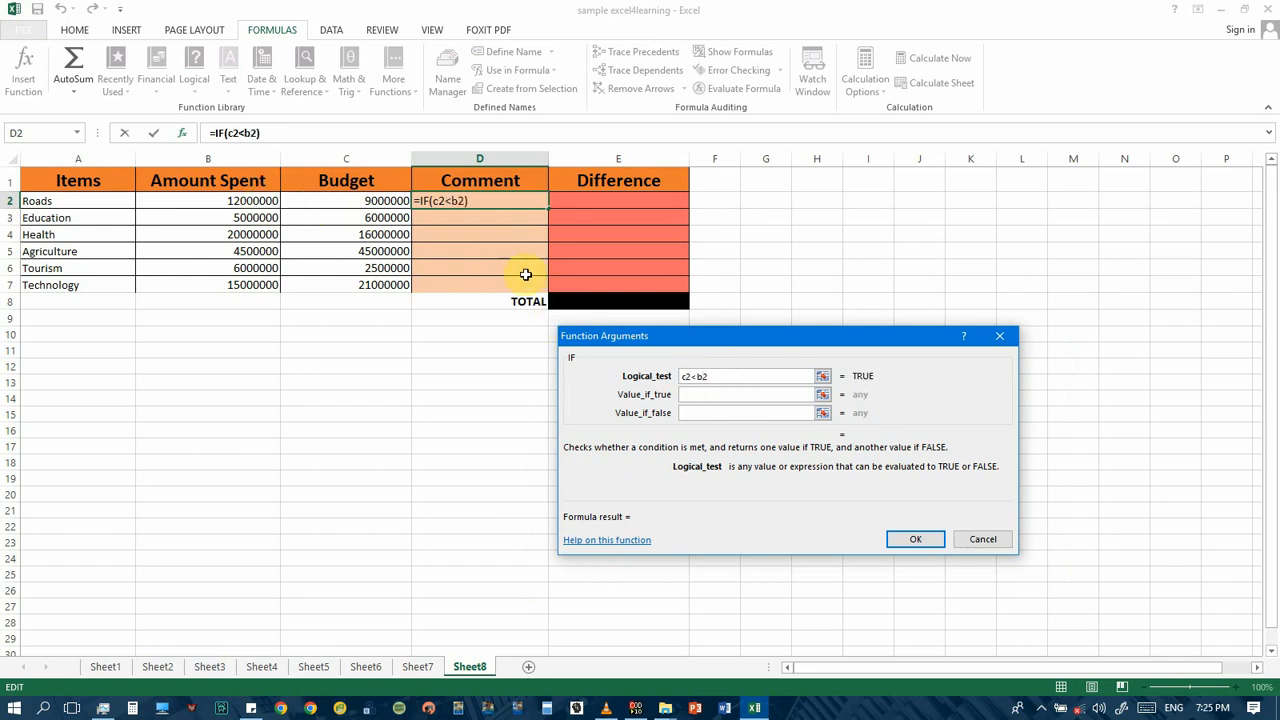
{"action": "left_click", "coordinate": [707, 395]}
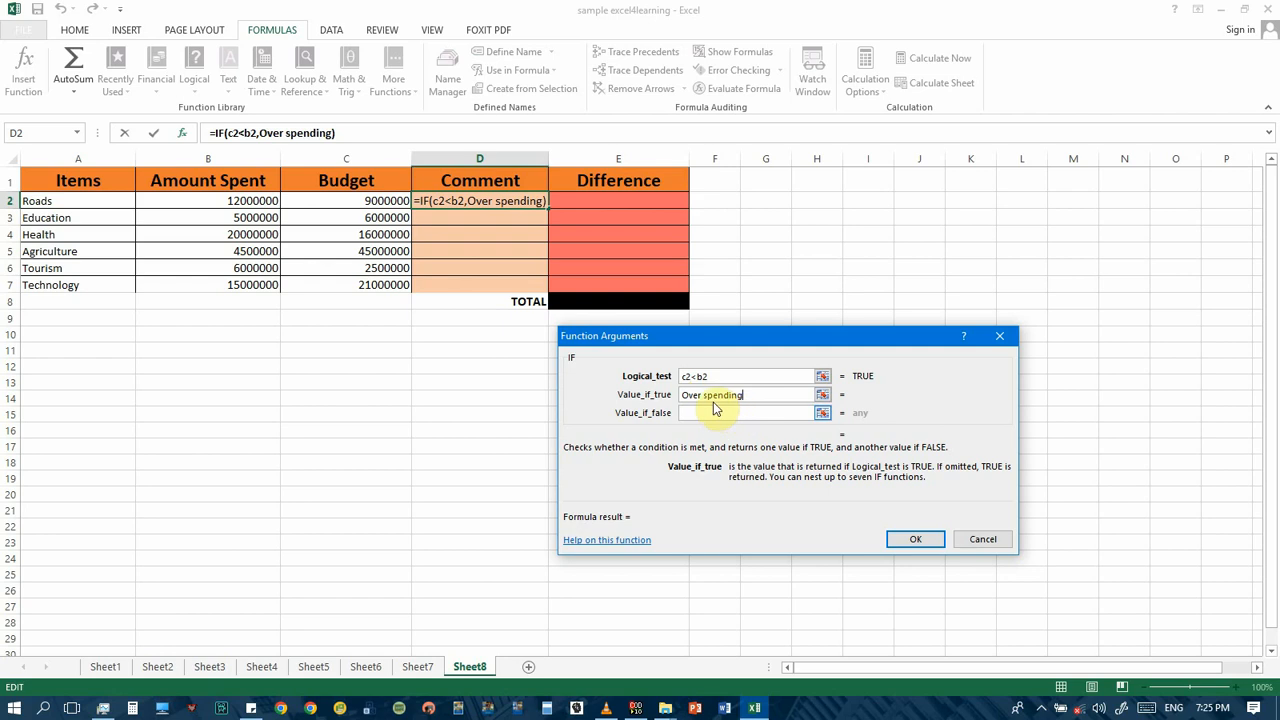
{"action": "left_click", "coordinate": [711, 413]}
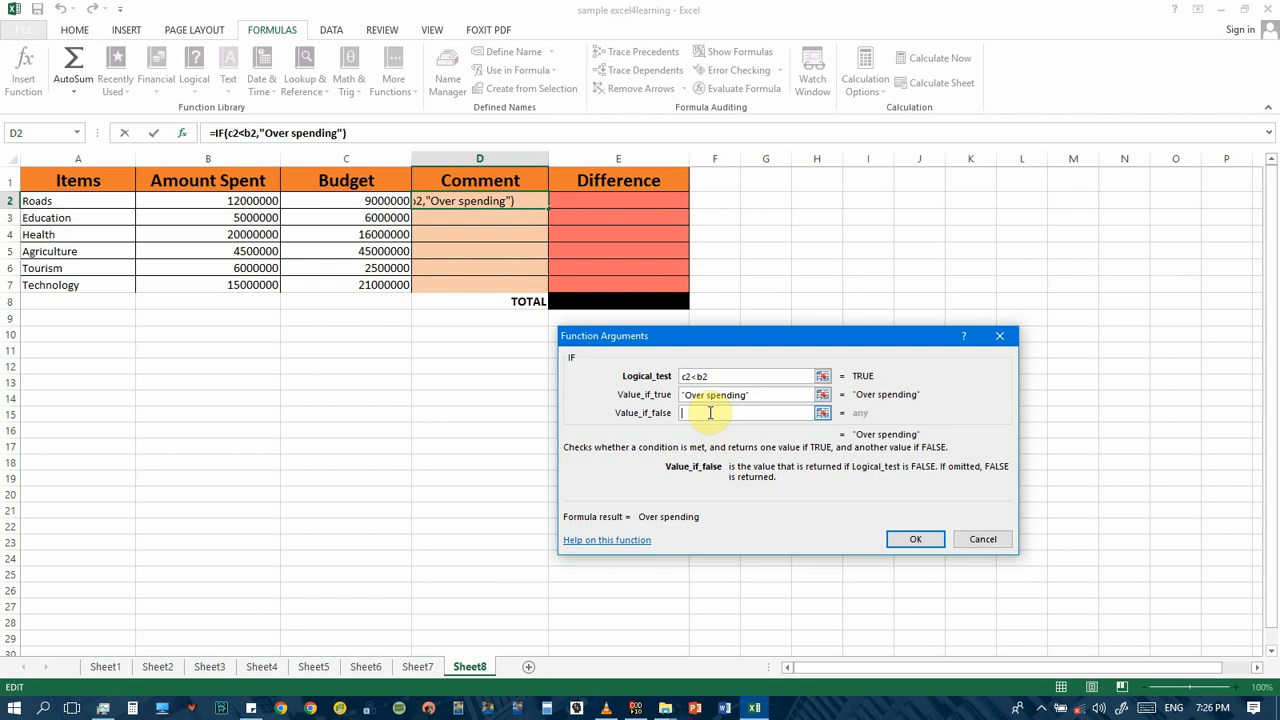
{"action": "type", "text": "Actual"}
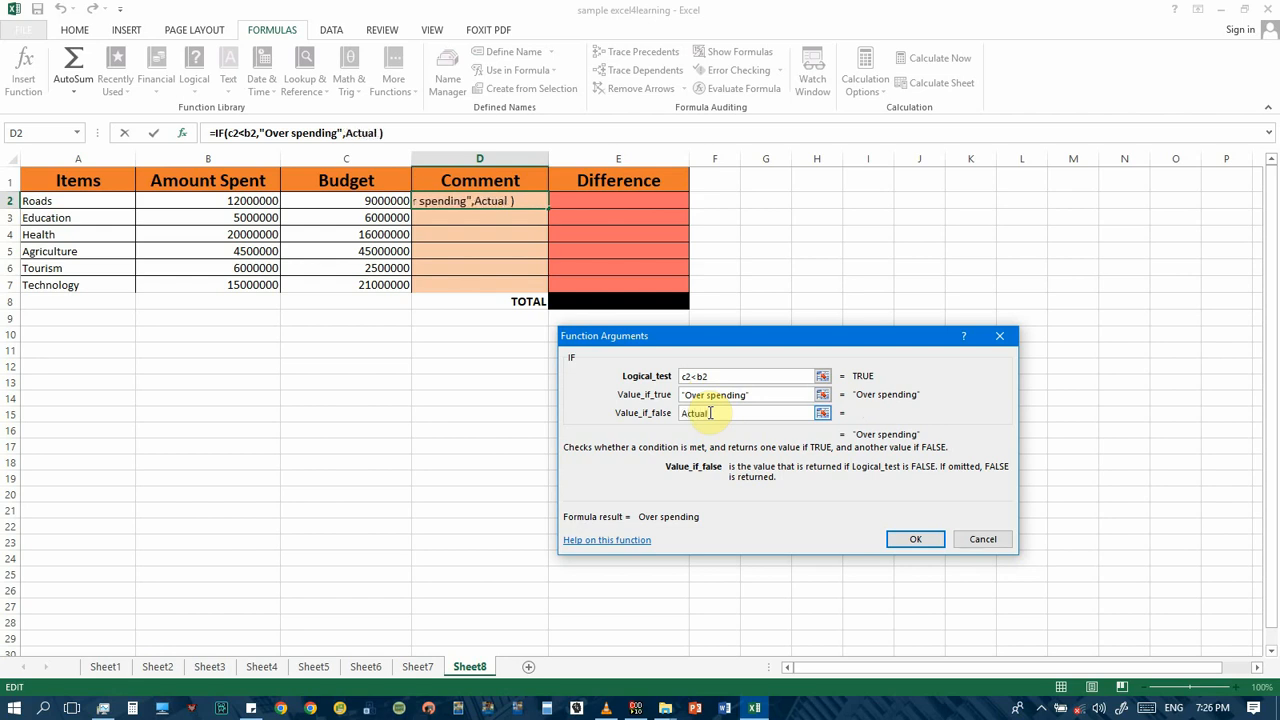
{"action": "key", "text": "BackSpace"}
{"action": "key", "text": "BackSpace"}
{"action": "key", "text": "BackSpace"}
{"action": "key", "text": "BackSpace"}
{"action": "key", "text": "BackSpace"}
{"action": "key", "text": "BackSpace"}
{"action": "key", "text": "BackSpace"}
Set the value if false to "Valid spending" and complete the IF formula in D2.
{"action": "type", "text": "Val"}
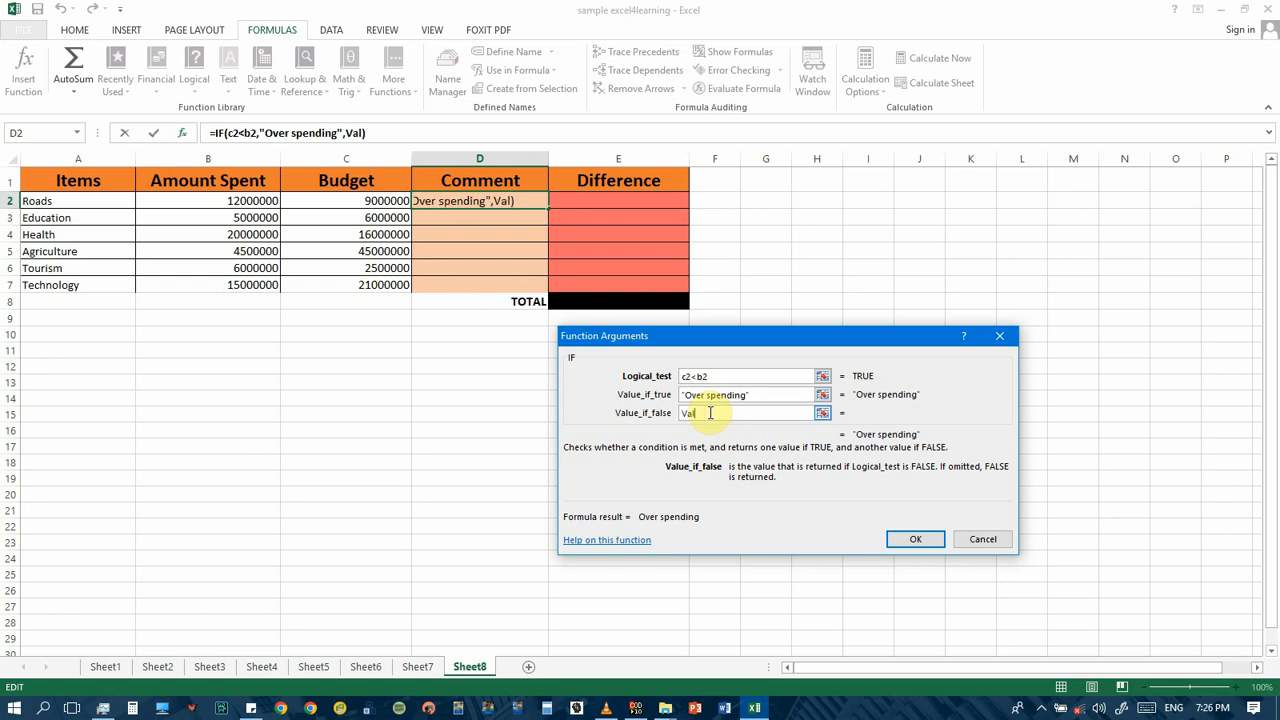
{"action": "type", "text": "id spending"}
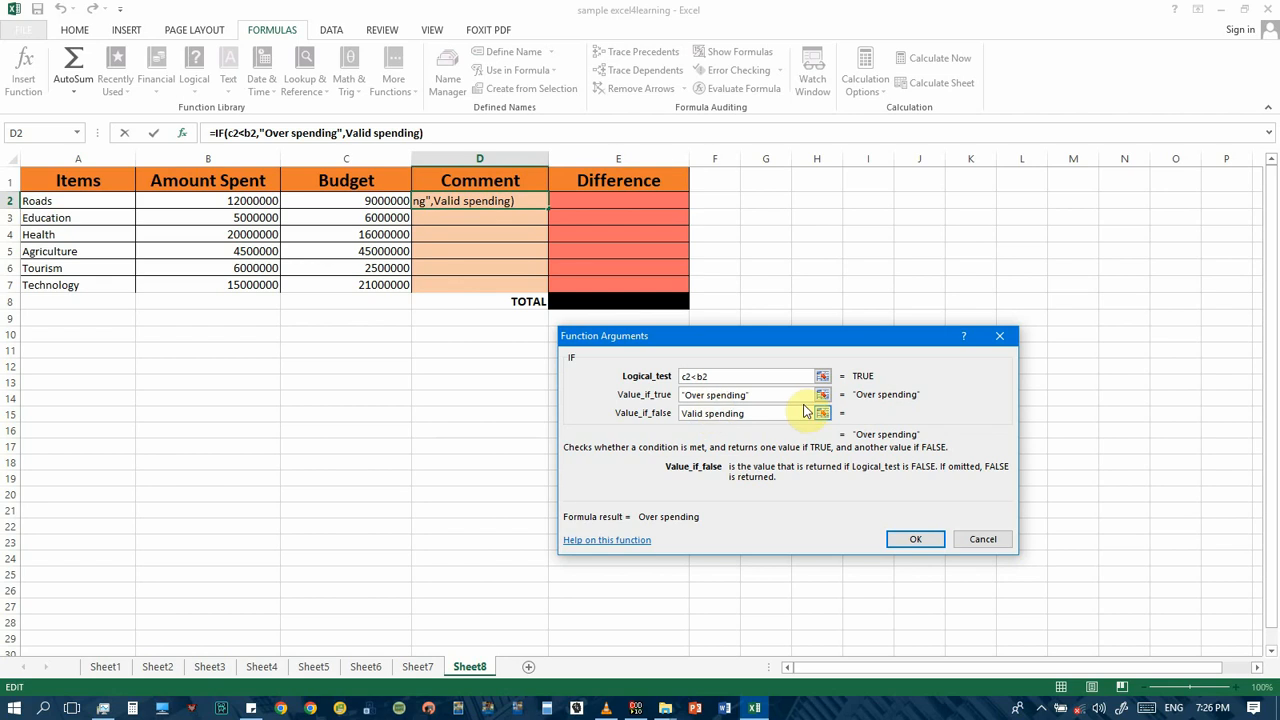
{"action": "left_click", "coordinate": [914, 536]}
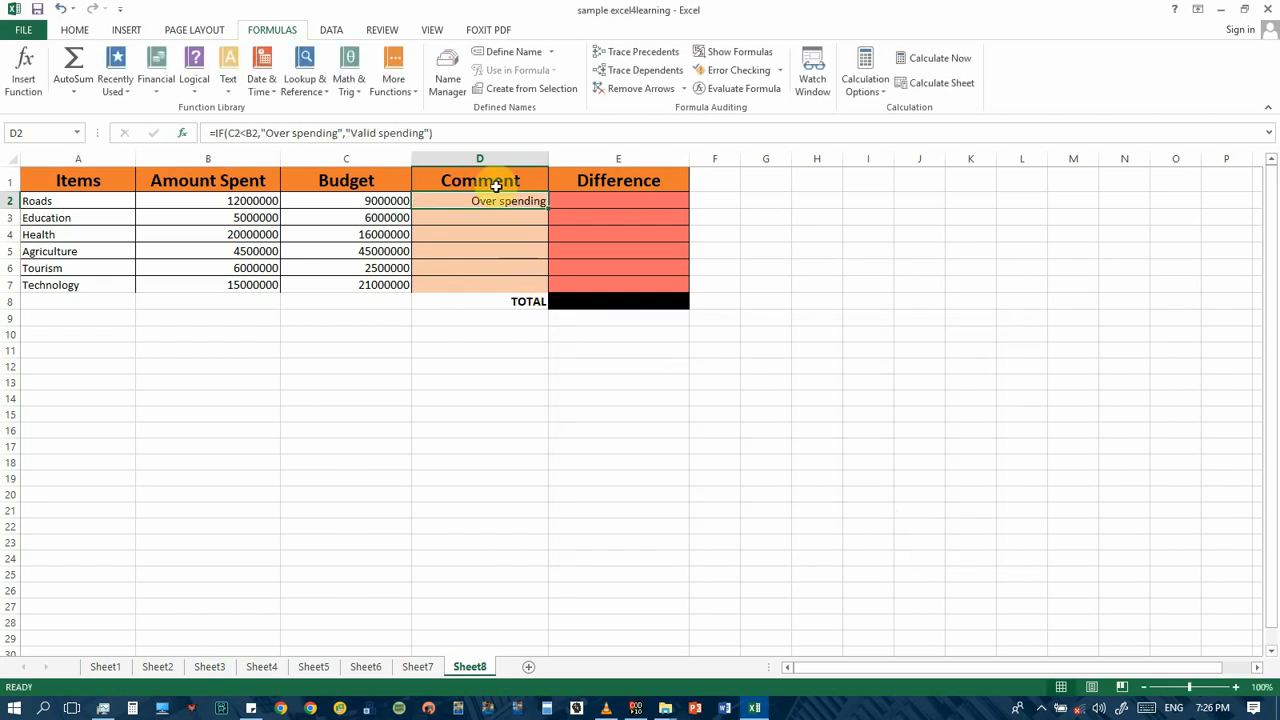
Fill the D2 formula down the Comment column to D7 and check the formulas in D2, D3, D5 and D7.
{"action": "left_click", "coordinate": [262, 201]}
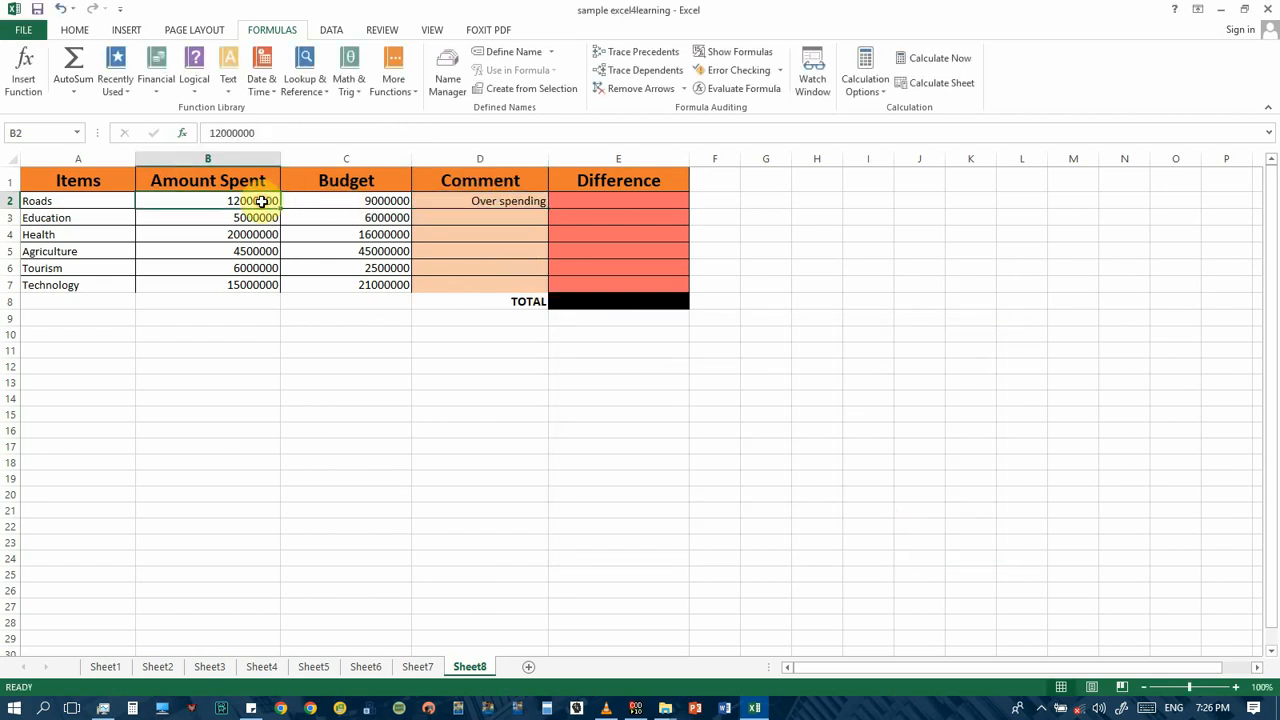
{"action": "left_click", "coordinate": [330, 201]}
{"action": "left_click", "coordinate": [541, 201]}
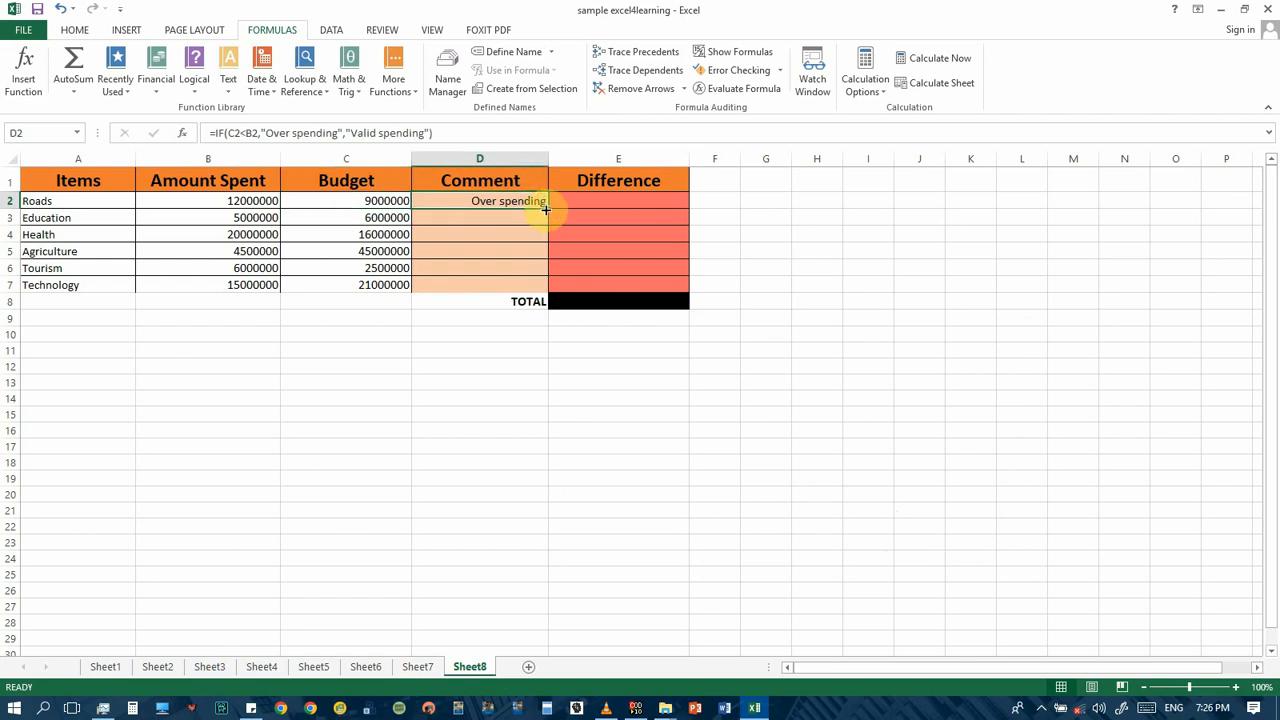
{"action": "left_click_drag", "start_coordinate": [545, 208], "coordinate": [545, 267]}
{"action": "left_click_drag", "start_coordinate": [543, 289], "coordinate": [543, 289]}
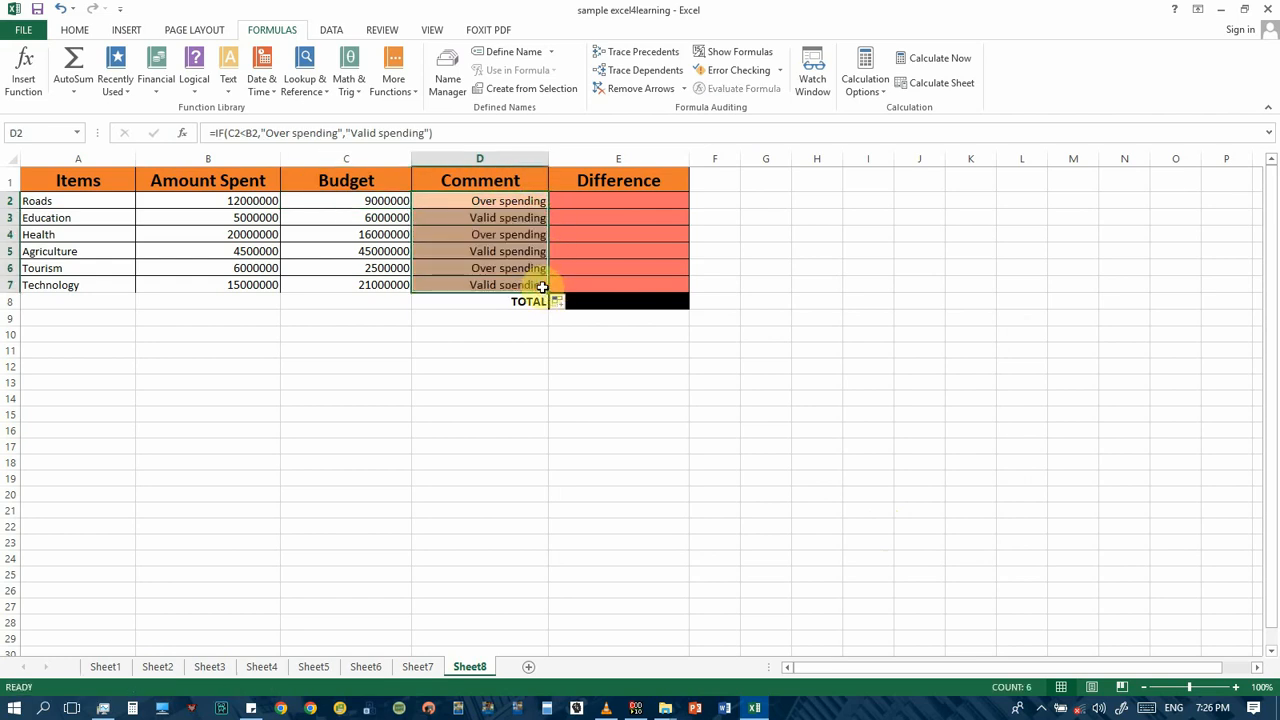
{"action": "left_click", "coordinate": [489, 203]}
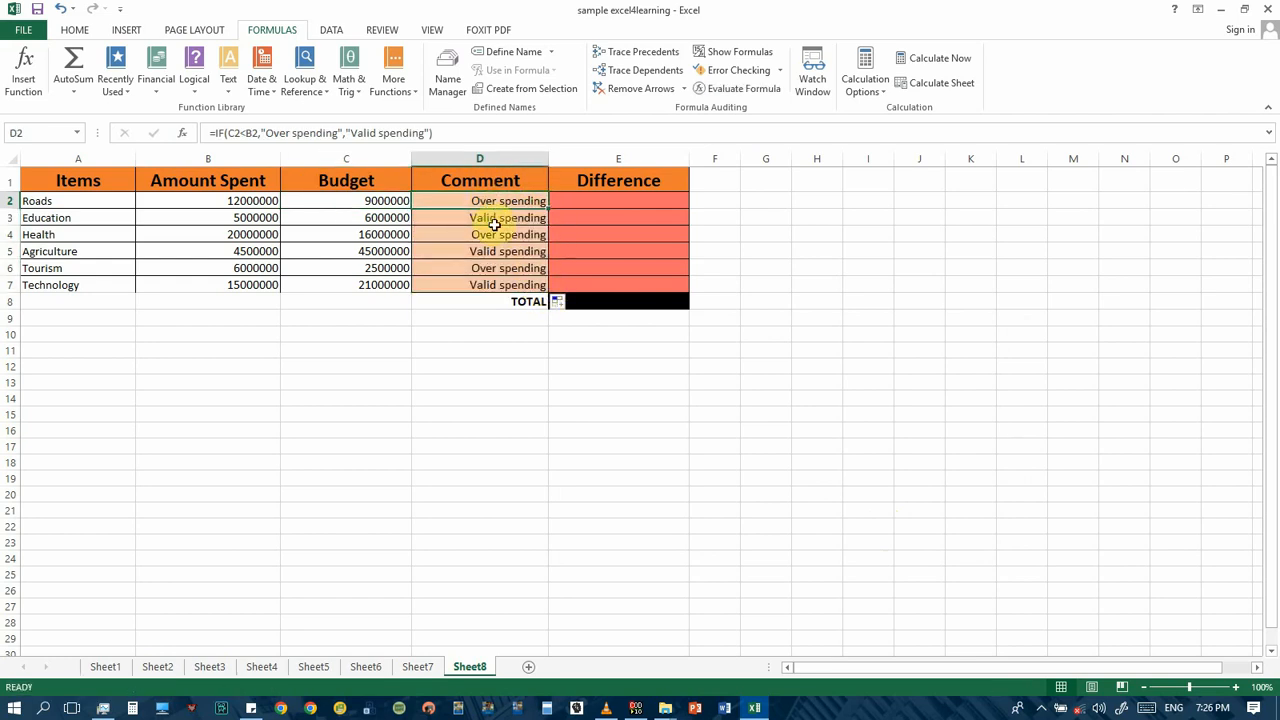
{"action": "left_click", "coordinate": [494, 223]}
{"action": "left_click", "coordinate": [495, 253]}
{"action": "left_click", "coordinate": [499, 283]}
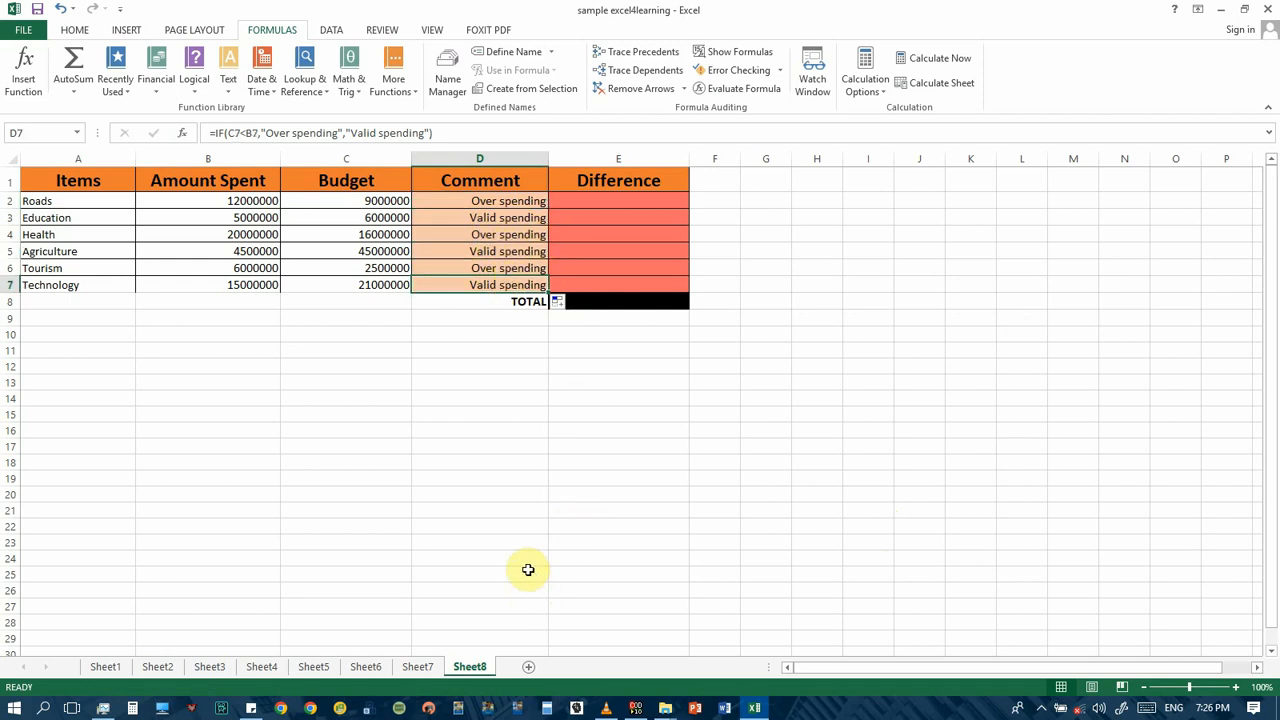
{"action": "left_click", "coordinate": [581, 203]}
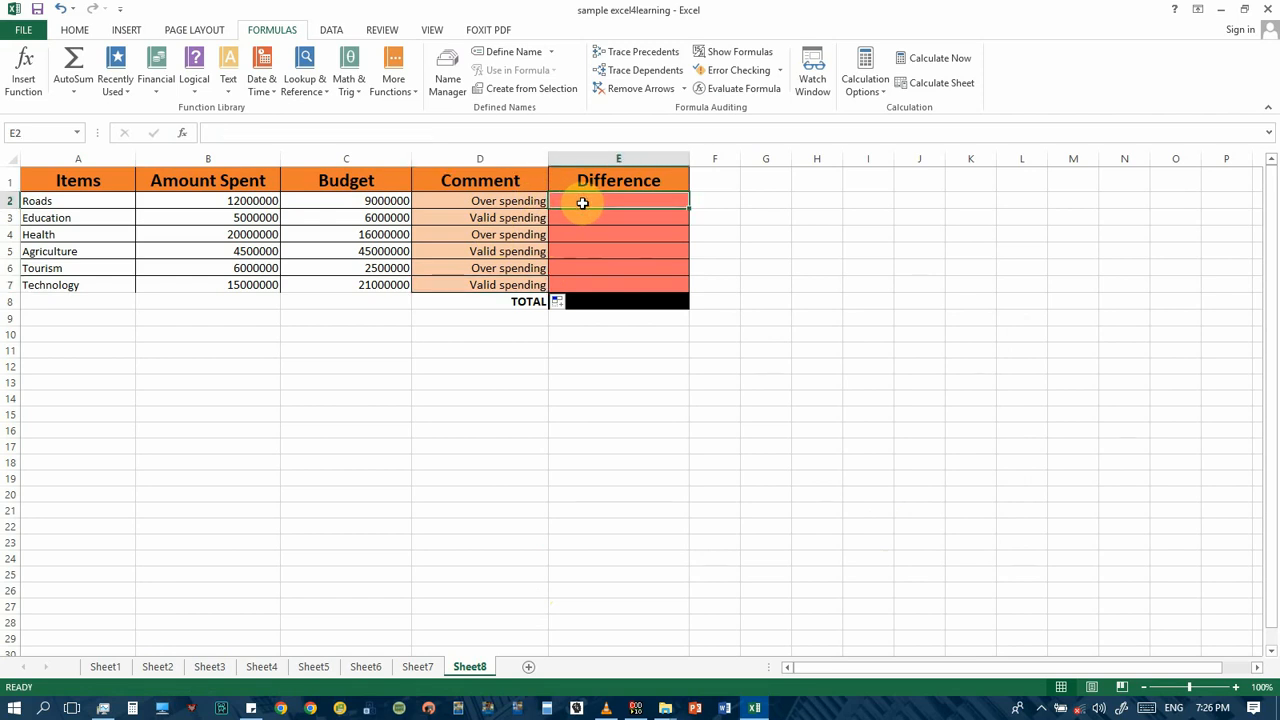
{"action": "left_click", "coordinate": [493, 205]}
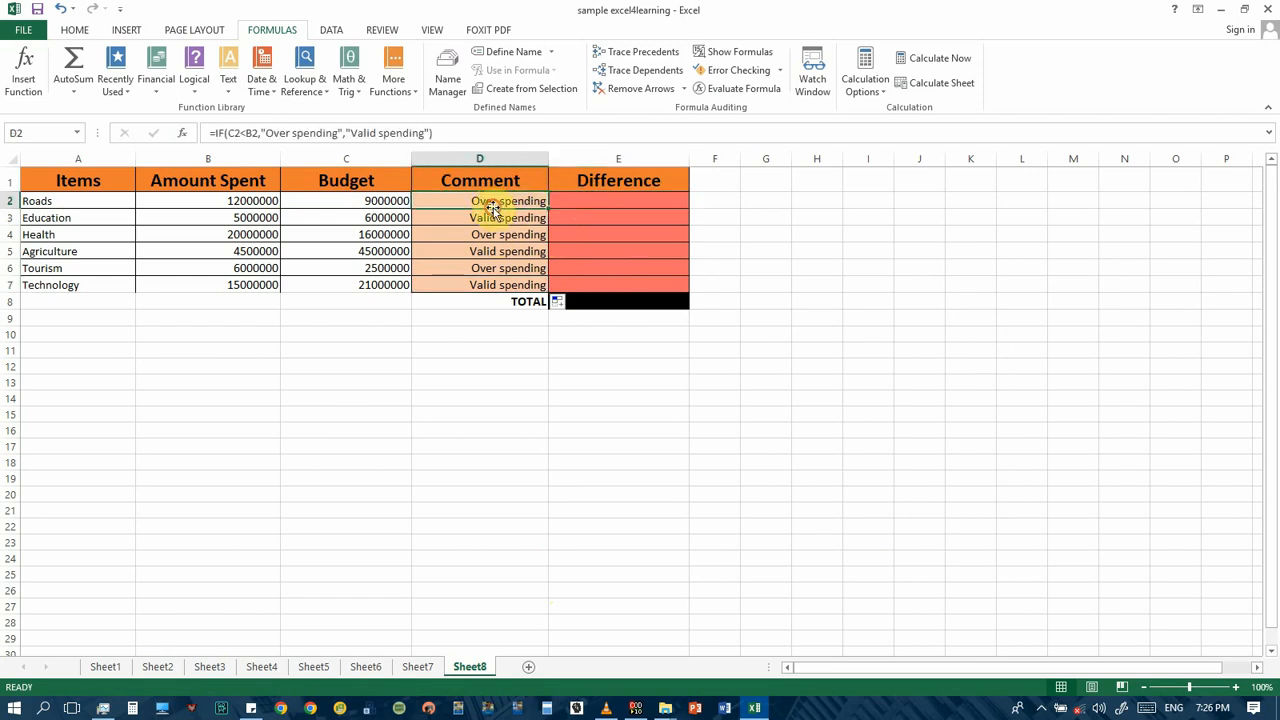
Change the heading in E1 to Excess and look over the empty cells E2 to E7 below it.
{"action": "left_click", "coordinate": [586, 185]}
{"action": "left_click", "coordinate": [587, 201]}
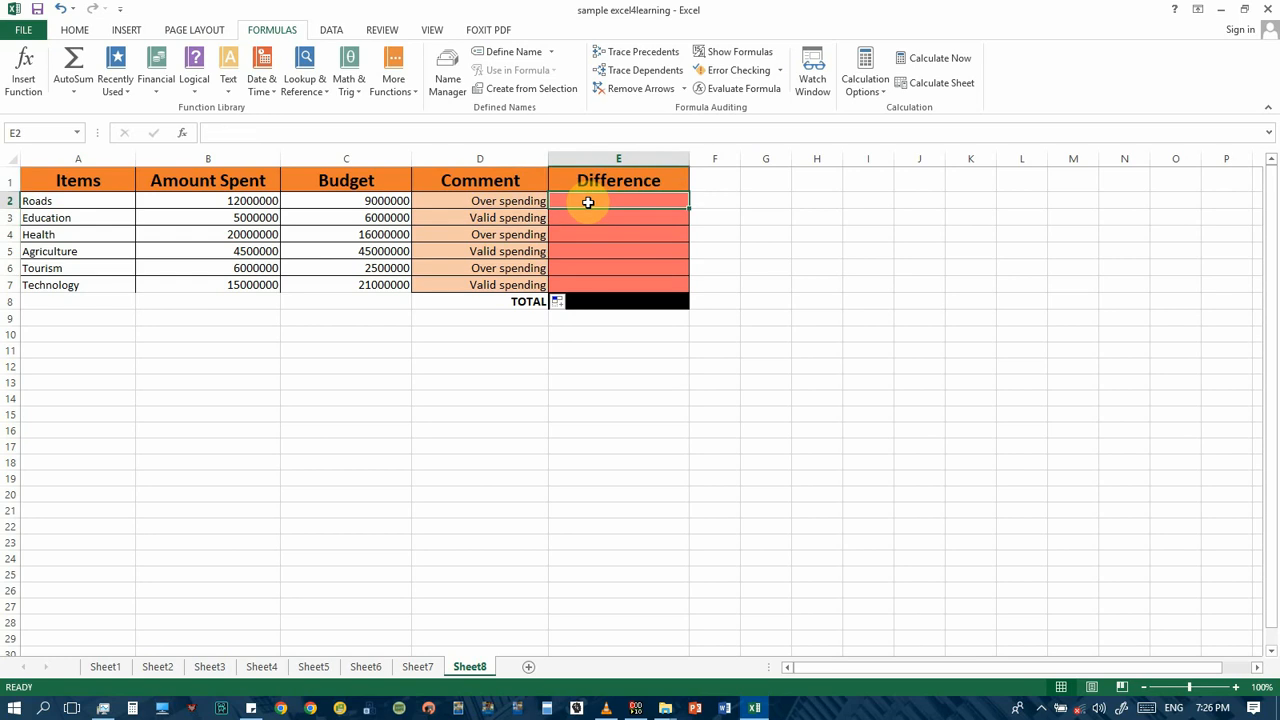
{"action": "left_click", "coordinate": [614, 181]}
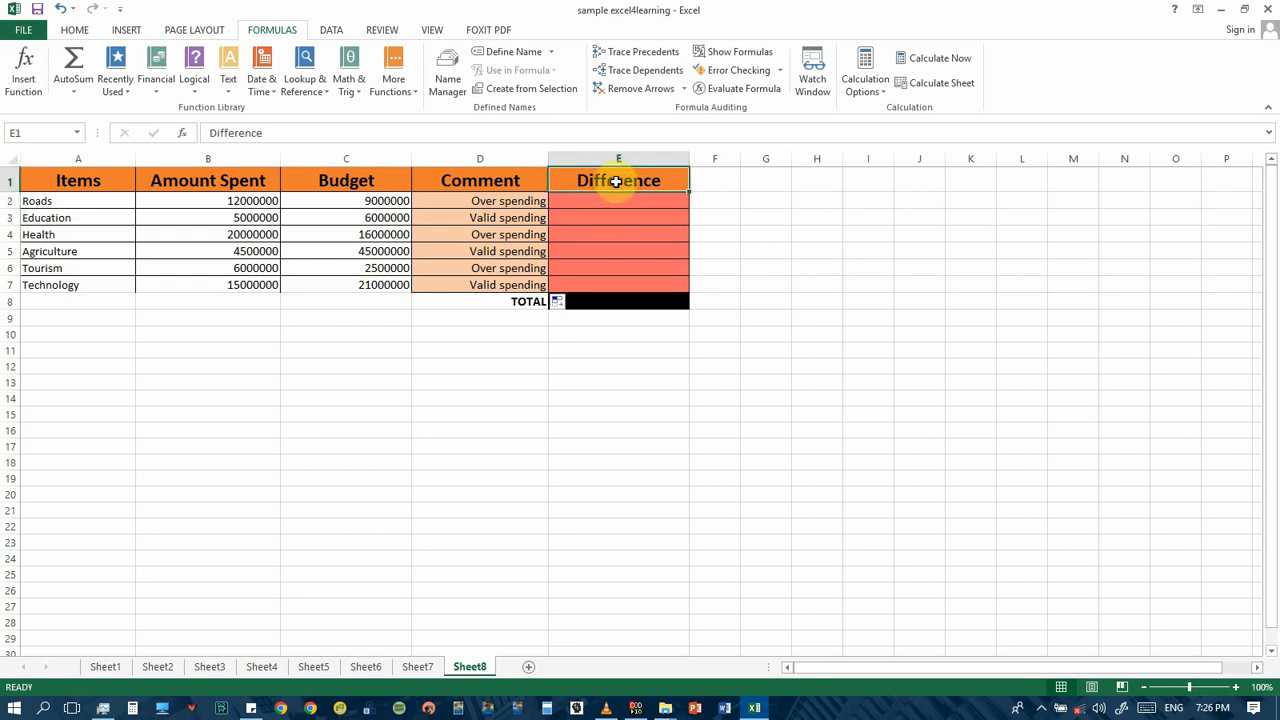
{"action": "type", "text": "Excesss"}
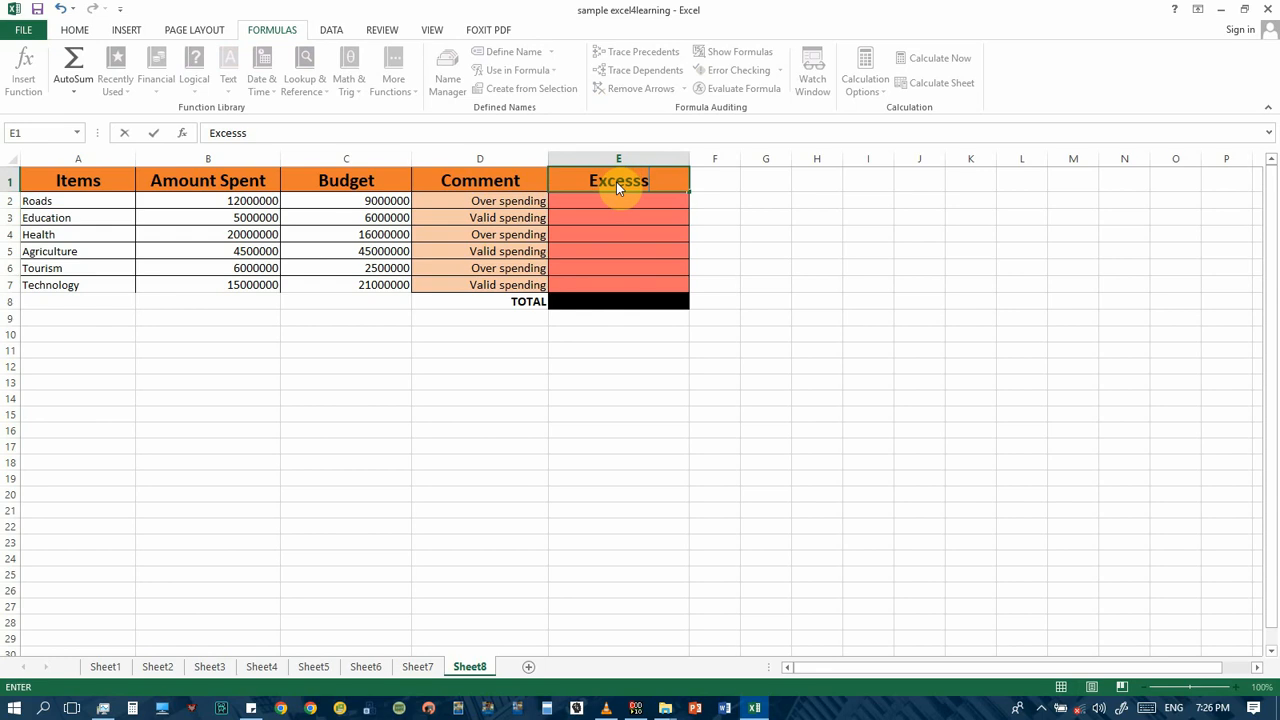
{"action": "key", "text": "BackSpace"}
{"action": "left_click", "coordinate": [619, 205]}
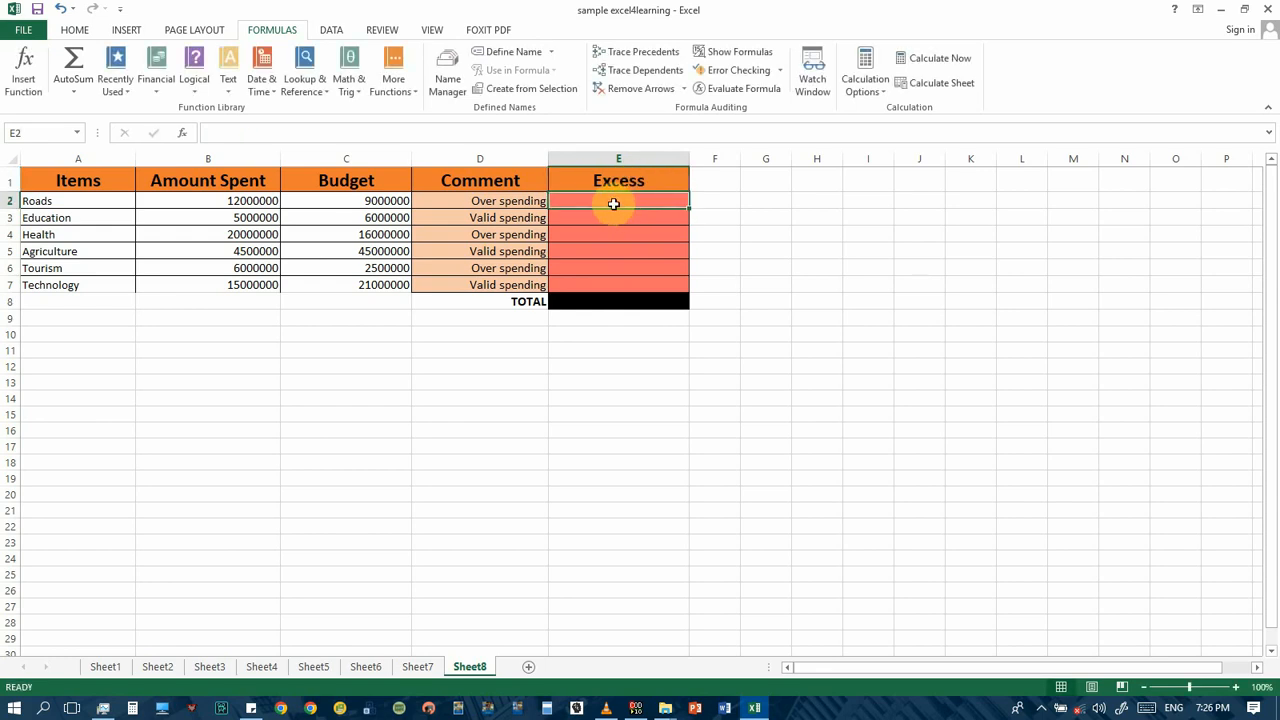
{"action": "left_click", "coordinate": [615, 218]}
{"action": "left_click", "coordinate": [611, 234]}
{"action": "left_click", "coordinate": [619, 263]}
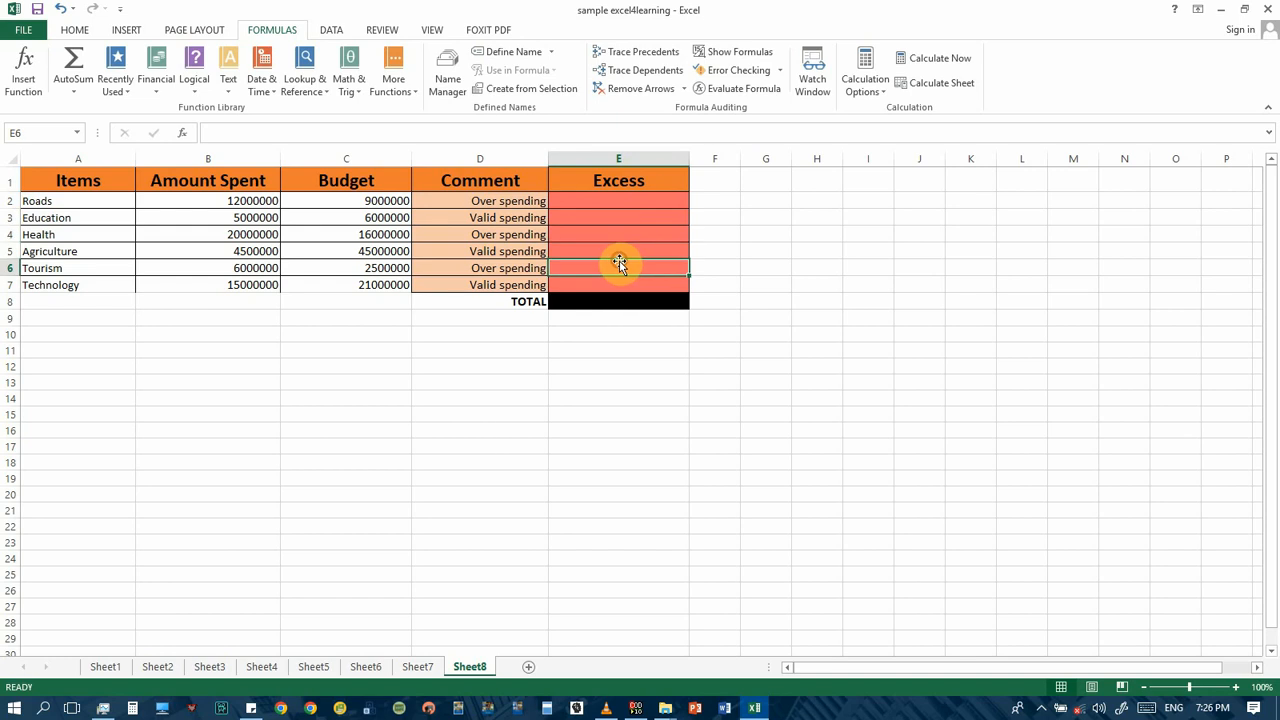
{"action": "left_click", "coordinate": [618, 285]}
{"action": "left_click", "coordinate": [594, 201]}
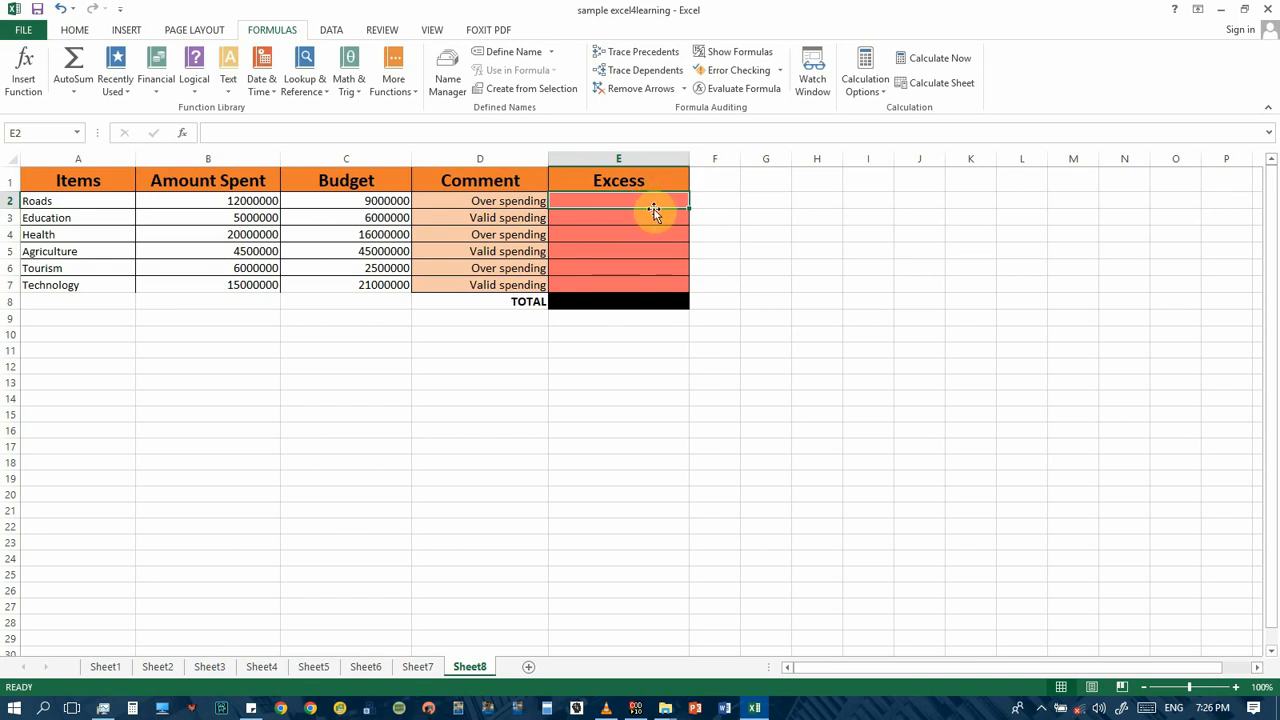
{"action": "left_click", "coordinate": [207, 100]}
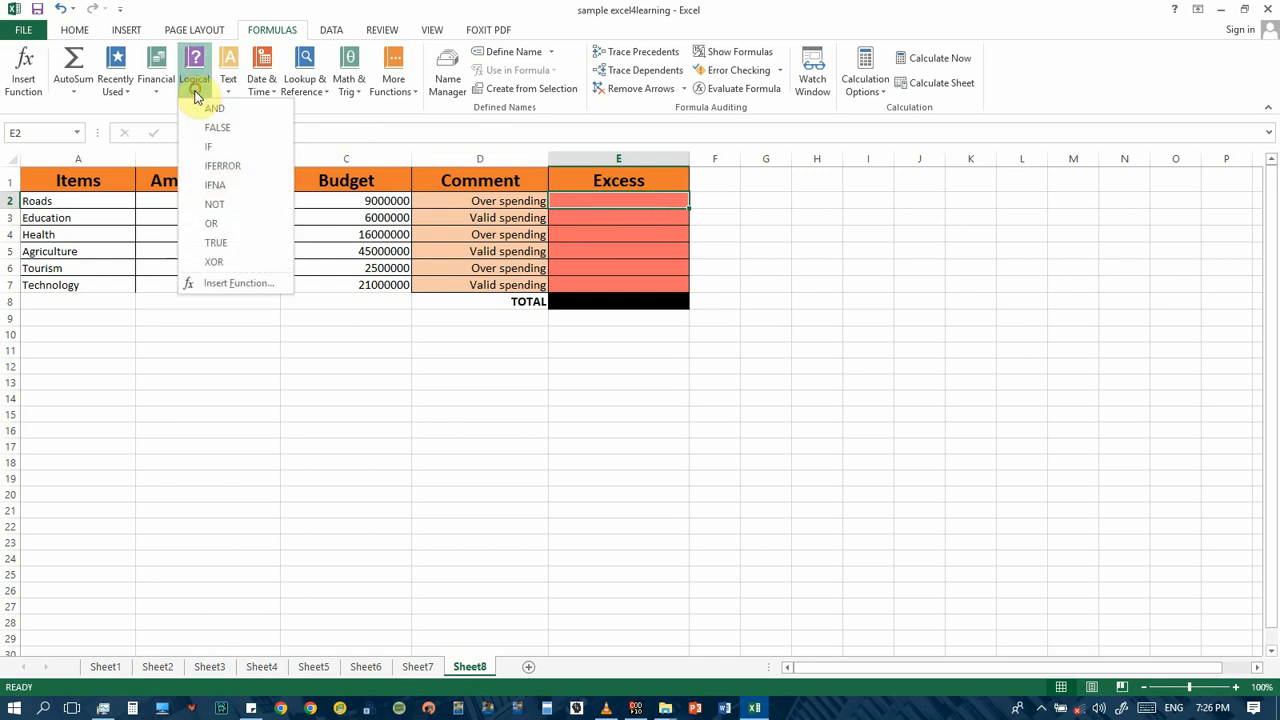
{"action": "left_click", "coordinate": [214, 151]}
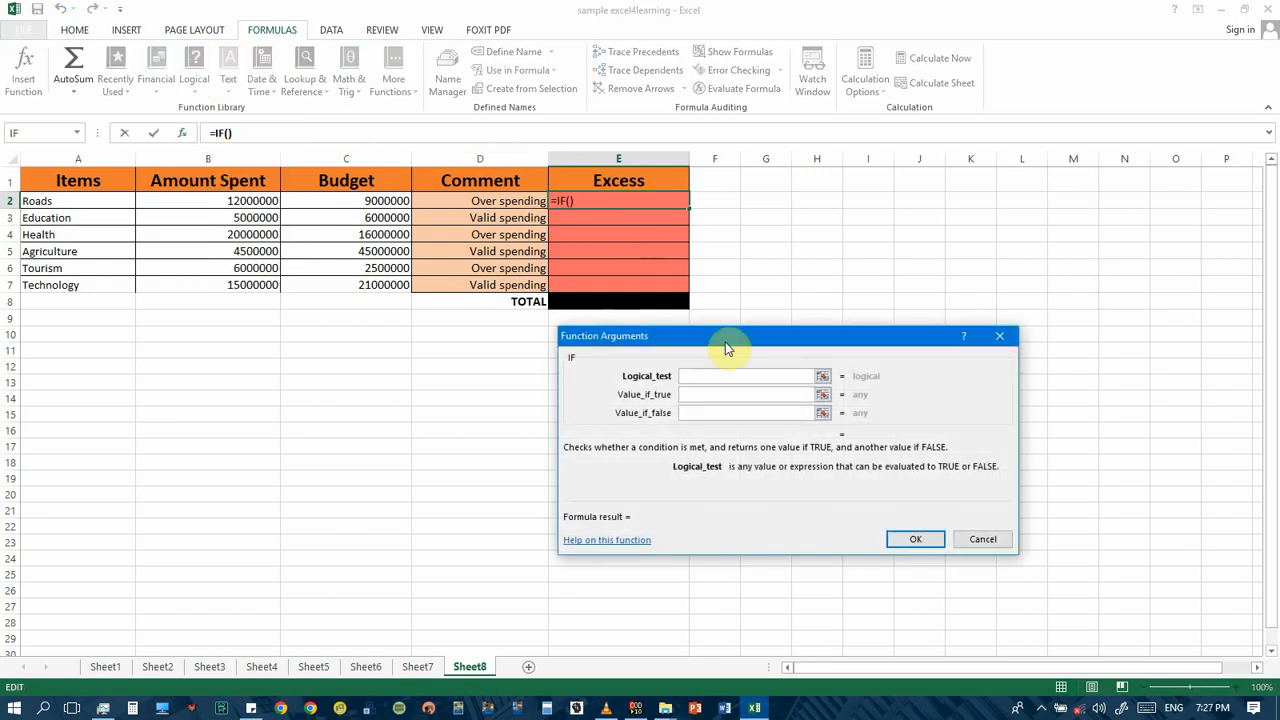
{"action": "left_click", "coordinate": [723, 377]}
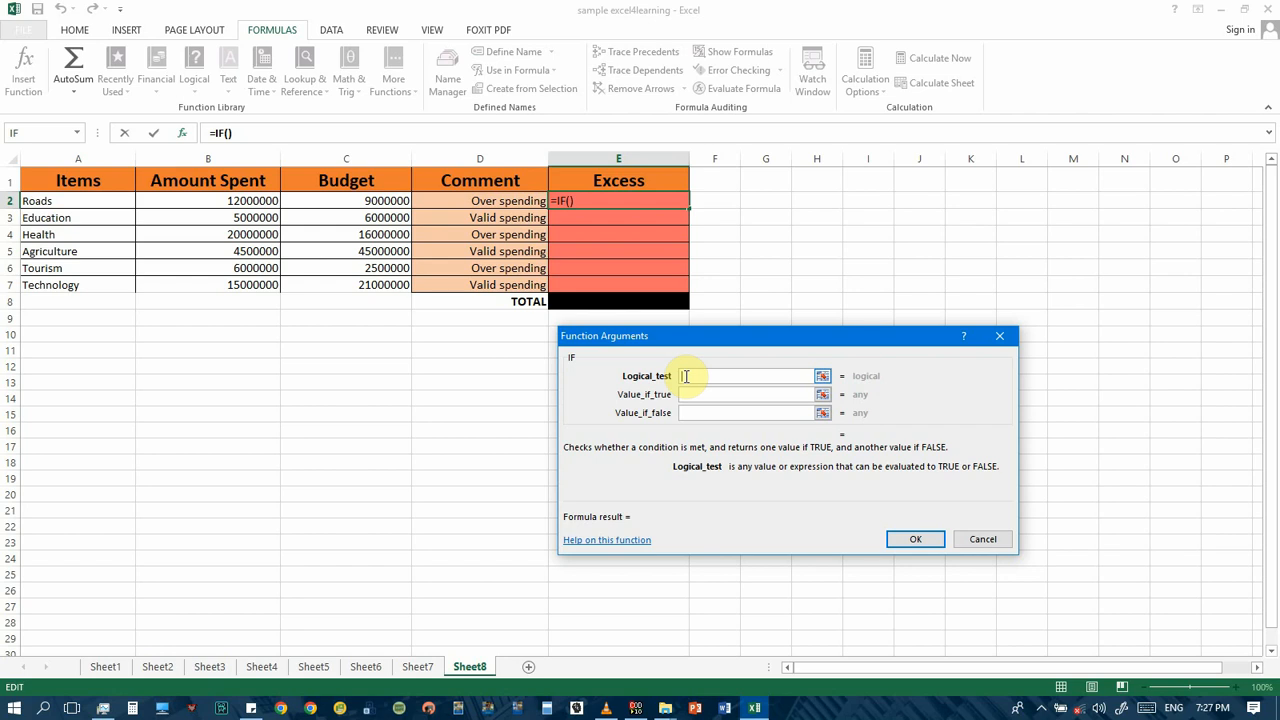
{"action": "left_click", "coordinate": [976, 536]}
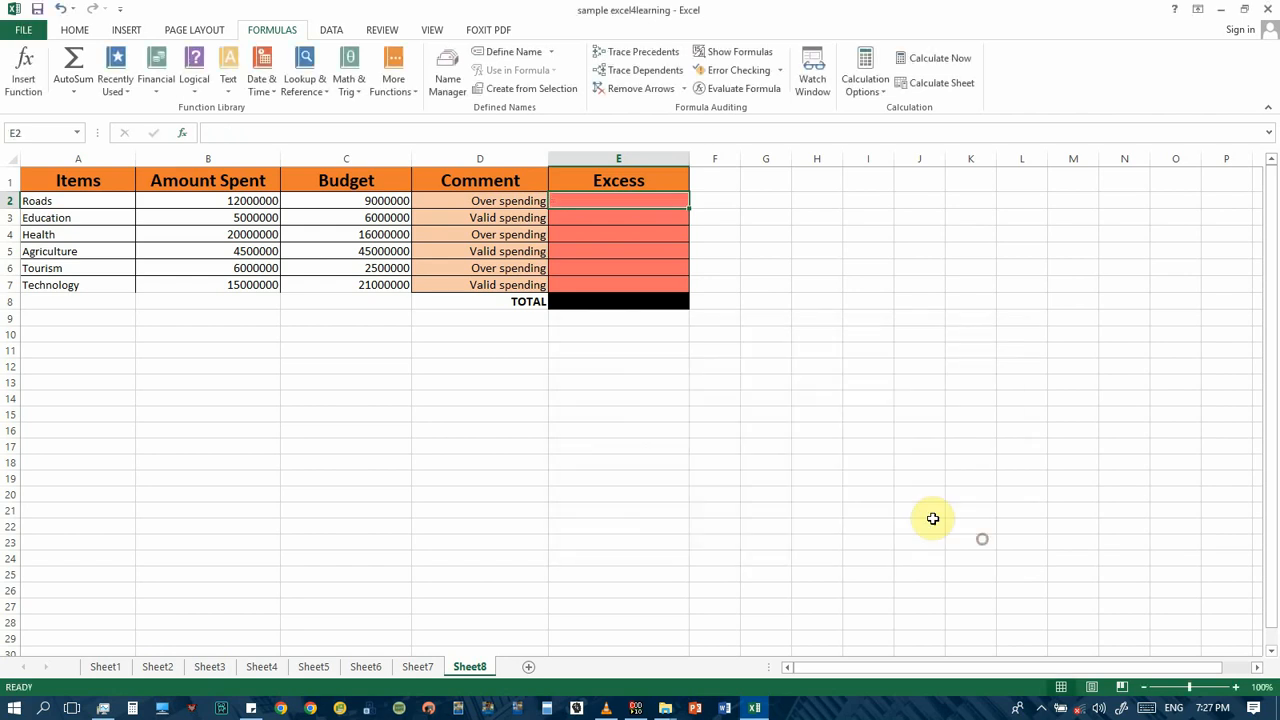
Change the heading in E1 back to Difference.
{"action": "left_click", "coordinate": [625, 180]}
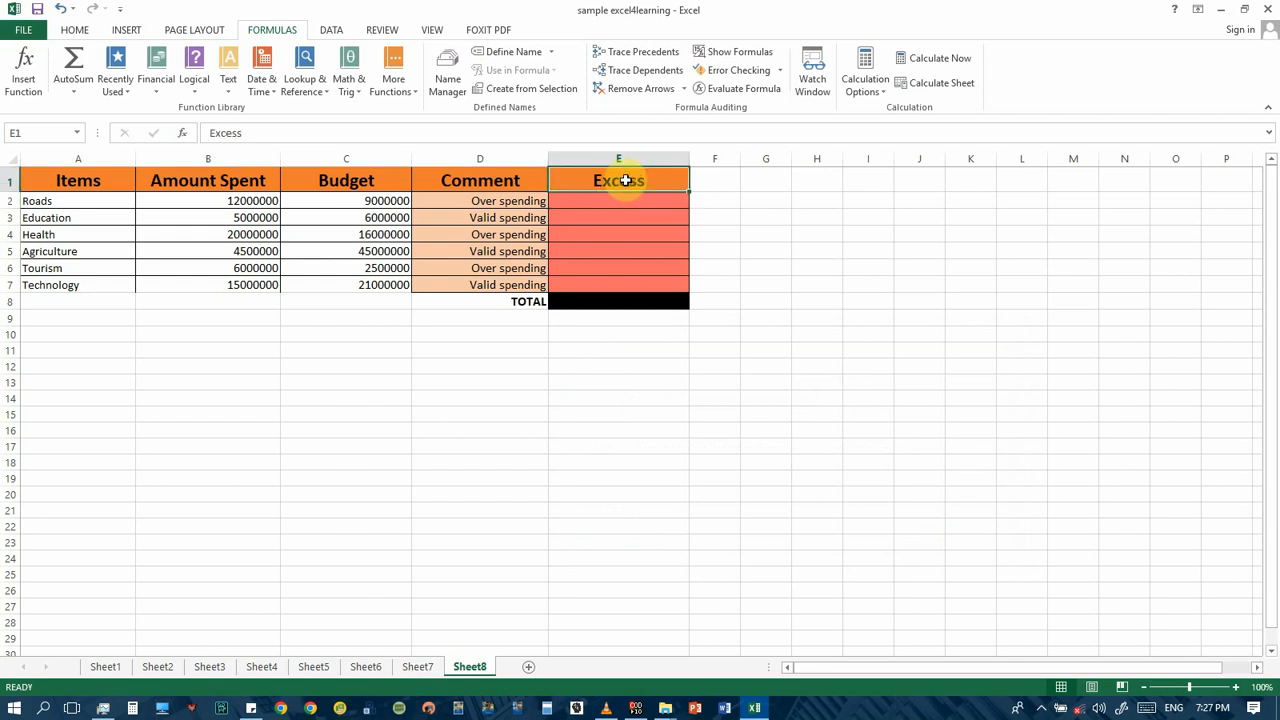
{"action": "type", "text": "Differ"}
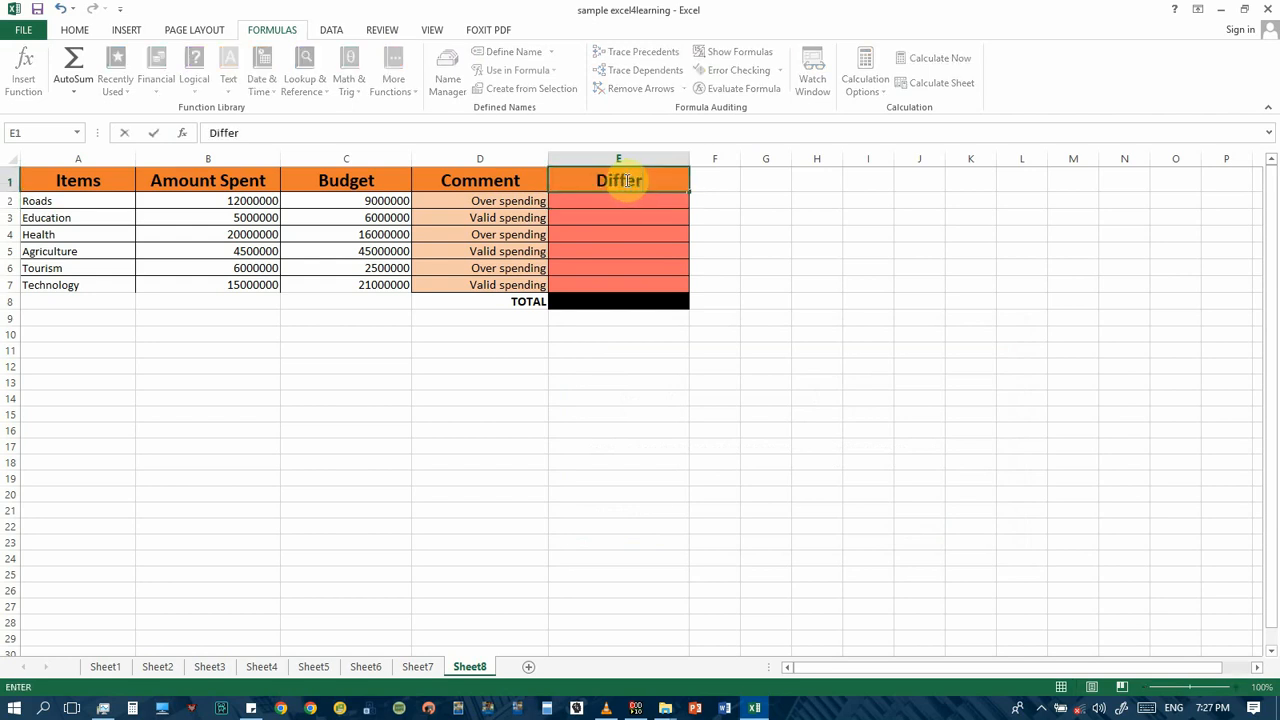
{"action": "type", "text": "ence"}
{"action": "left_click", "coordinate": [623, 200]}
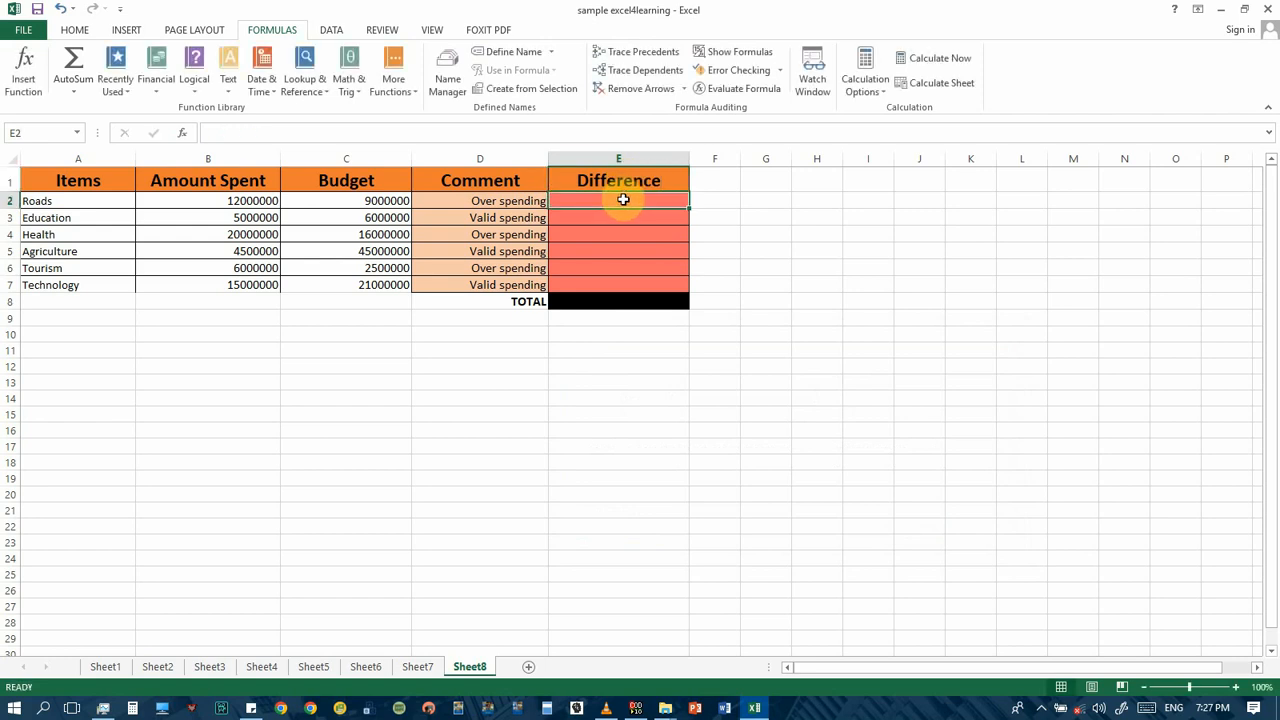
Enter the formula =c2-b2 in E2 to subtract the amount spent from the budget for Roads.
{"action": "type", "text": "="}
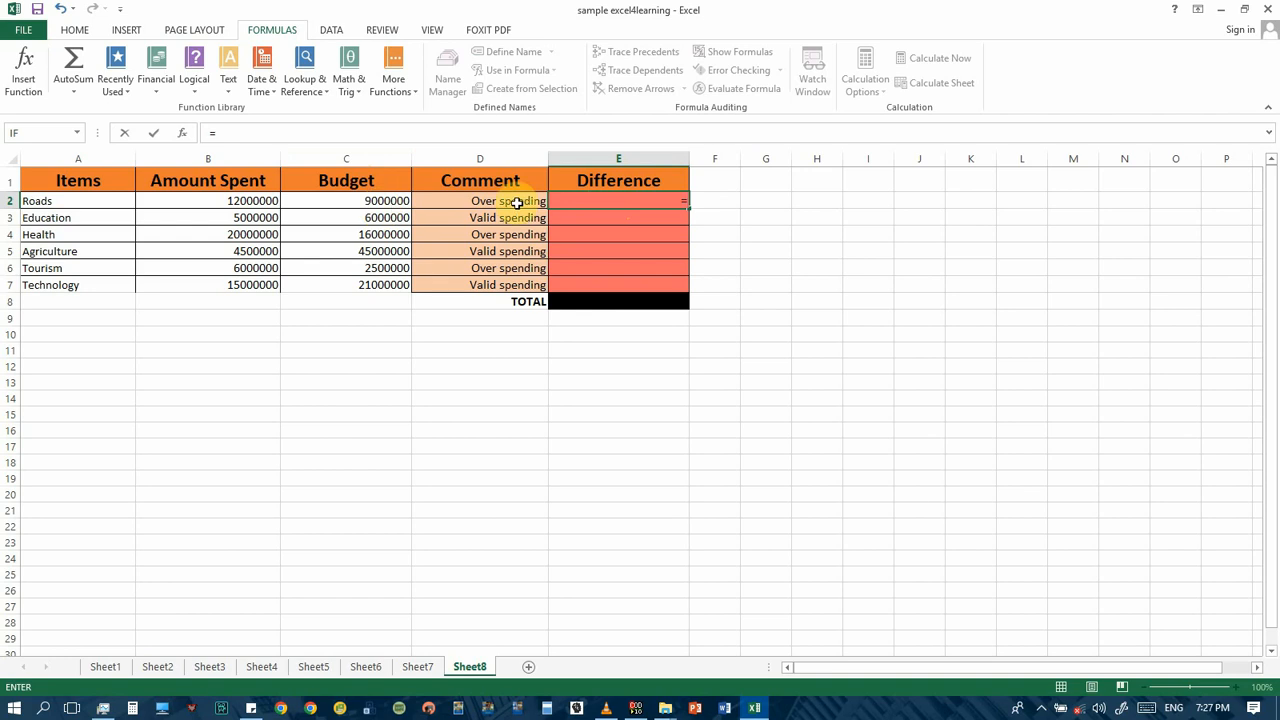
{"action": "type", "text": "c2-"}
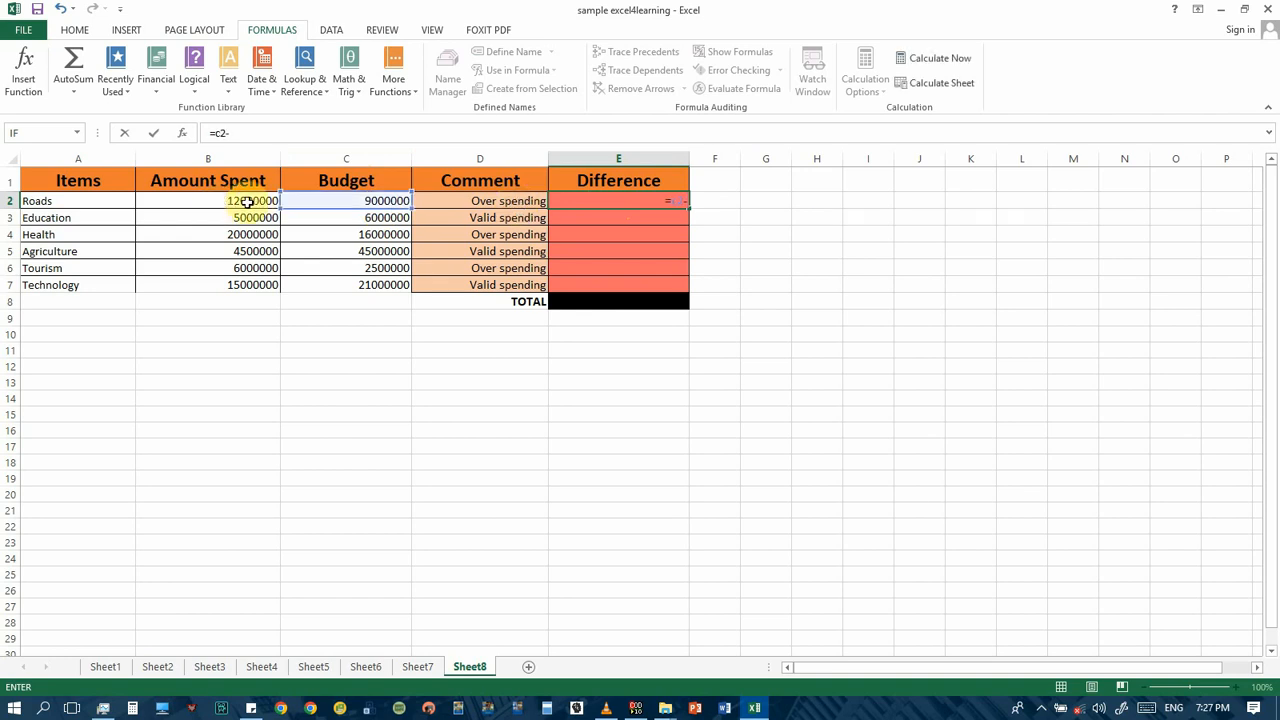
{"action": "left_click", "coordinate": [246, 201]}
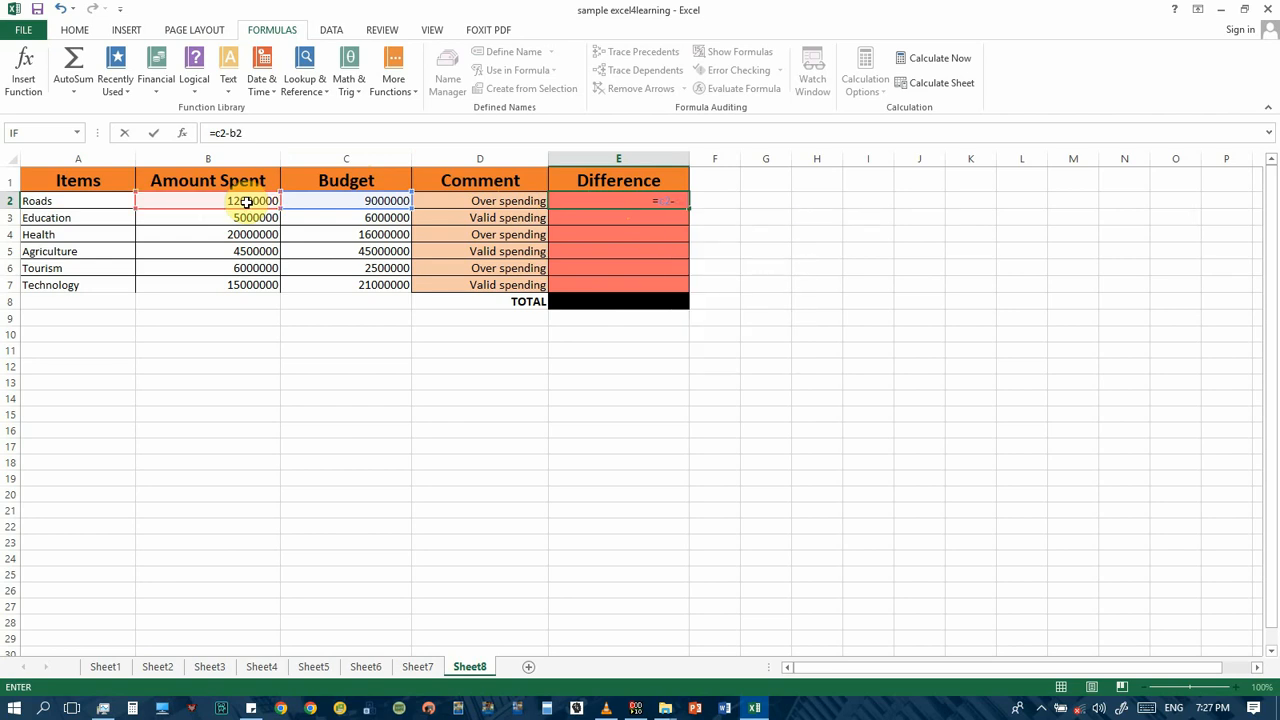
{"action": "key", "text": "Return"}
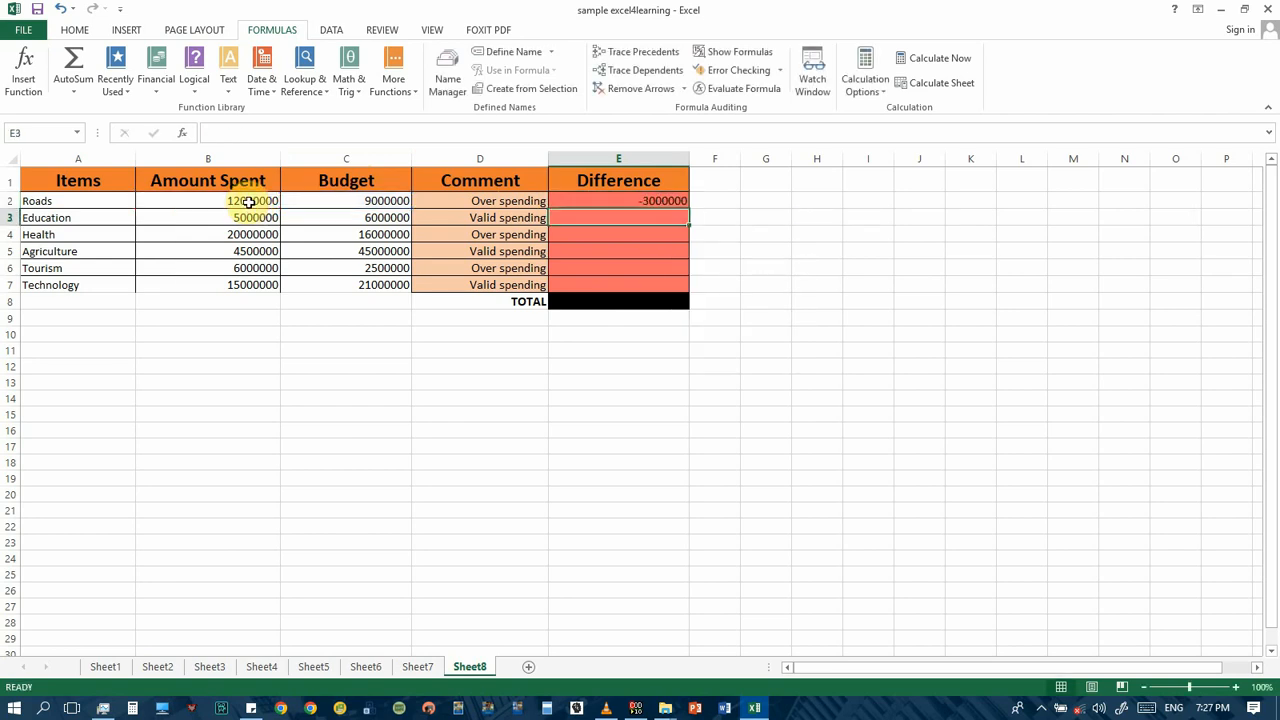
Fill the E2 subtraction formula down the Difference column to E7 and check the formulas in E2, E3, E4 and E7.
{"action": "left_click", "coordinate": [678, 204]}
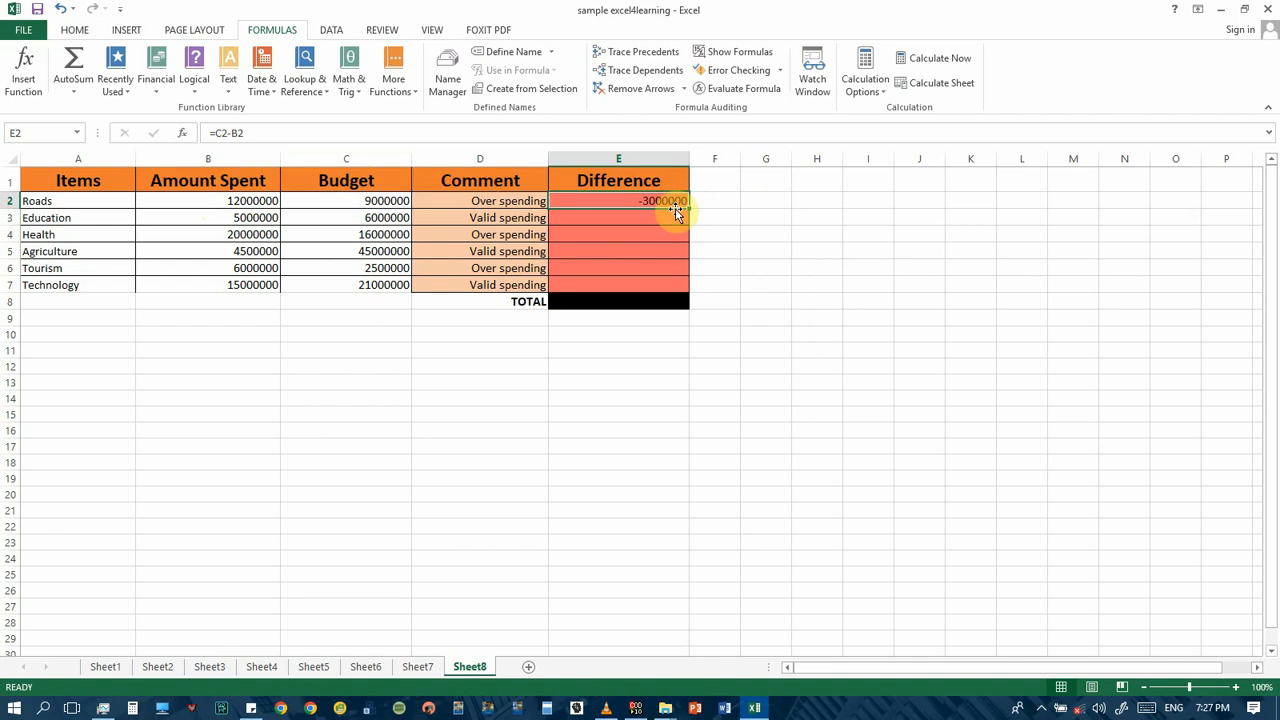
{"action": "left_click_drag", "start_coordinate": [688, 207], "coordinate": [686, 286]}
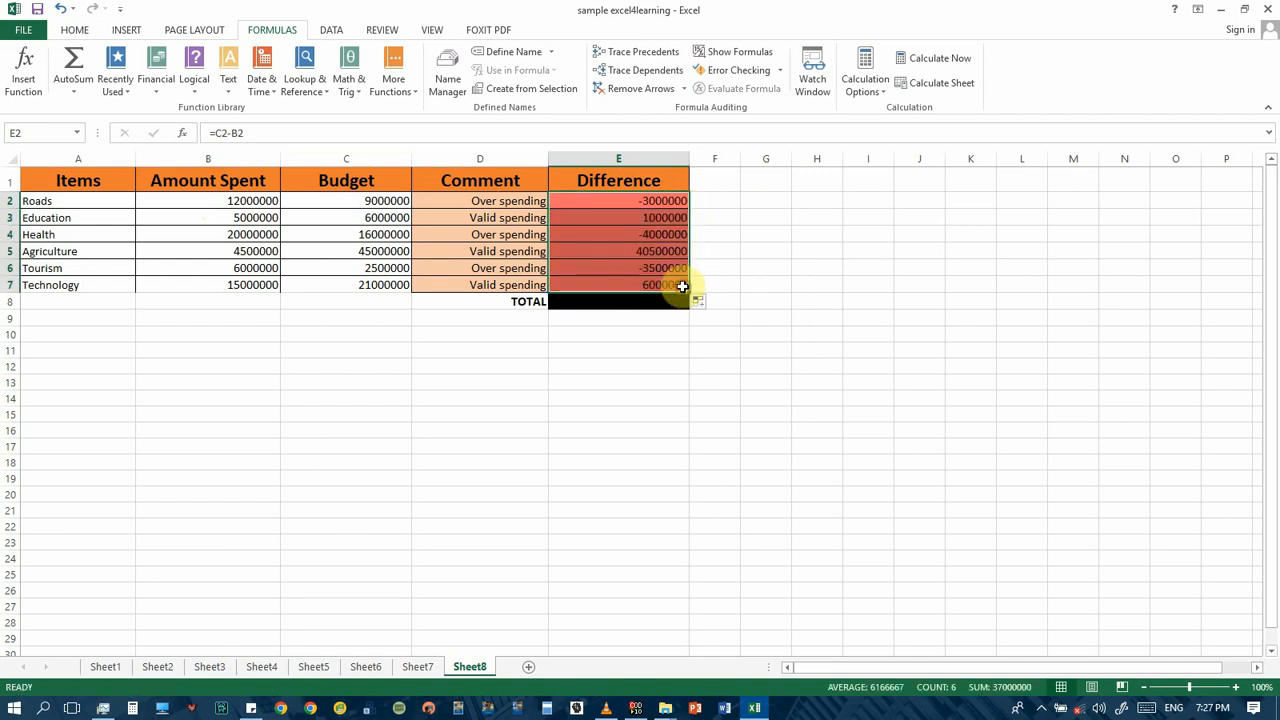
{"action": "left_click", "coordinate": [655, 204]}
{"action": "left_click", "coordinate": [656, 218]}
{"action": "left_click", "coordinate": [657, 236]}
{"action": "left_click", "coordinate": [661, 283]}
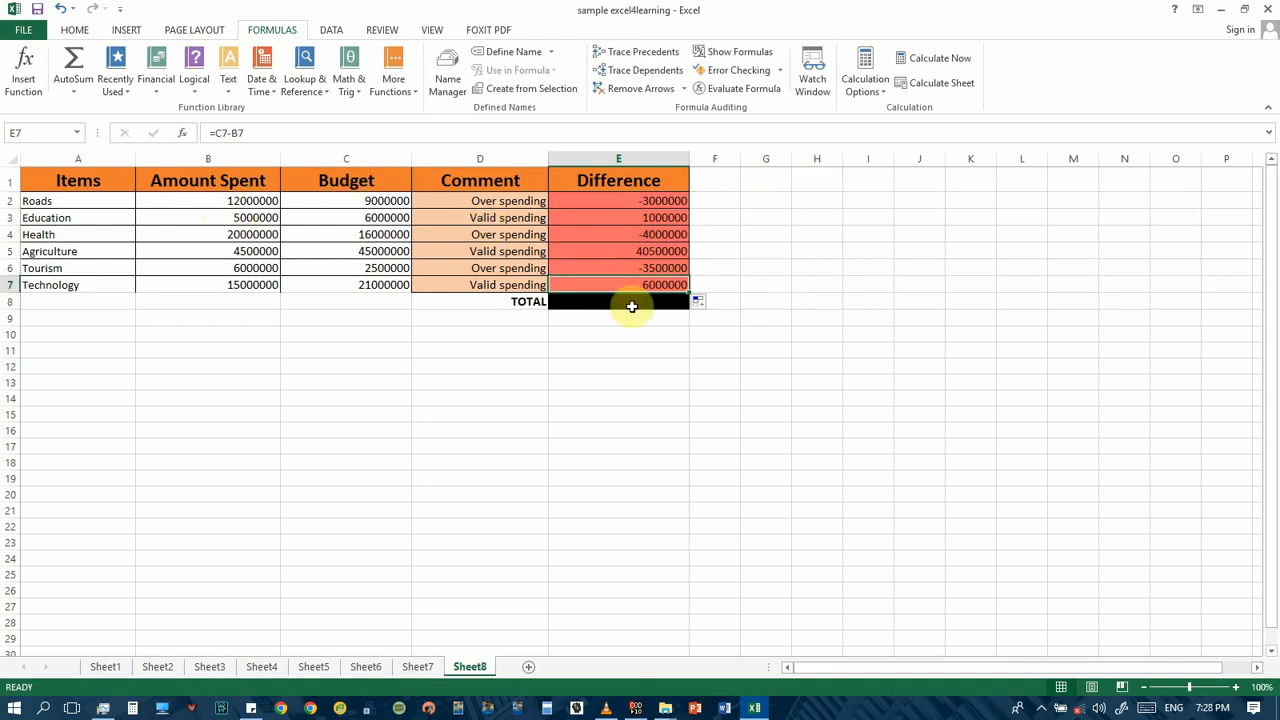
{"action": "left_click", "coordinate": [624, 203]}
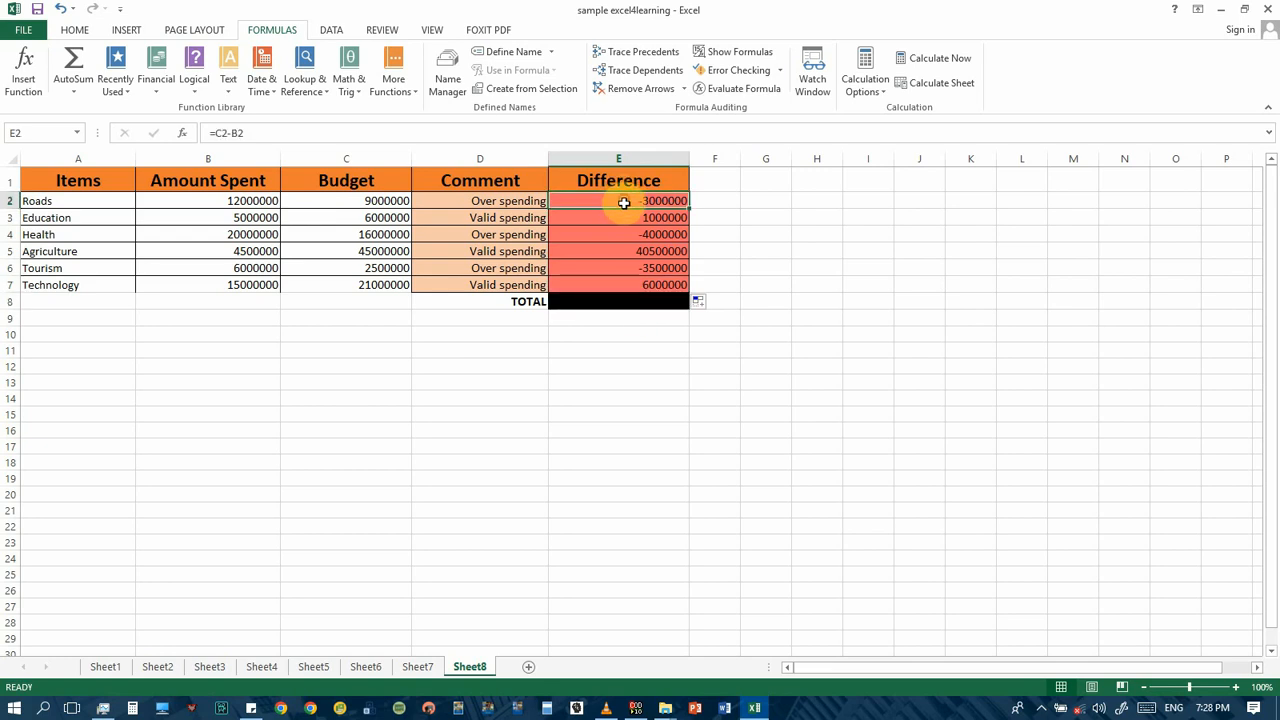
Total the Difference column in E8 with the formula =sum(E2:E7) and check the entered formula.
{"action": "left_click", "coordinate": [633, 301]}
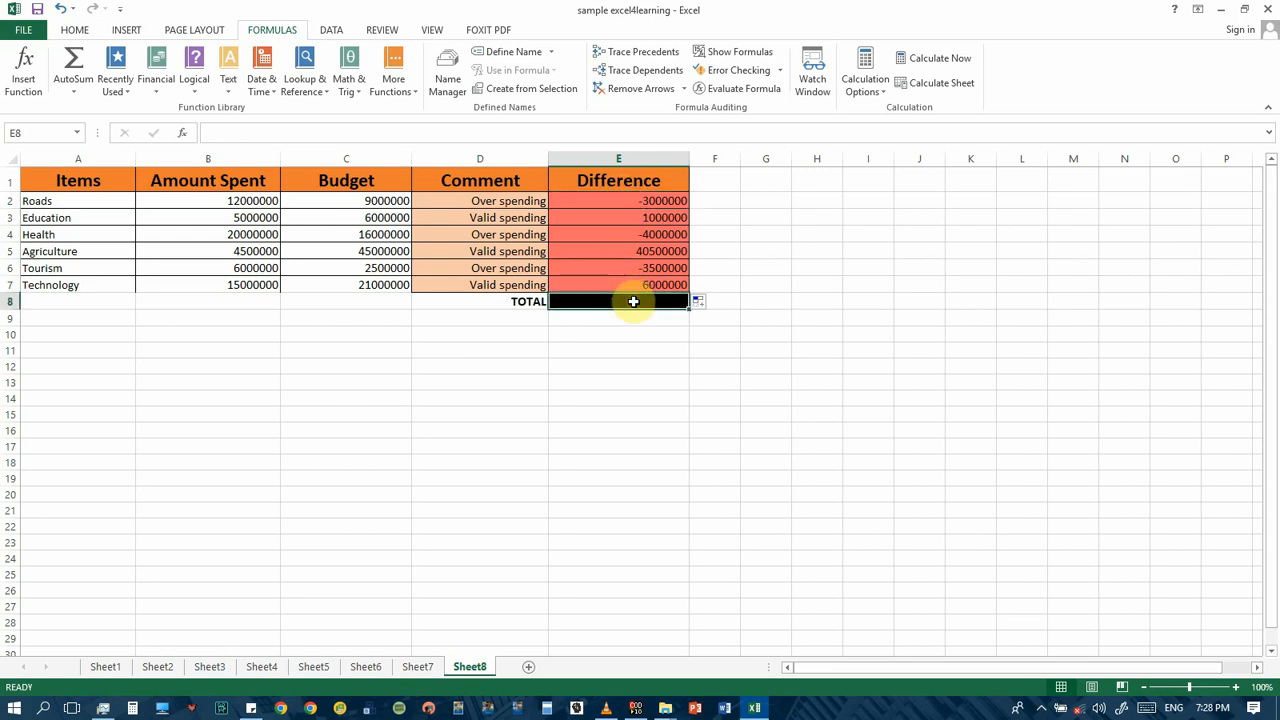
{"action": "type", "text": "="}
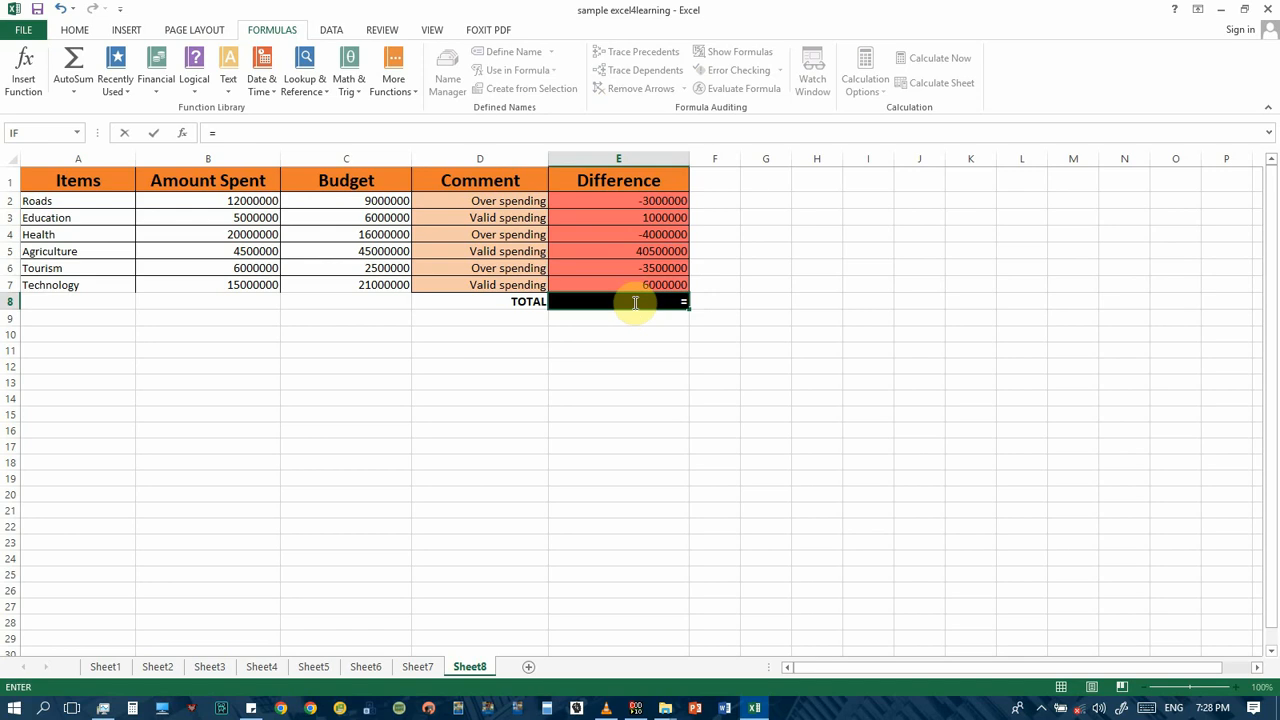
{"action": "type", "text": "sum"}
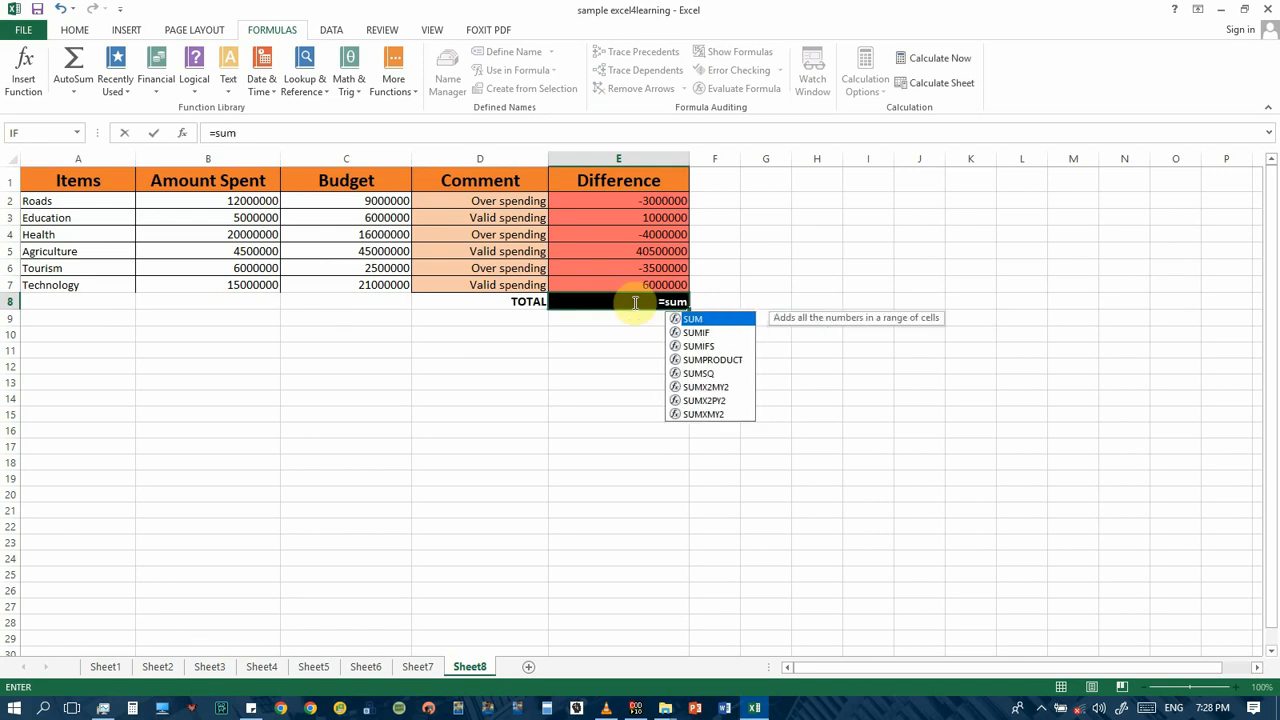
{"action": "type", "text": "("}
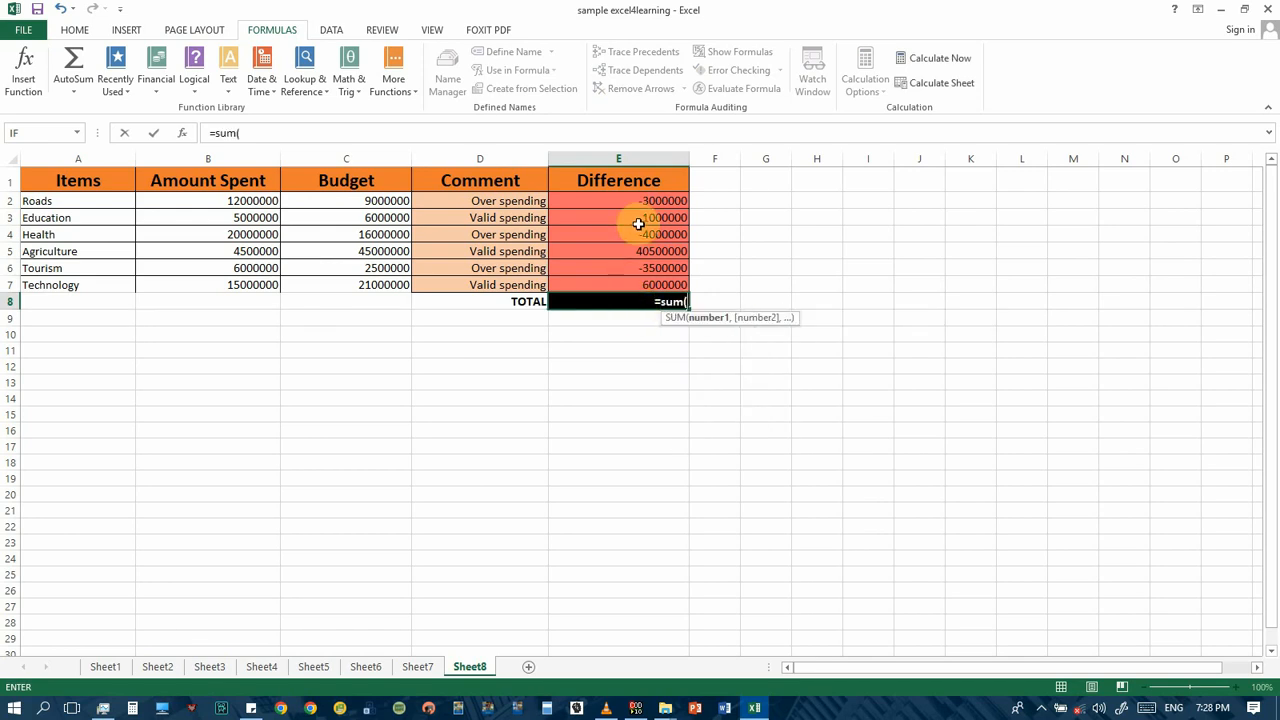
{"action": "left_click_drag", "start_coordinate": [644, 200], "coordinate": [648, 281]}
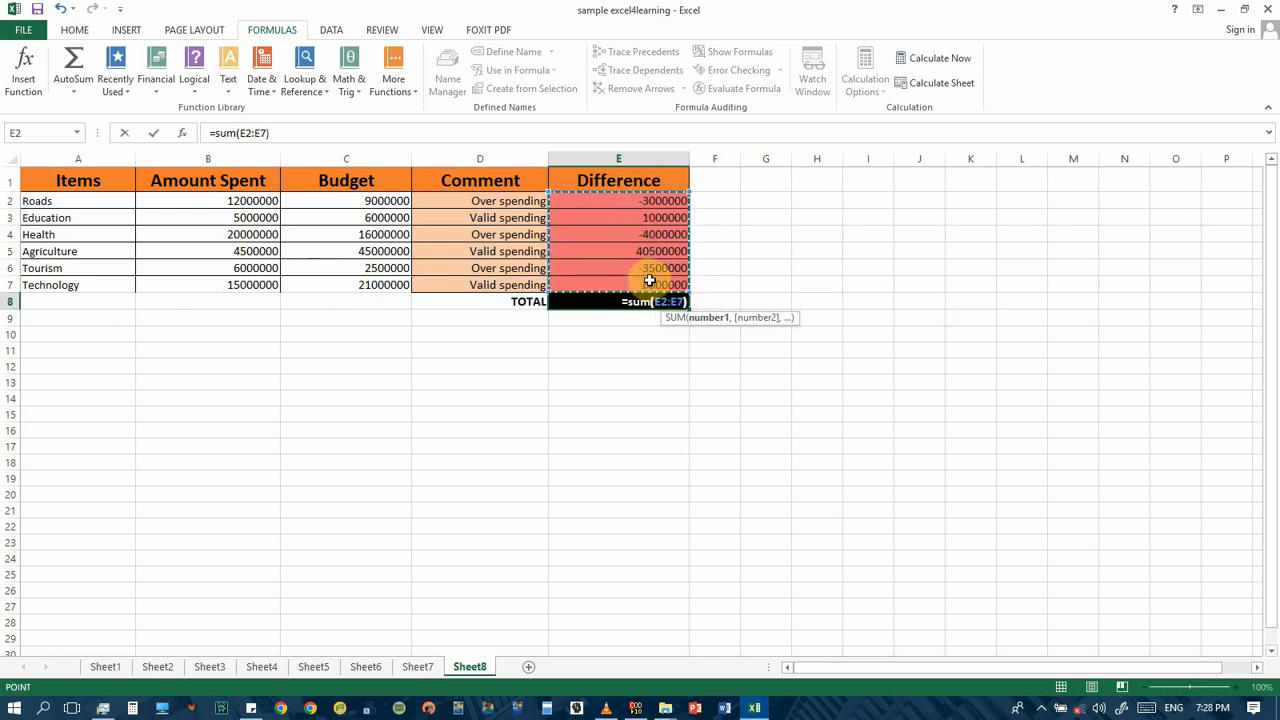
{"action": "type", "text": ")"}
{"action": "key", "text": "Return"}
{"action": "left_click", "coordinate": [666, 305]}
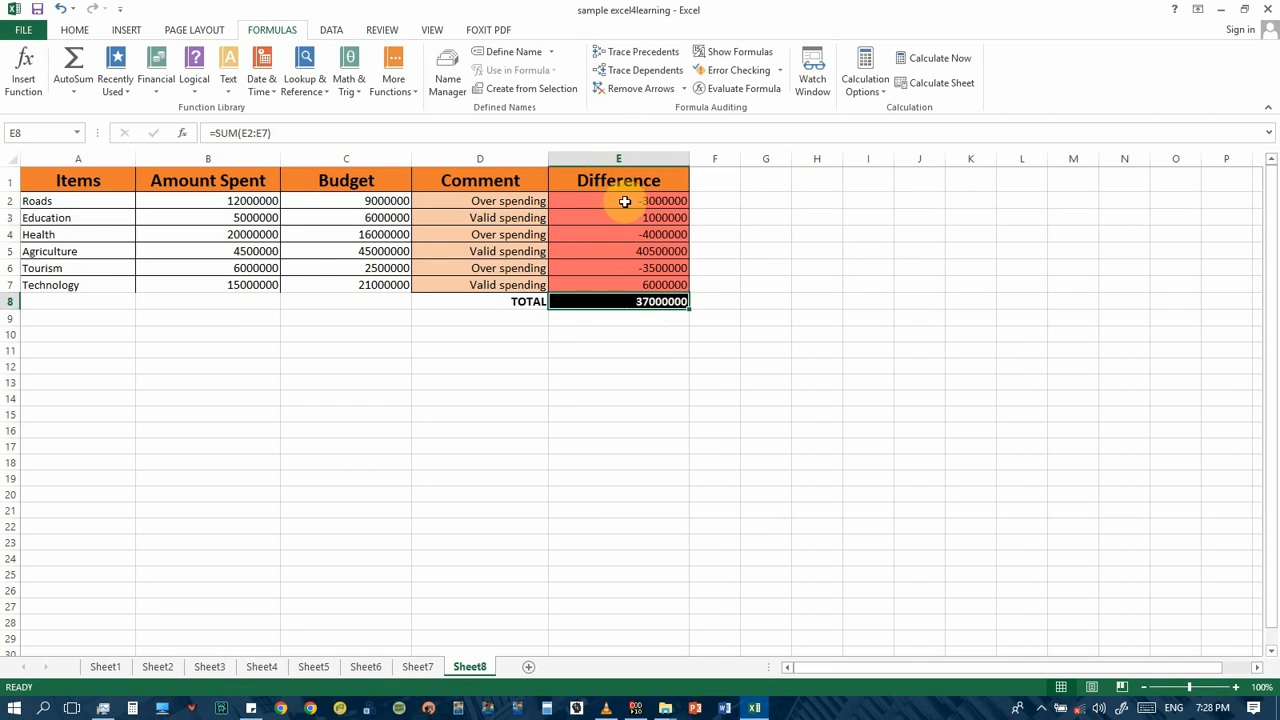
Clear the subtraction formulas from E2:E7, keeping the total formula in E8.
{"action": "left_click_drag", "start_coordinate": [625, 202], "coordinate": [638, 276]}
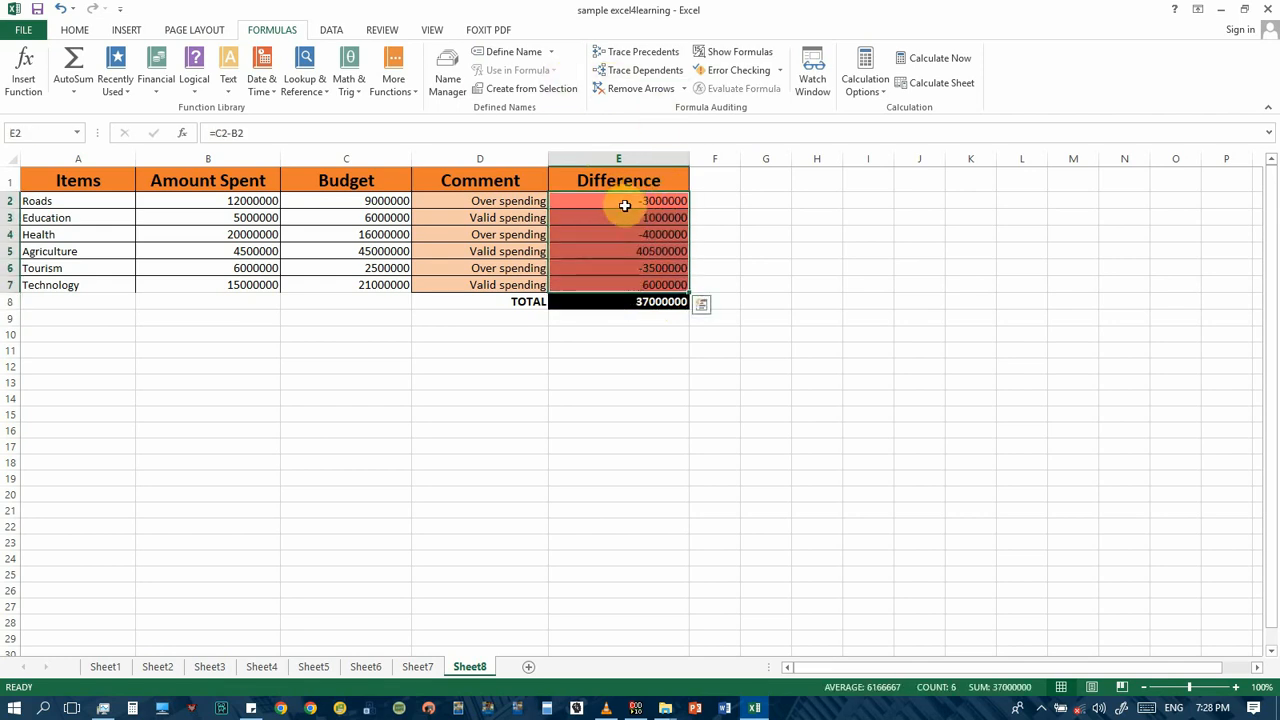
{"action": "left_click_drag", "start_coordinate": [624, 205], "coordinate": [642, 280]}
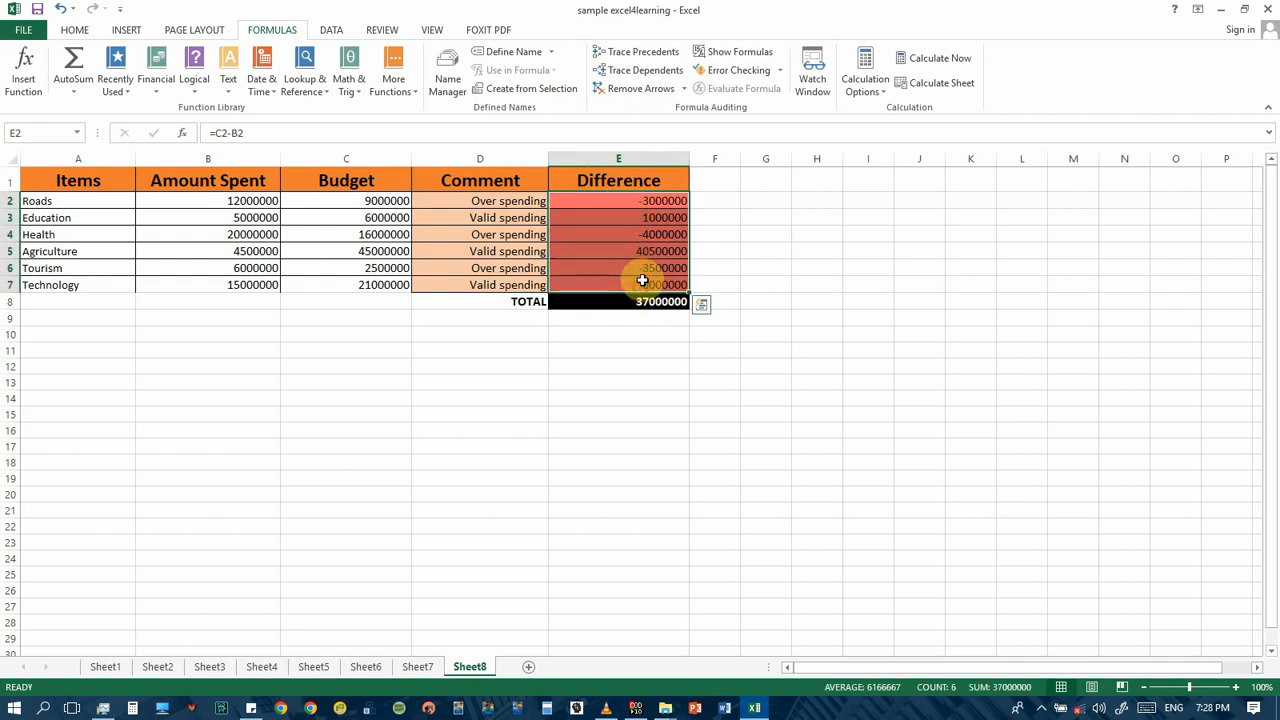
{"action": "key", "text": "Delete"}
{"action": "left_click", "coordinate": [646, 200]}
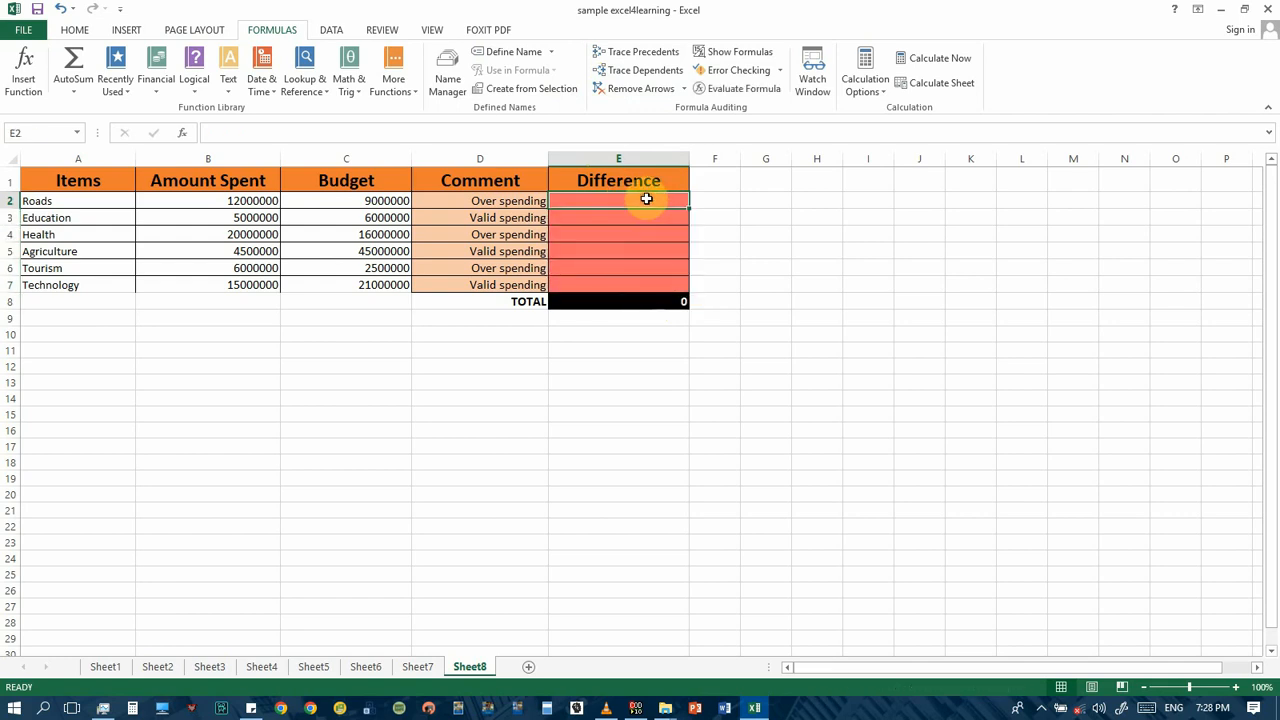
Replace the Difference heading in E1 with Excess.
{"action": "left_click", "coordinate": [644, 184]}
{"action": "type", "text": "Excess"}
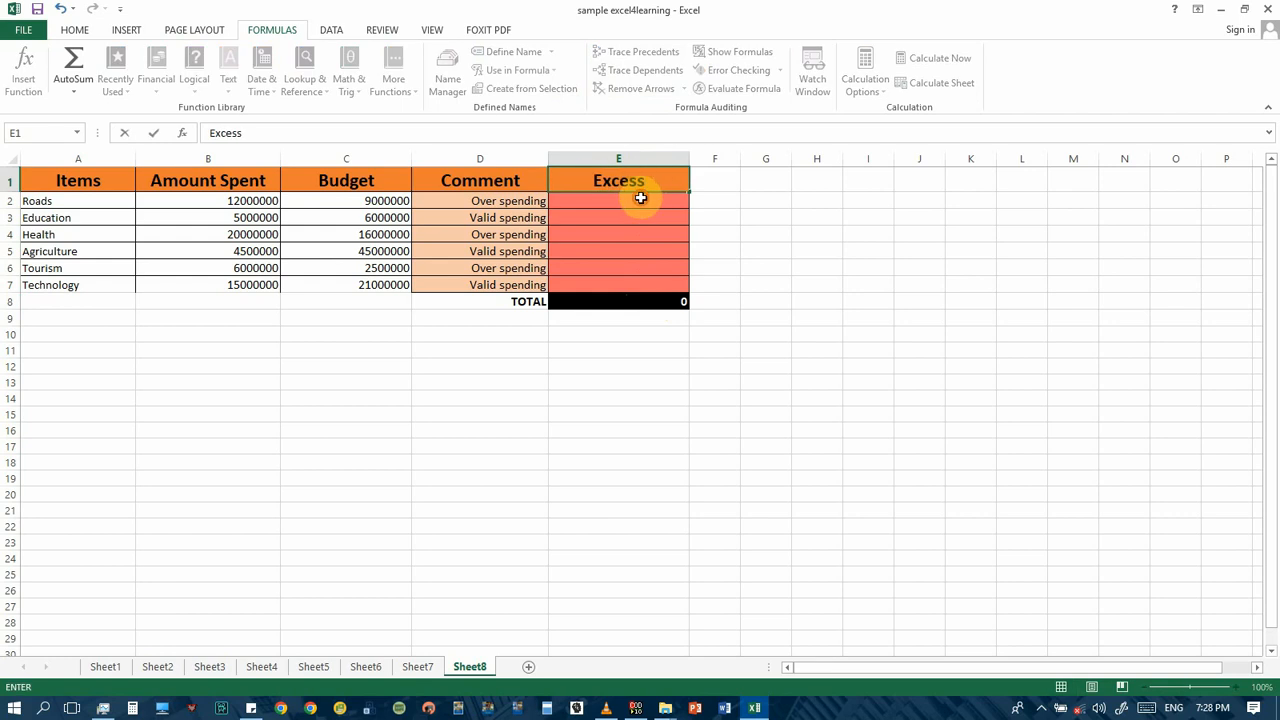
{"action": "left_click", "coordinate": [641, 198]}
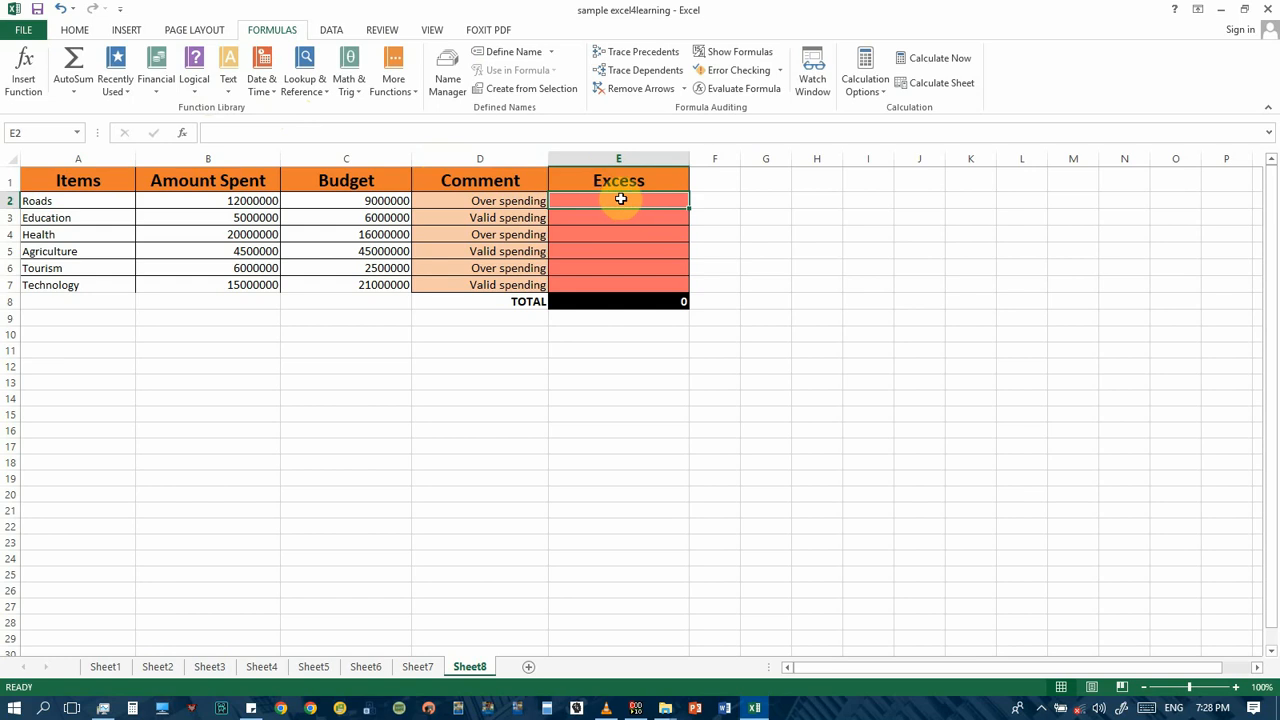
Start an IF function in E2 of the Excess column with the logical test c2<b2.
{"action": "type", "text": "="}
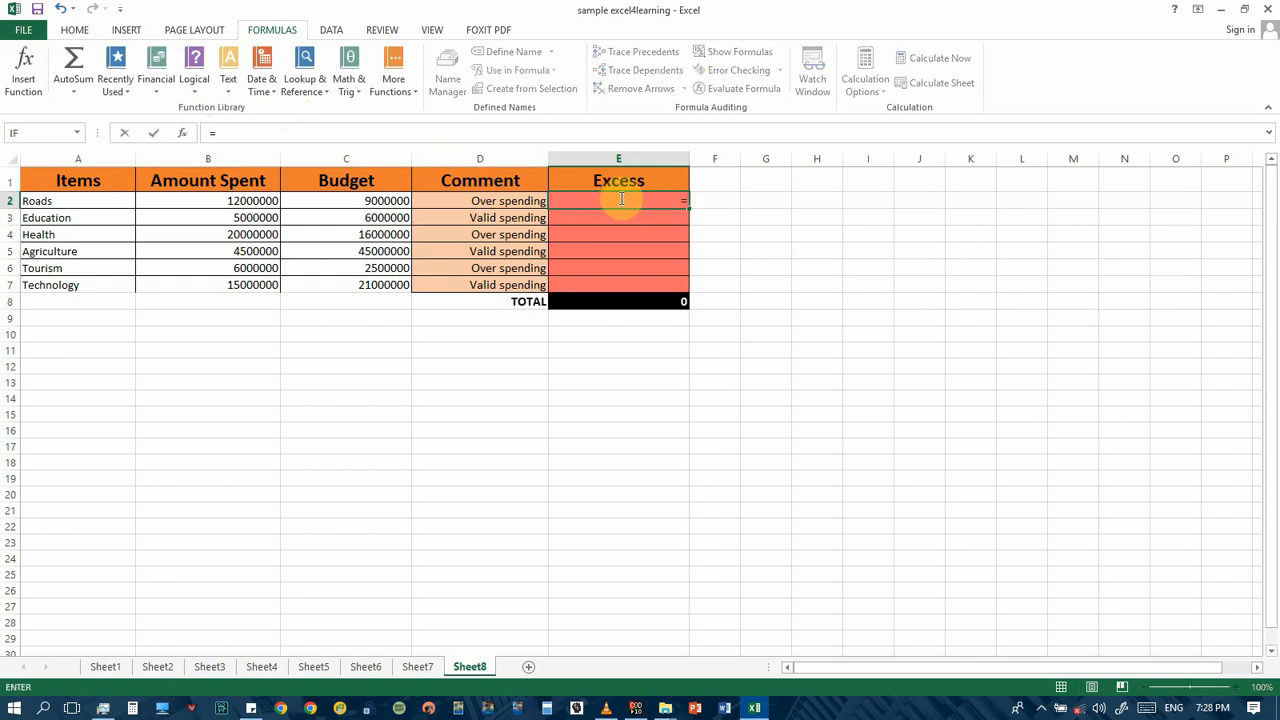
{"action": "left_click", "coordinate": [194, 82]}
{"action": "left_click", "coordinate": [220, 146]}
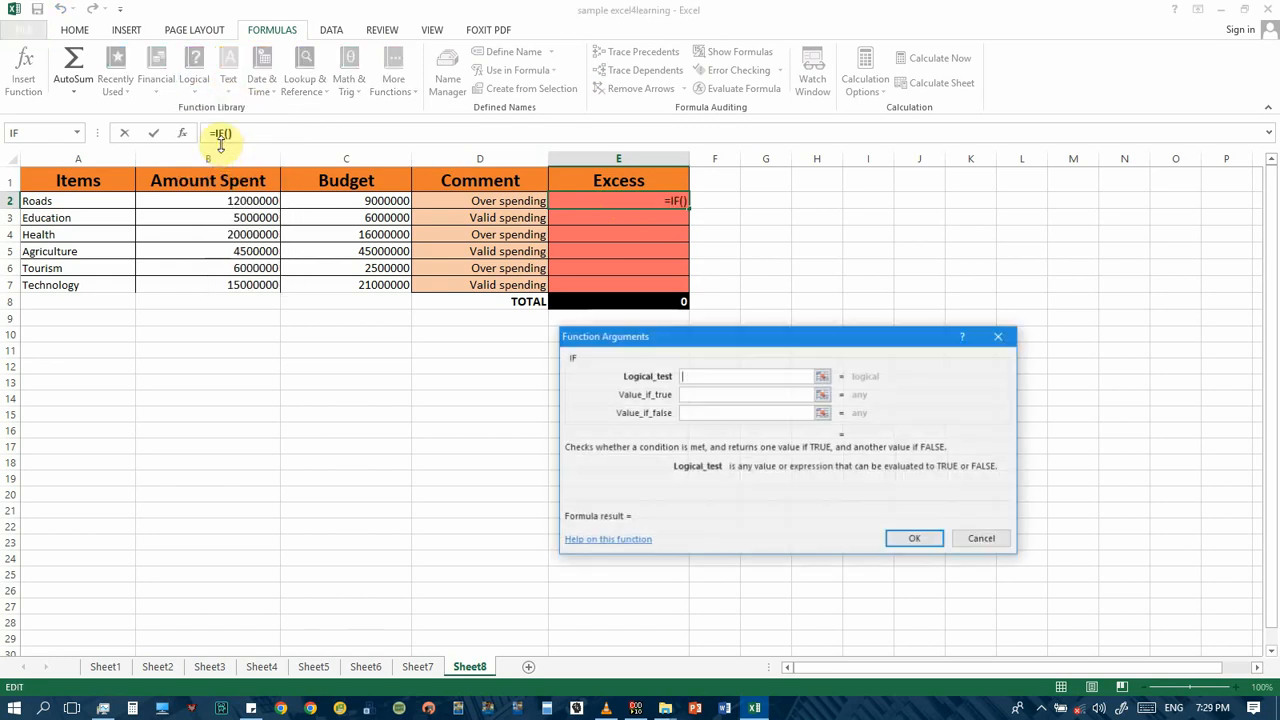
{"action": "left_click", "coordinate": [773, 376]}
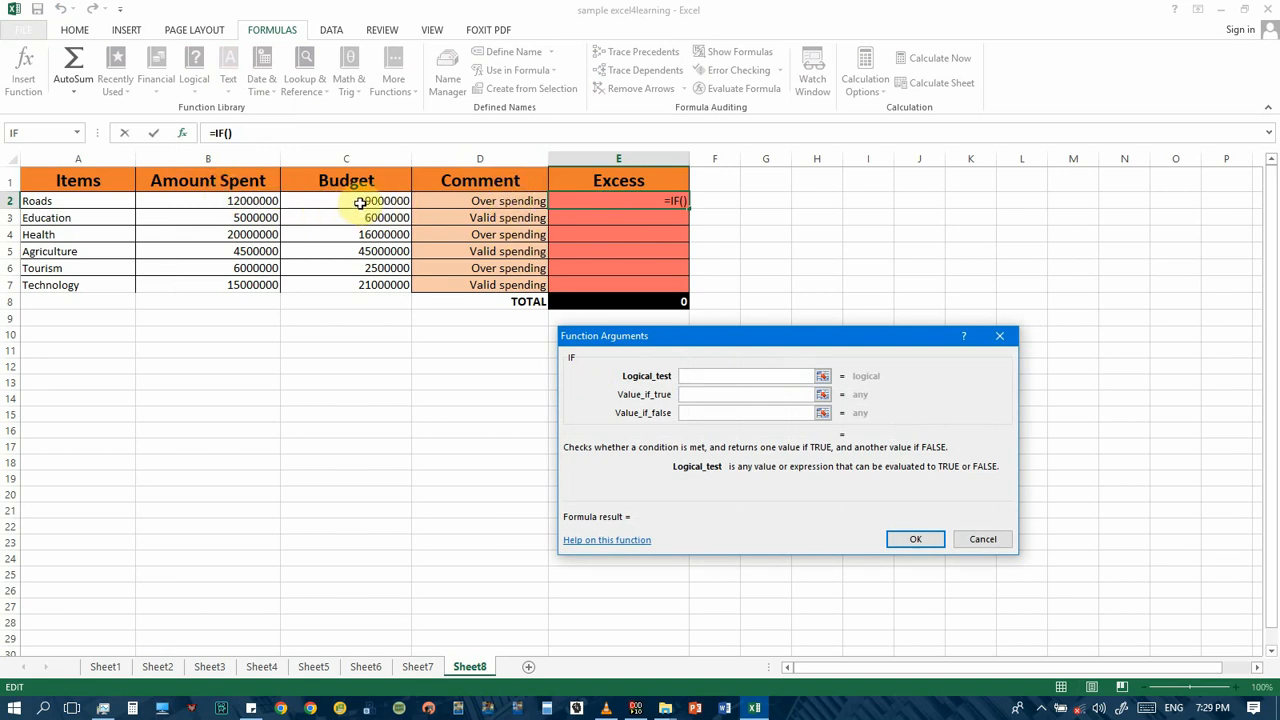
{"action": "left_click", "coordinate": [758, 376]}
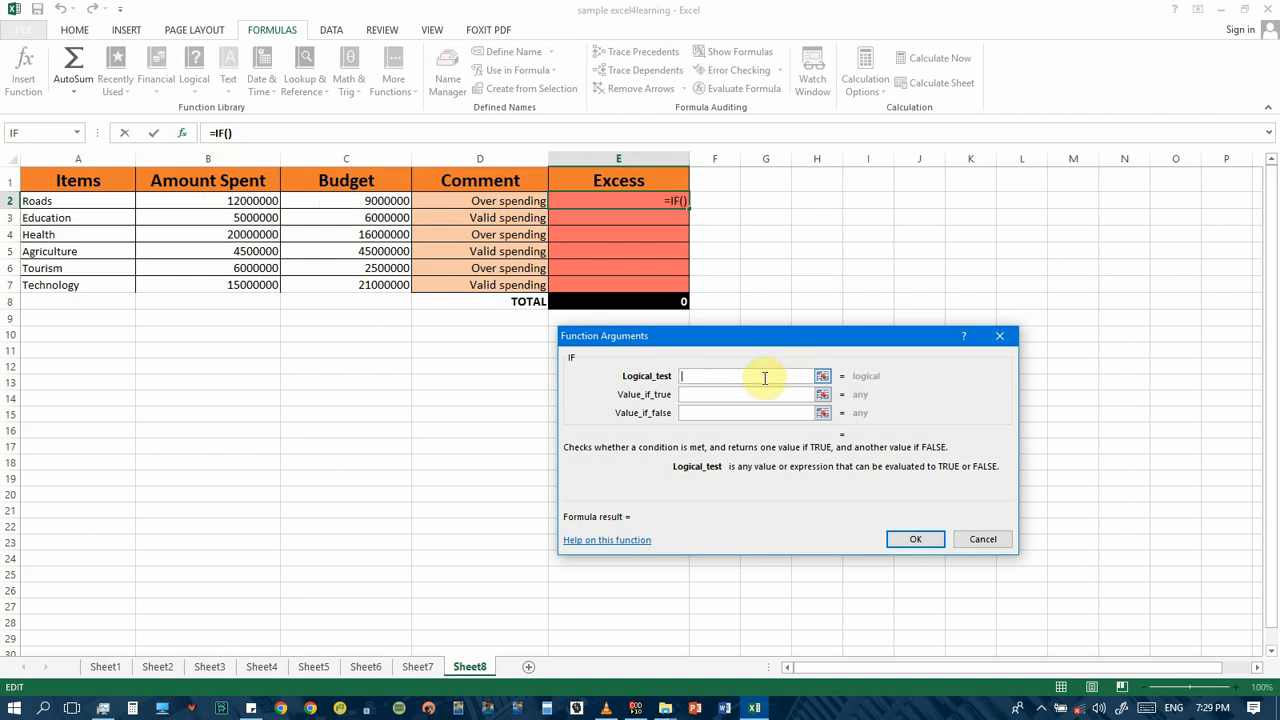
{"action": "type", "text": "c2<b2"}
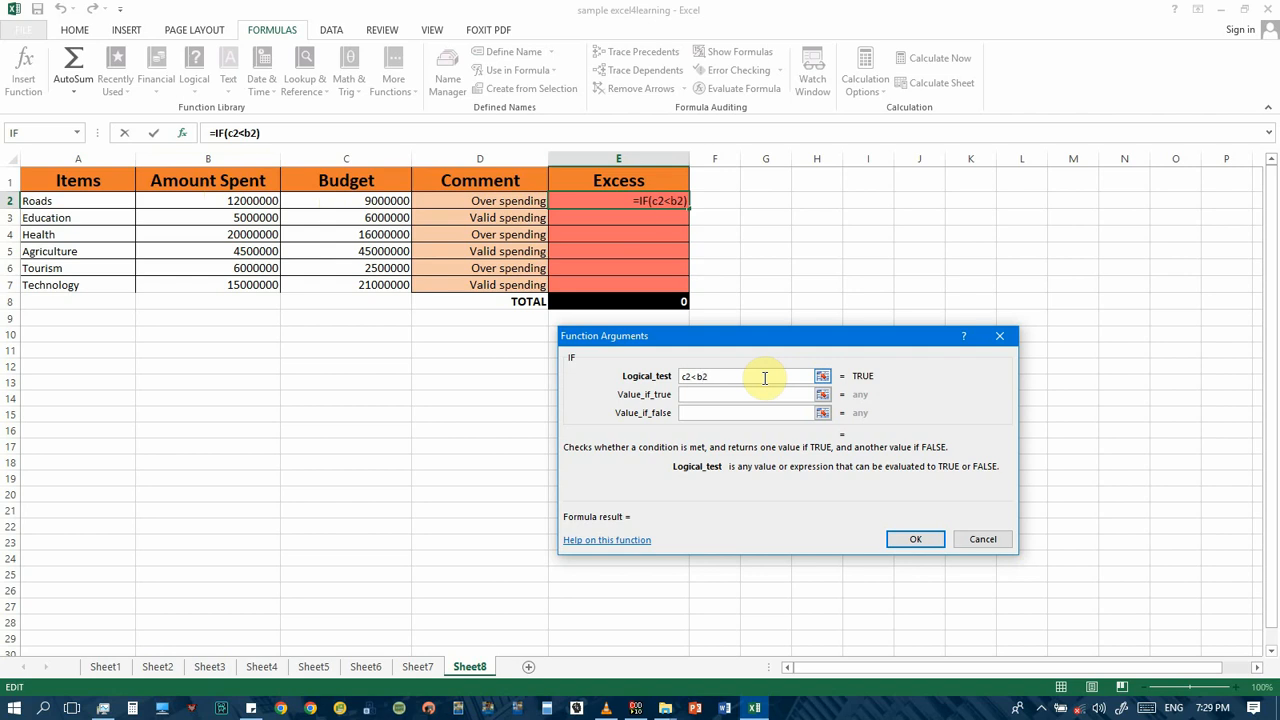
Set the IF function's value if true to b2-c2, leave the value if false empty, and enter the formula.
{"action": "left_click", "coordinate": [714, 392]}
{"action": "left_click", "coordinate": [717, 394]}
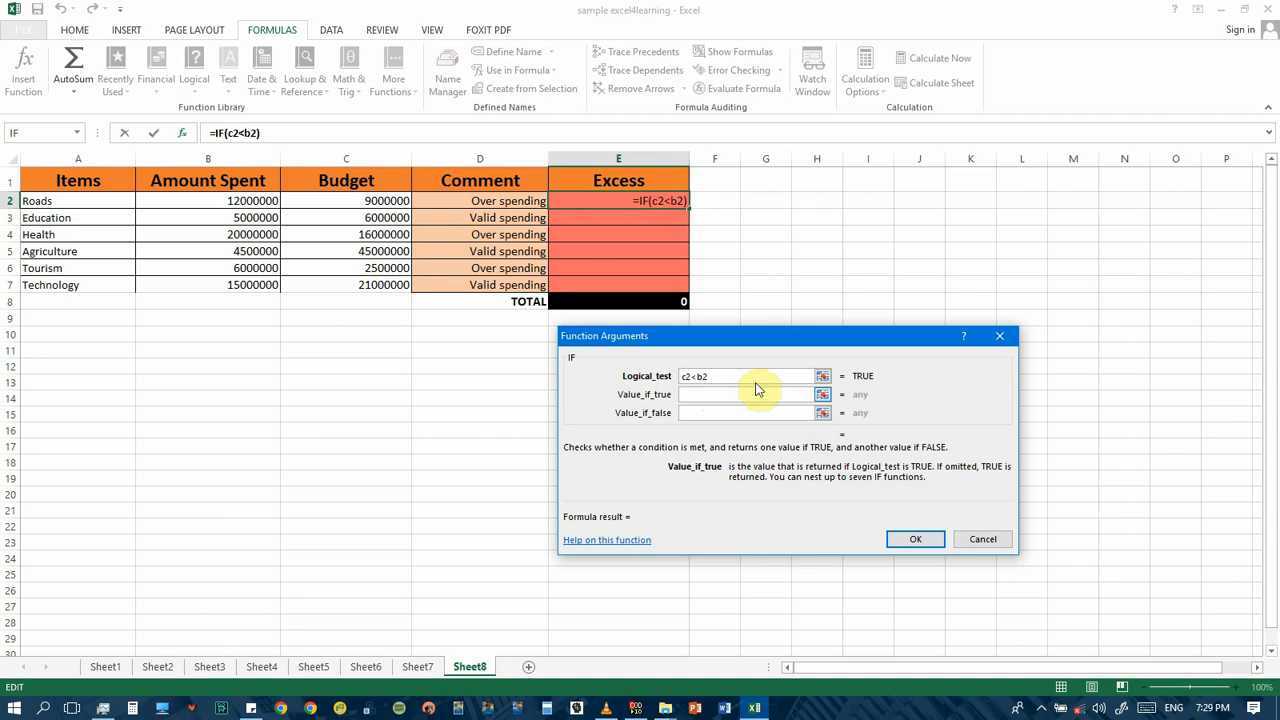
{"action": "type", "text": "2"}
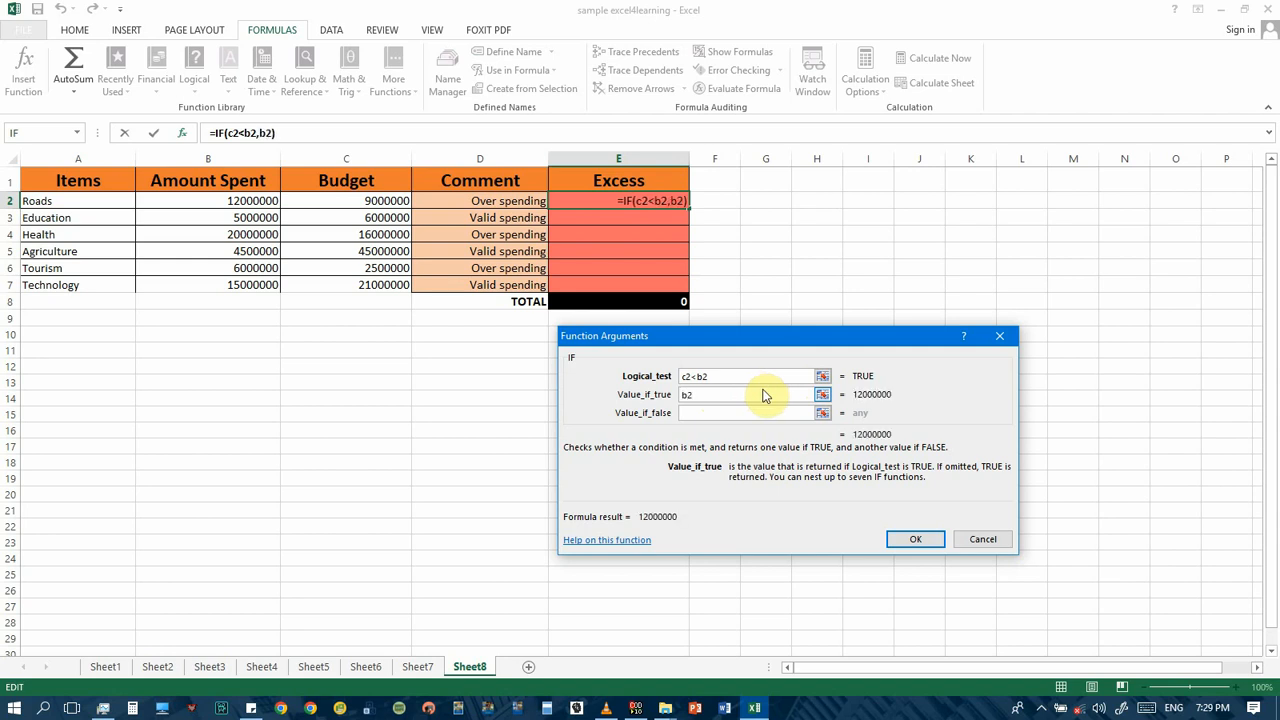
{"action": "type", "text": "-c2"}
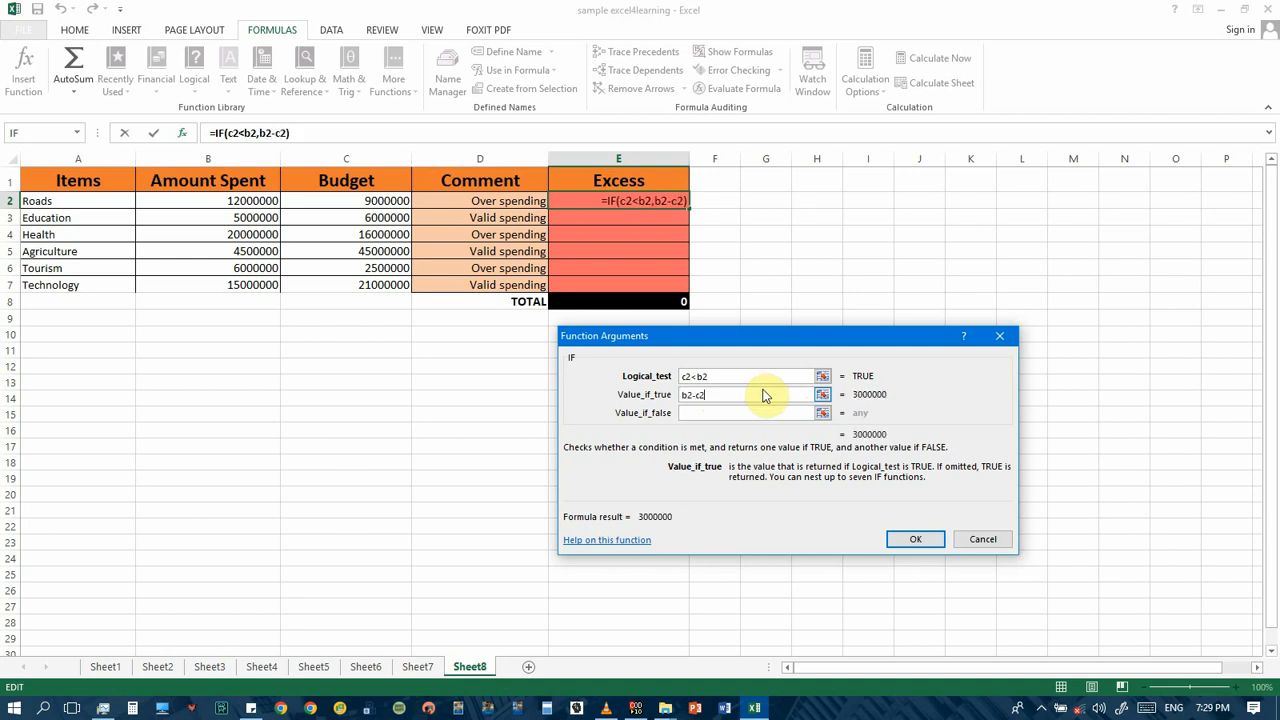
{"action": "left_click", "coordinate": [742, 413]}
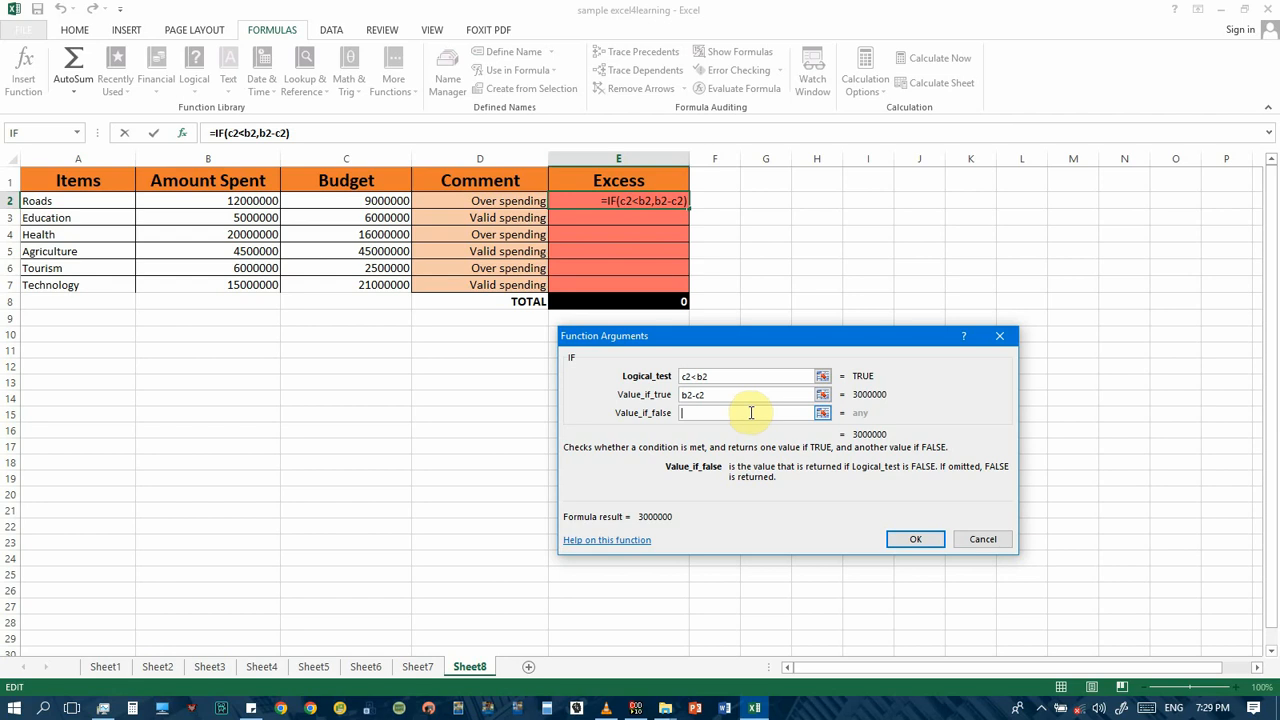
{"action": "type", "text": "0"}
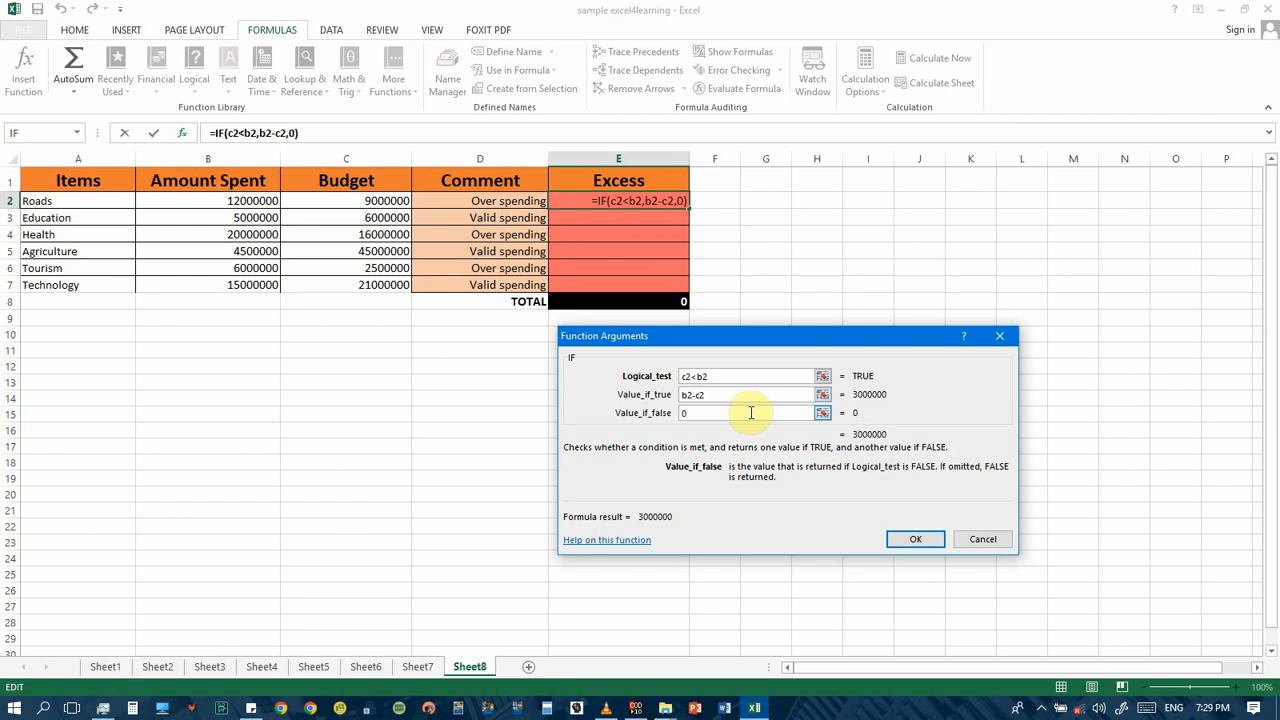
{"action": "key", "text": "BackSpace"}
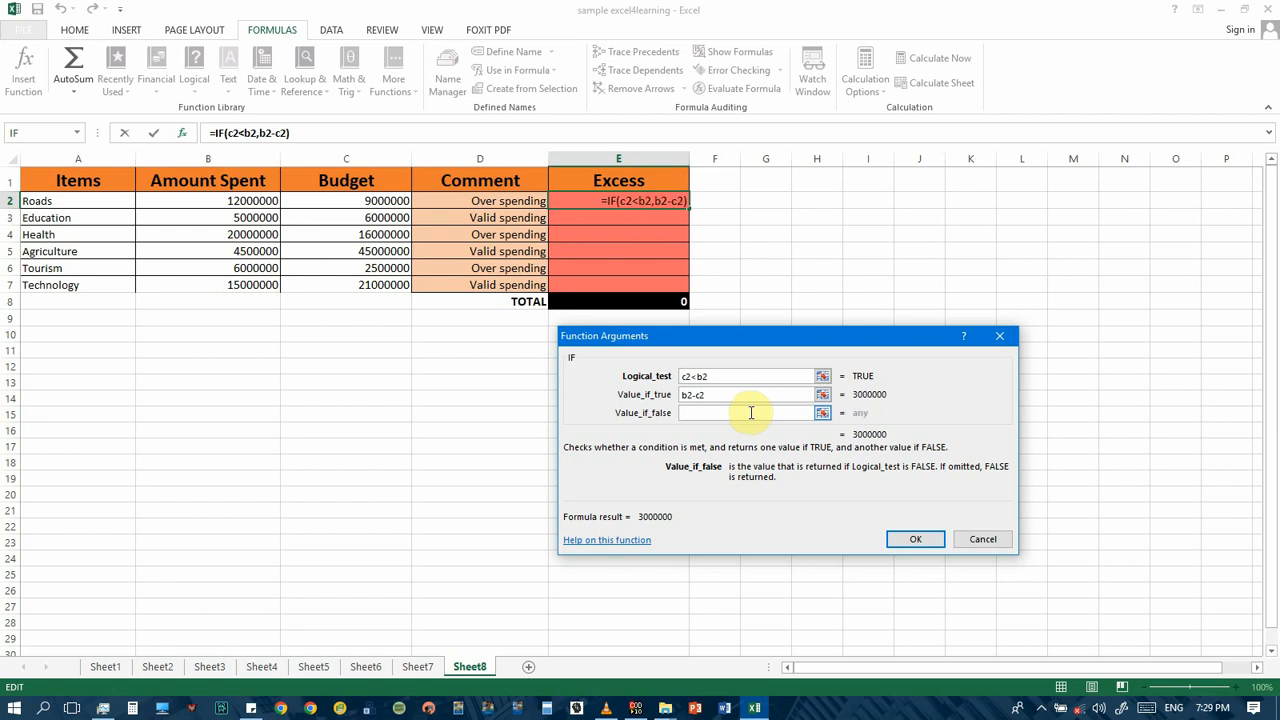
{"action": "left_click", "coordinate": [912, 541]}
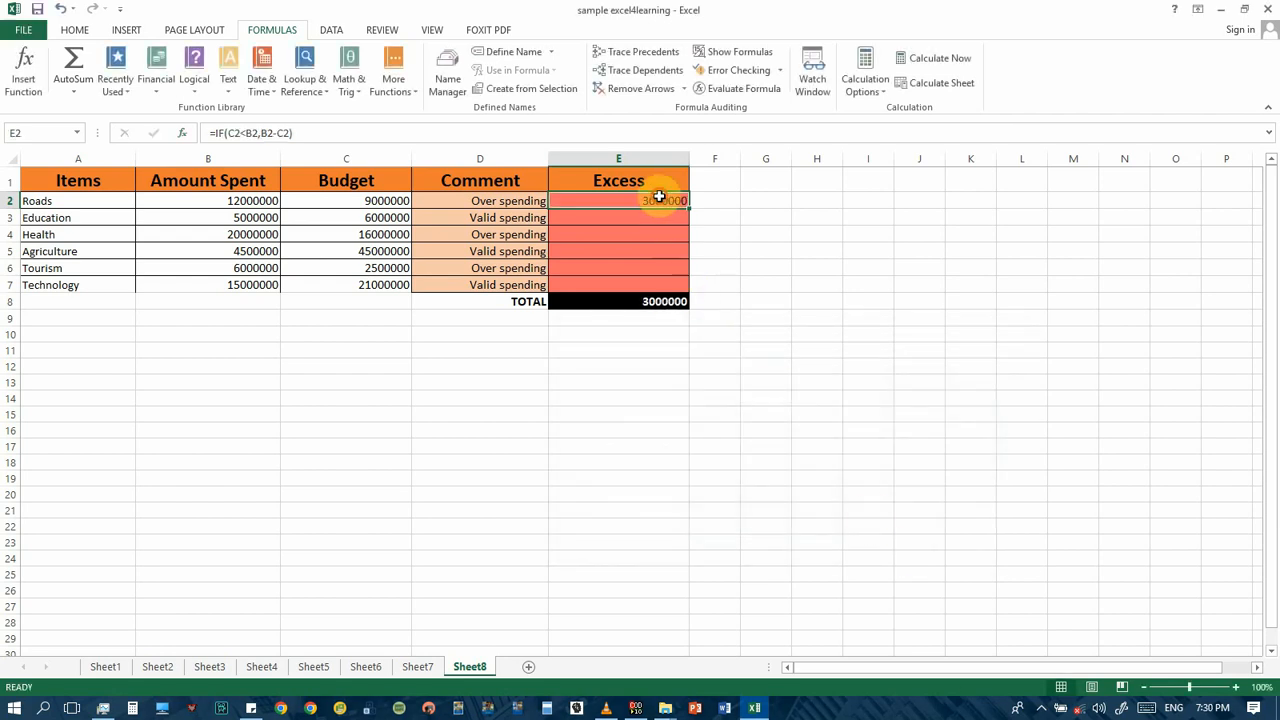
Fill the E2 IF formula down the Excess column to E7 and check the formulas in E3, E5 and E7.
{"action": "left_click_drag", "start_coordinate": [688, 209], "coordinate": [689, 288]}
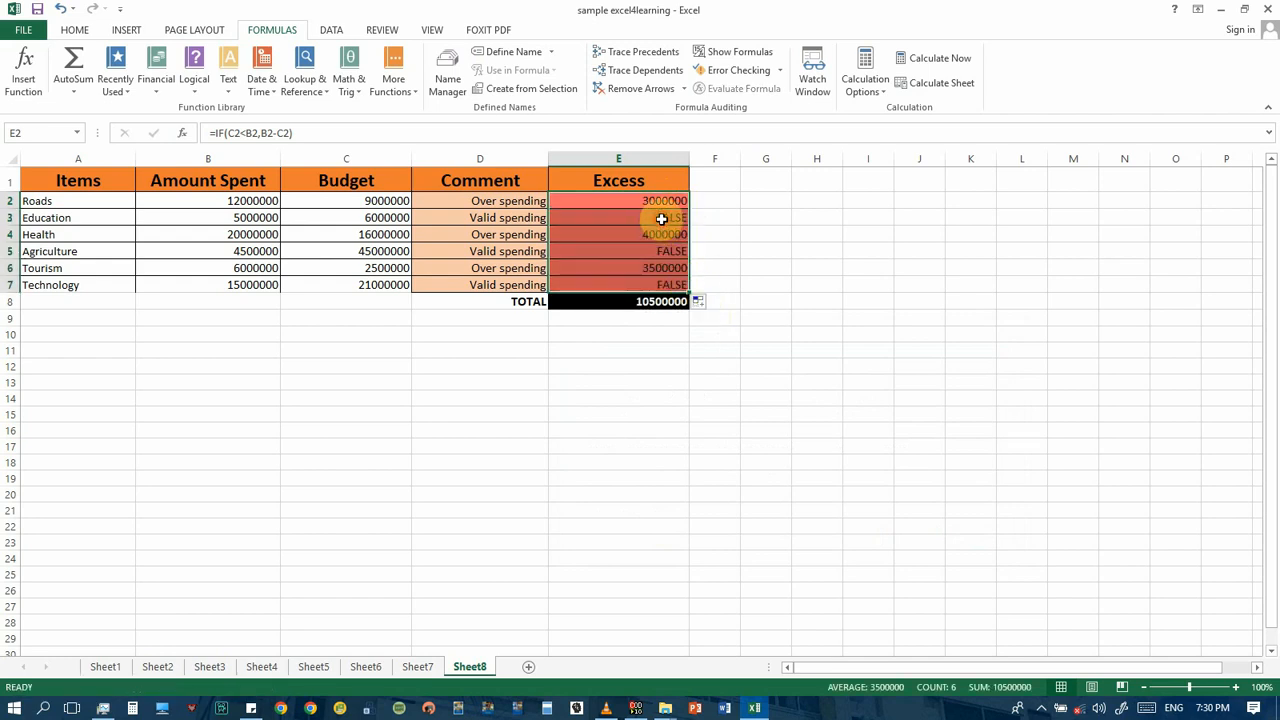
{"action": "left_click", "coordinate": [663, 217]}
{"action": "left_click", "coordinate": [671, 287]}
{"action": "left_click", "coordinate": [676, 251]}
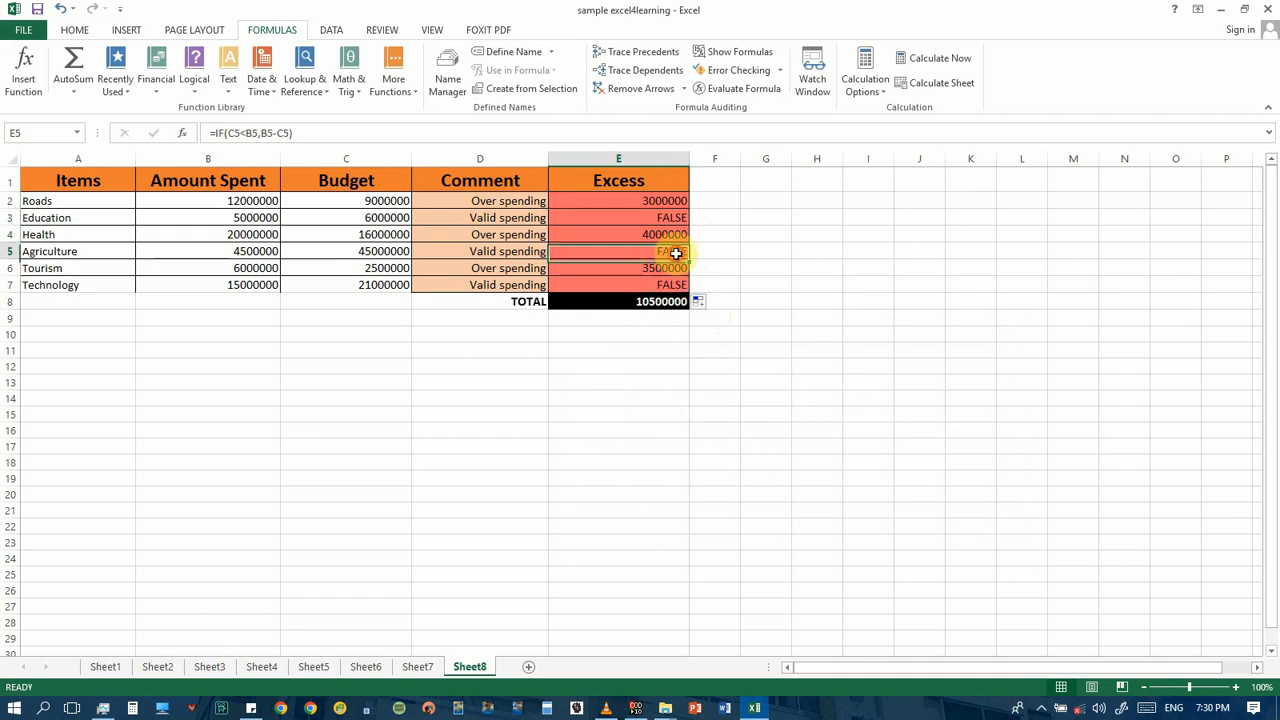
{"action": "left_click", "coordinate": [669, 217]}
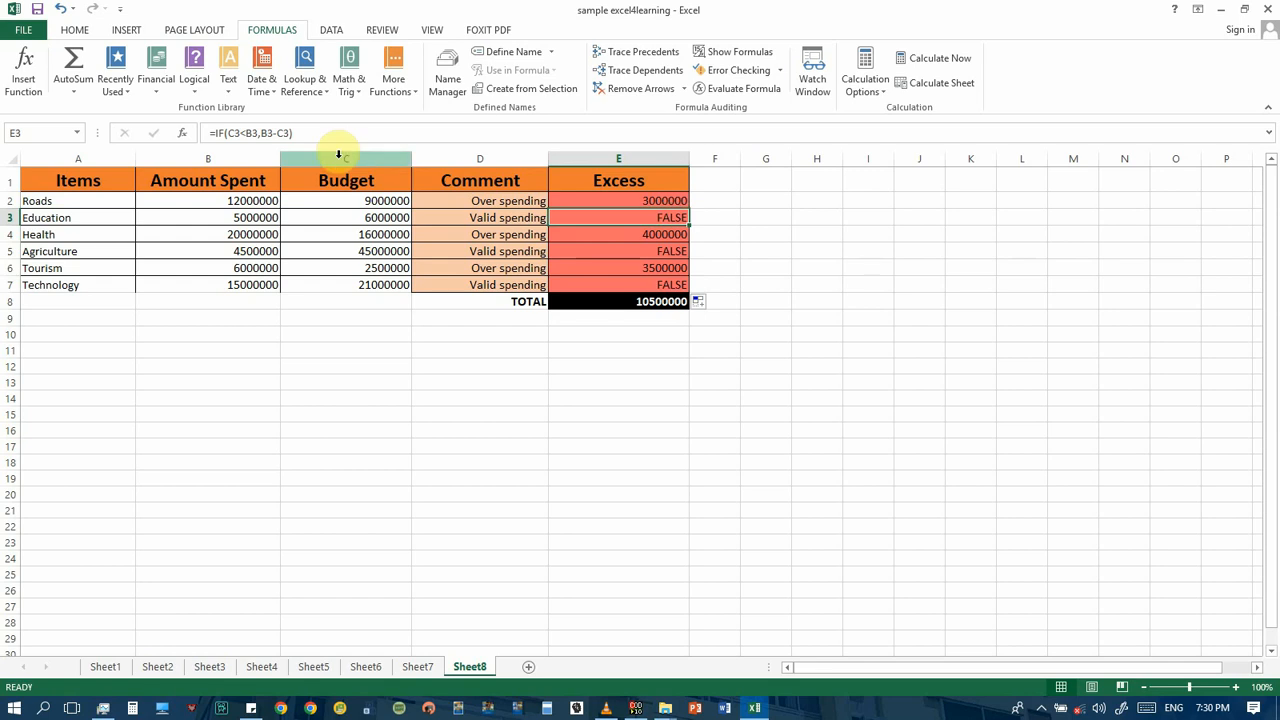
Review the arguments of the E2 formula and add c2-b2 as its value if false.
{"action": "left_click", "coordinate": [663, 202]}
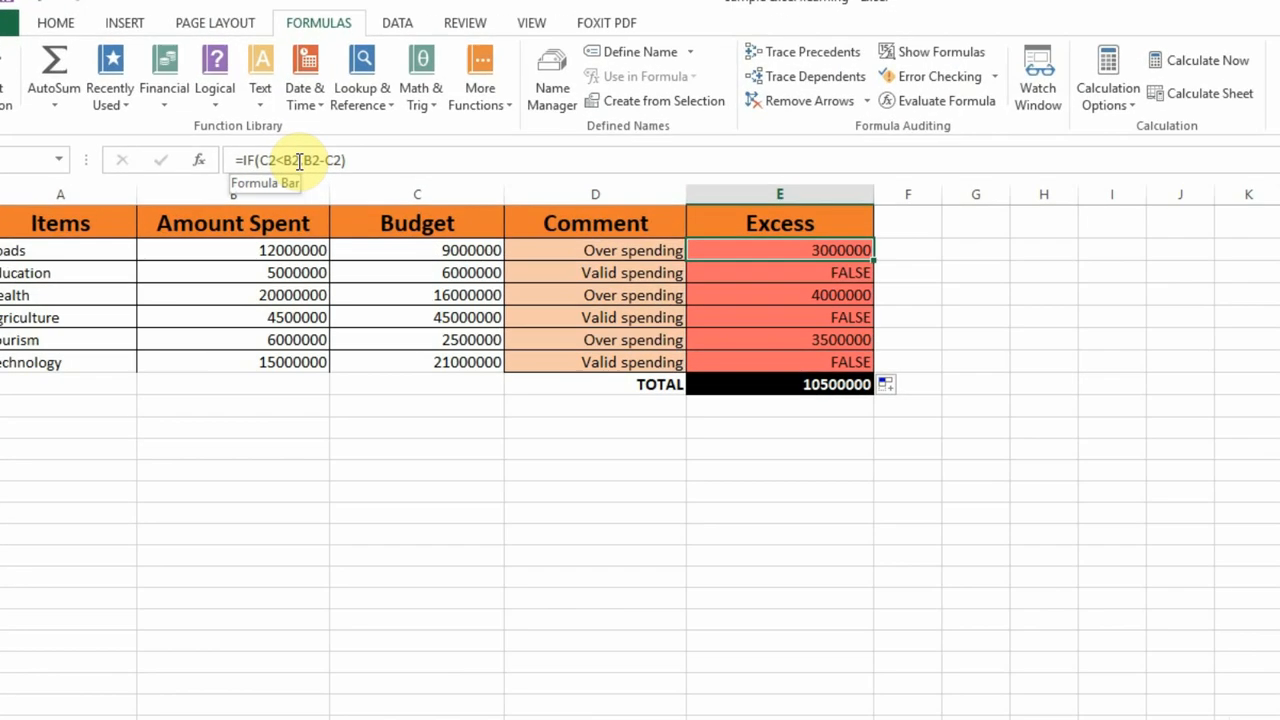
{"action": "left_click_drag", "start_coordinate": [259, 133], "coordinate": [230, 131]}
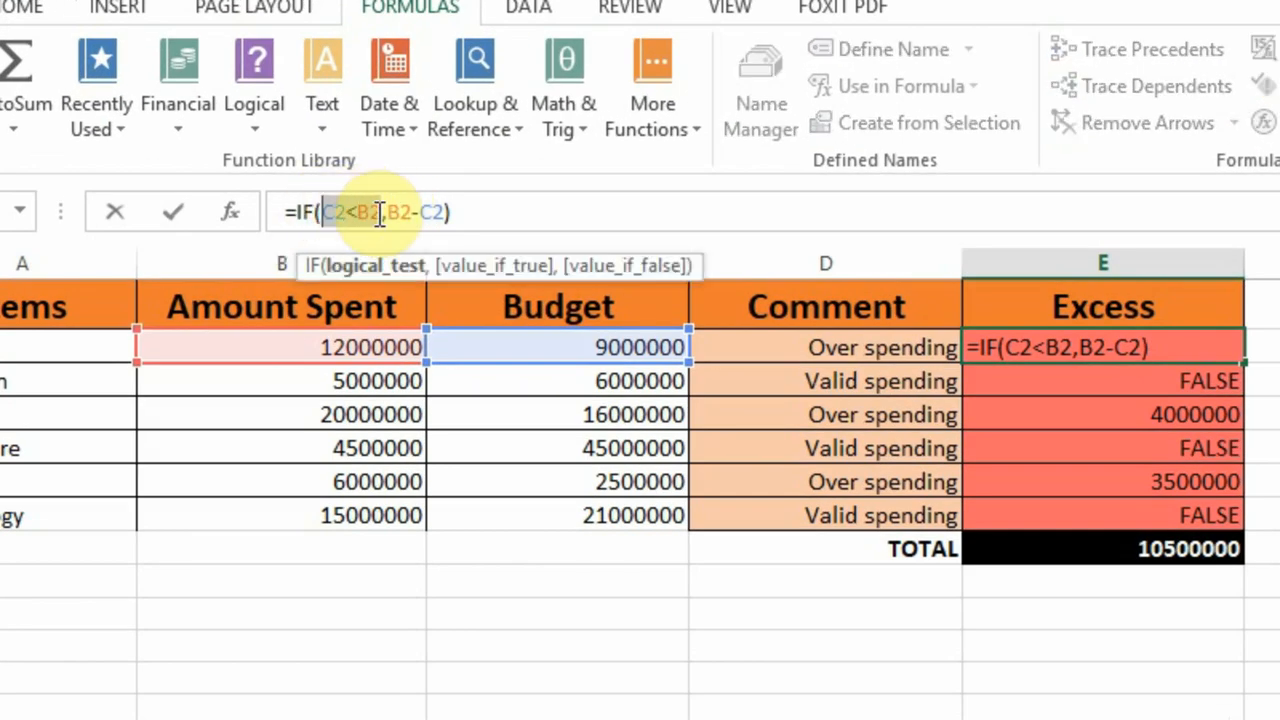
{"action": "left_click_drag", "start_coordinate": [386, 211], "coordinate": [445, 218]}
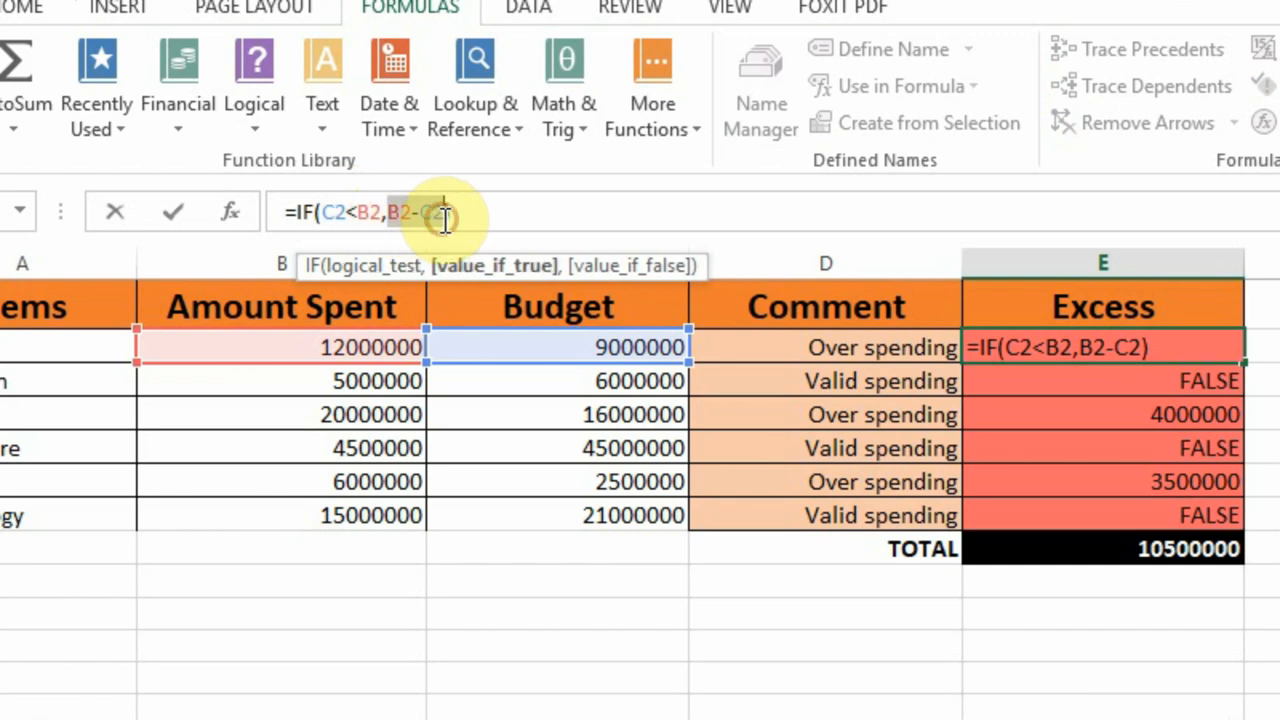
{"action": "left_click", "coordinate": [445, 218]}
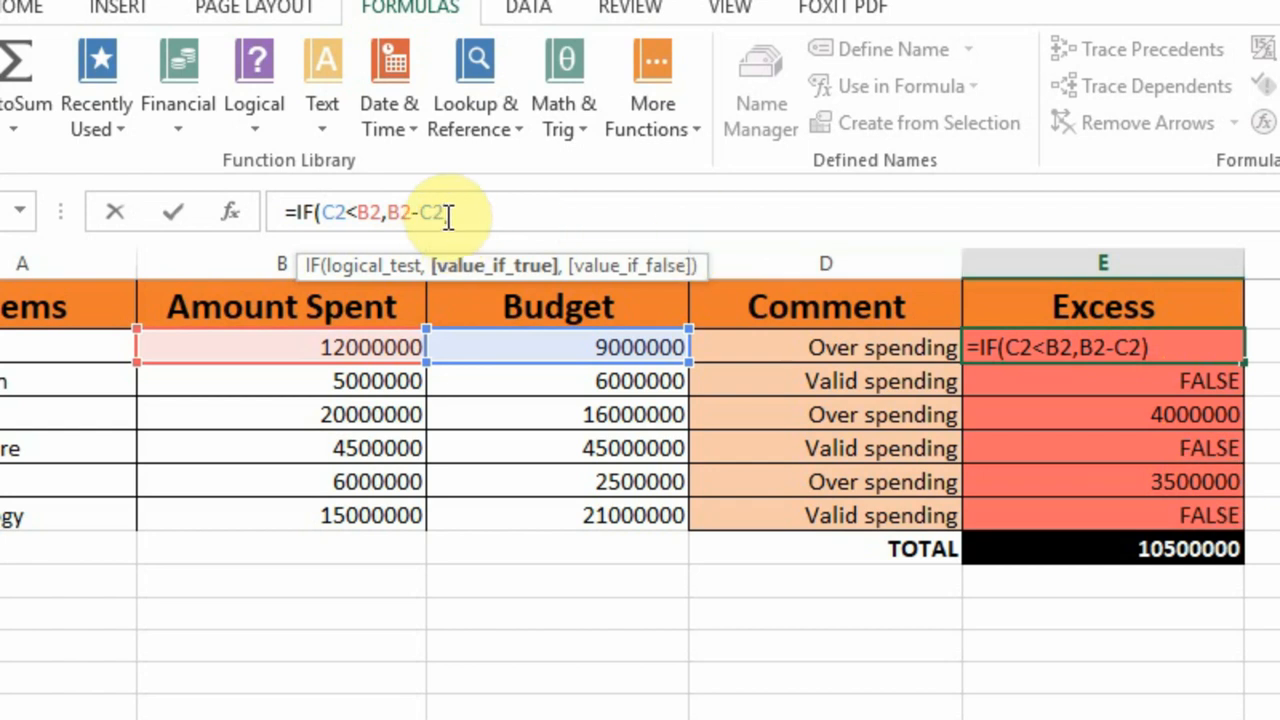
{"action": "type", "text": ","}
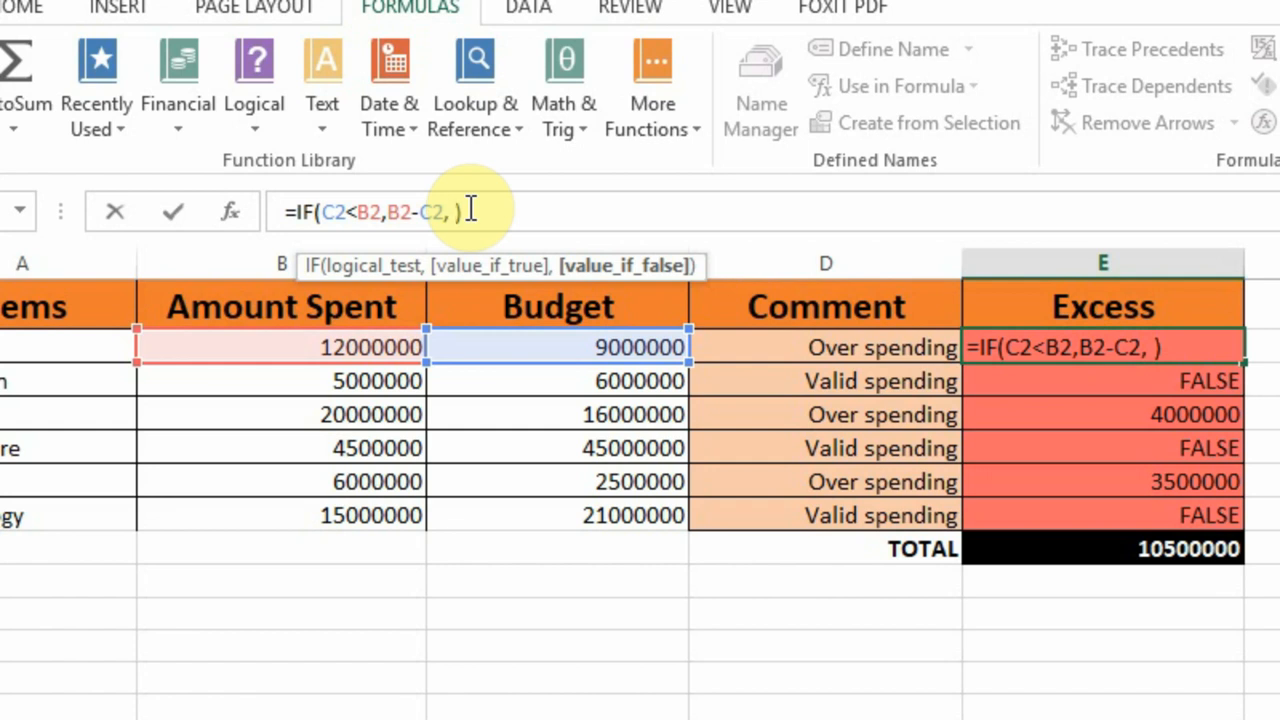
{"action": "type", "text": "c2"}
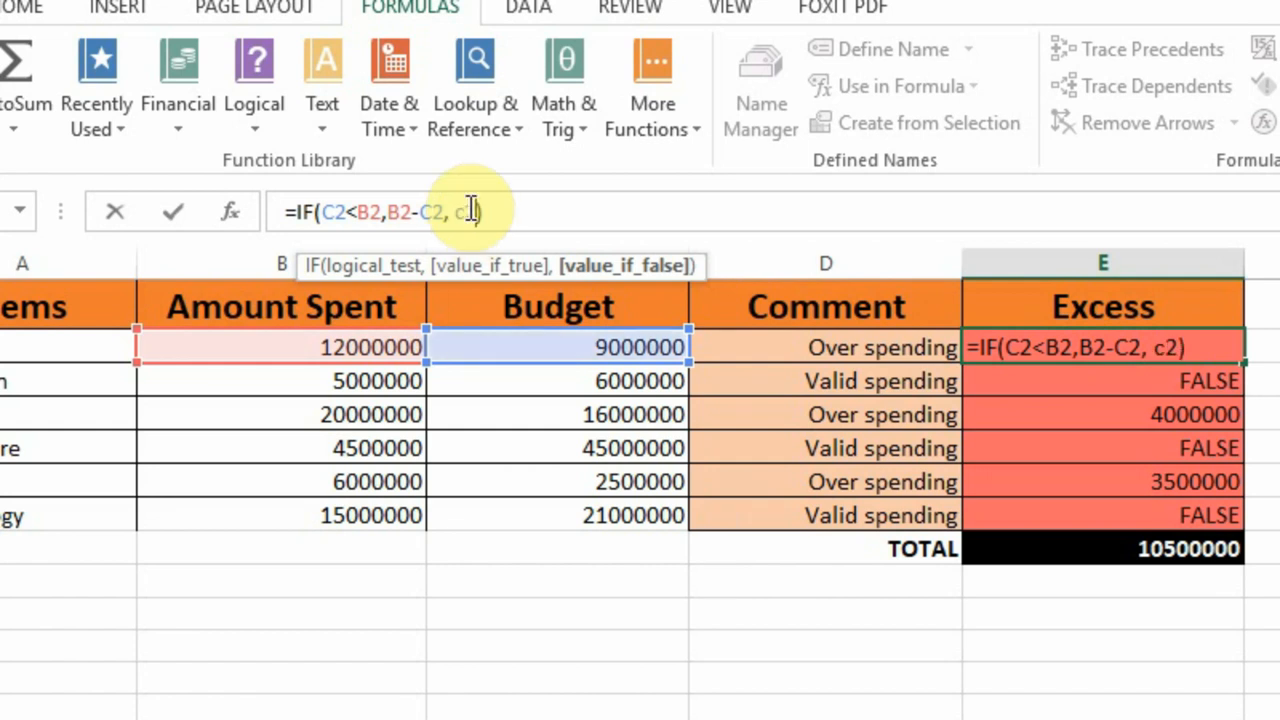
{"action": "type", "text": "-b2"}
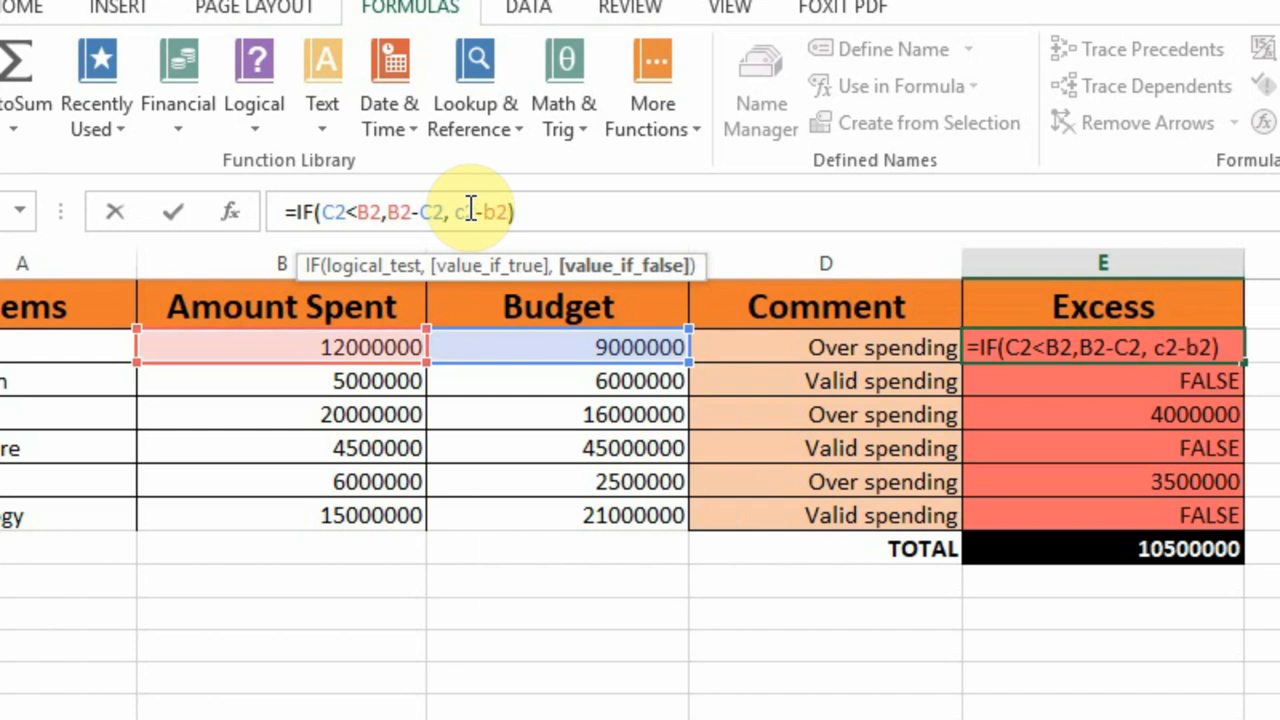
{"action": "key", "text": "Return"}
{"action": "left_click", "coordinate": [1188, 343]}
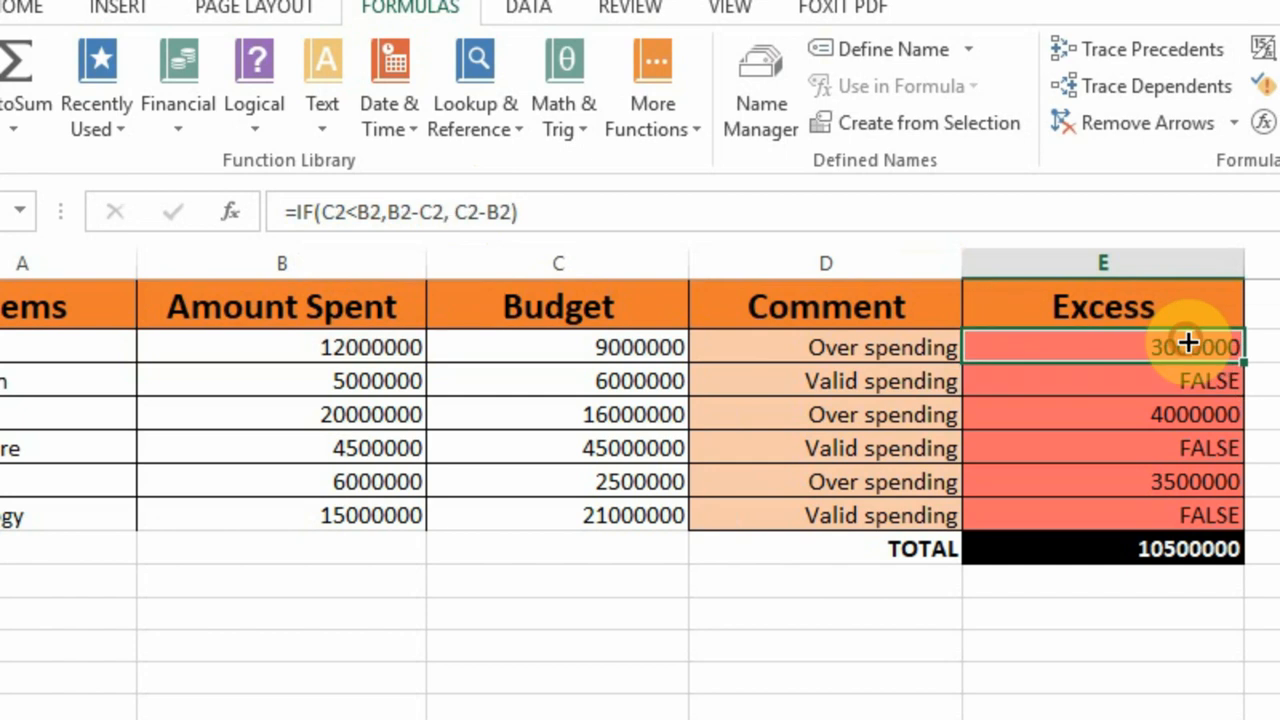
Try filling the revised E2 formula down to E7, check E3 and E5, and undo the fill.
{"action": "left_click_drag", "start_coordinate": [1246, 364], "coordinate": [1243, 518]}
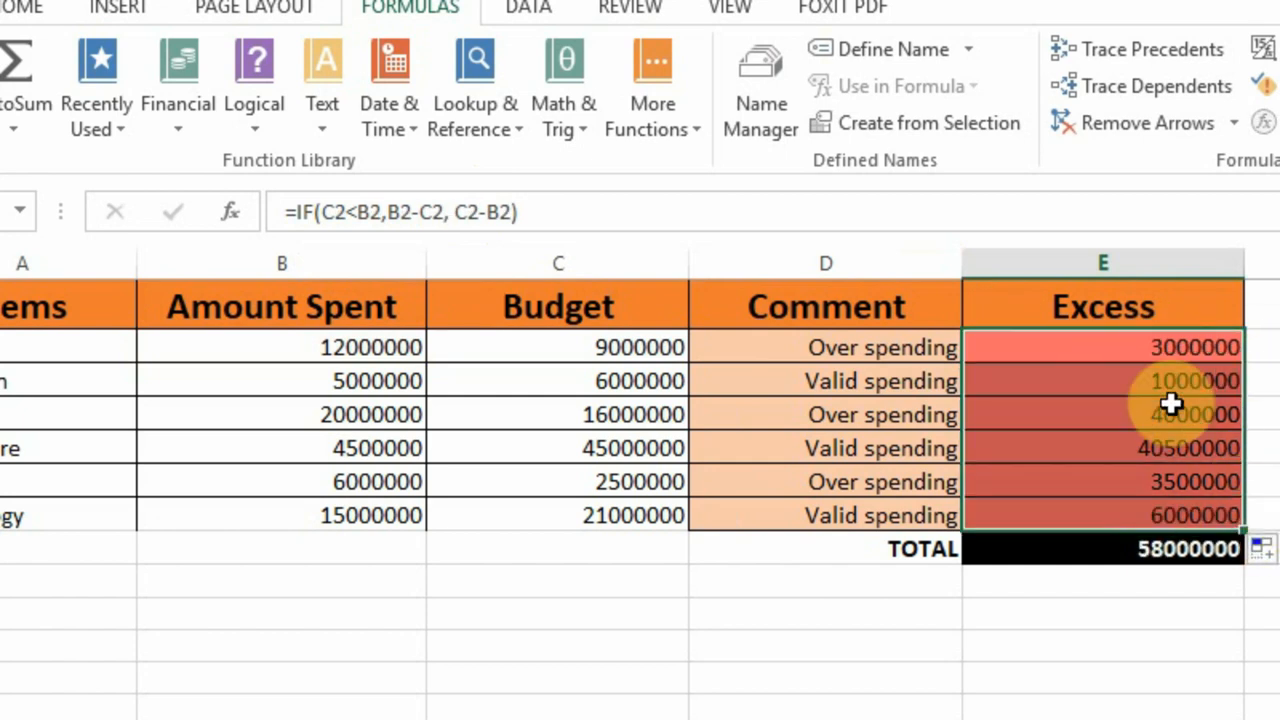
{"action": "left_click", "coordinate": [1133, 385]}
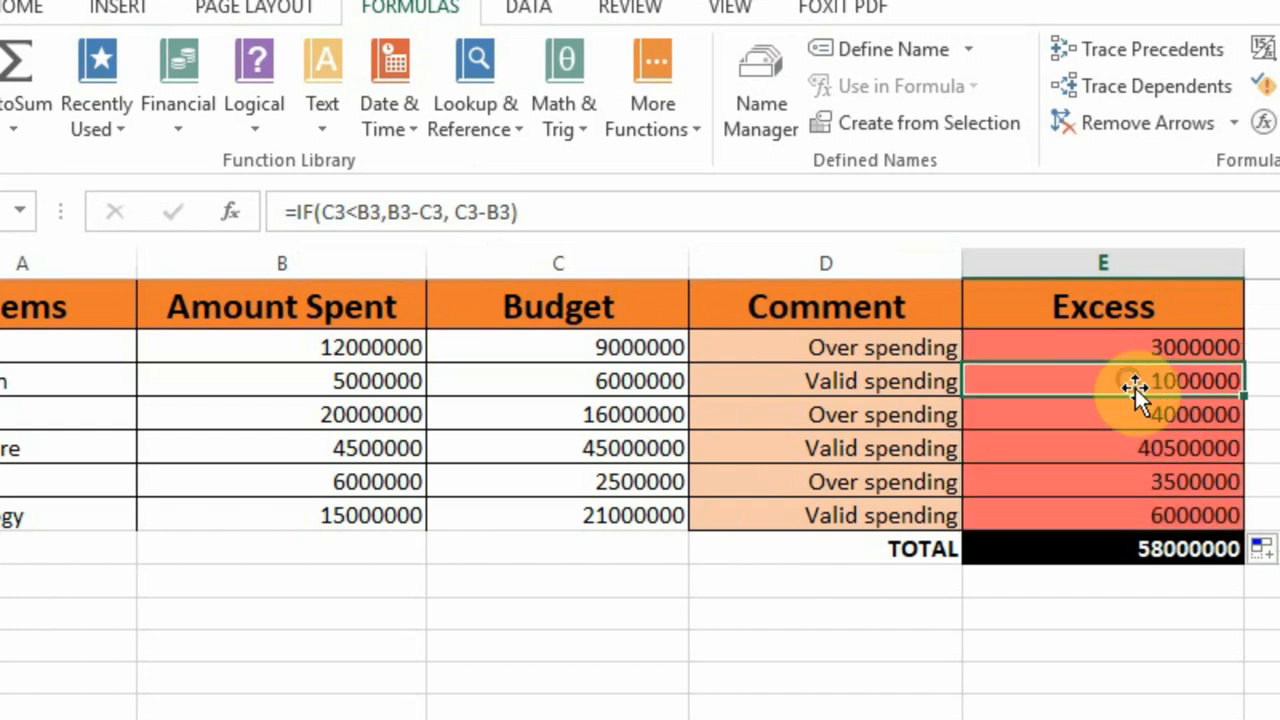
{"action": "left_click", "coordinate": [1136, 437]}
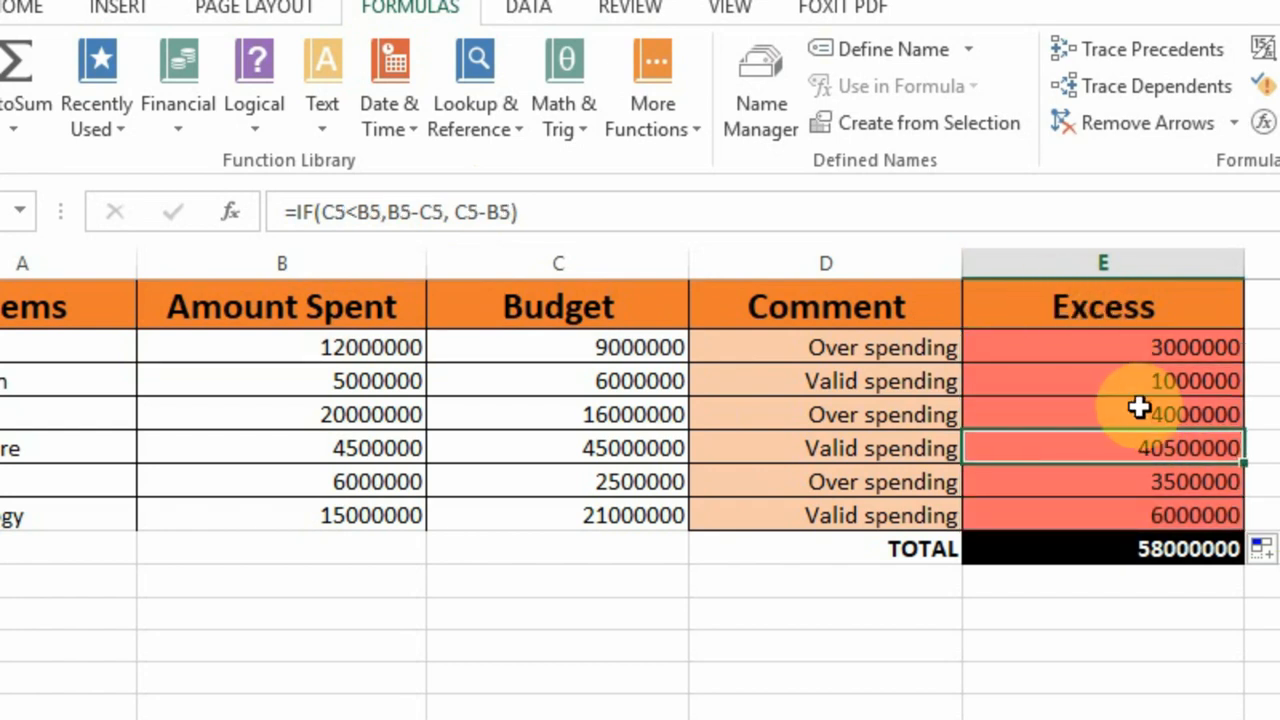
{"action": "key", "text": "ctrl+z"}
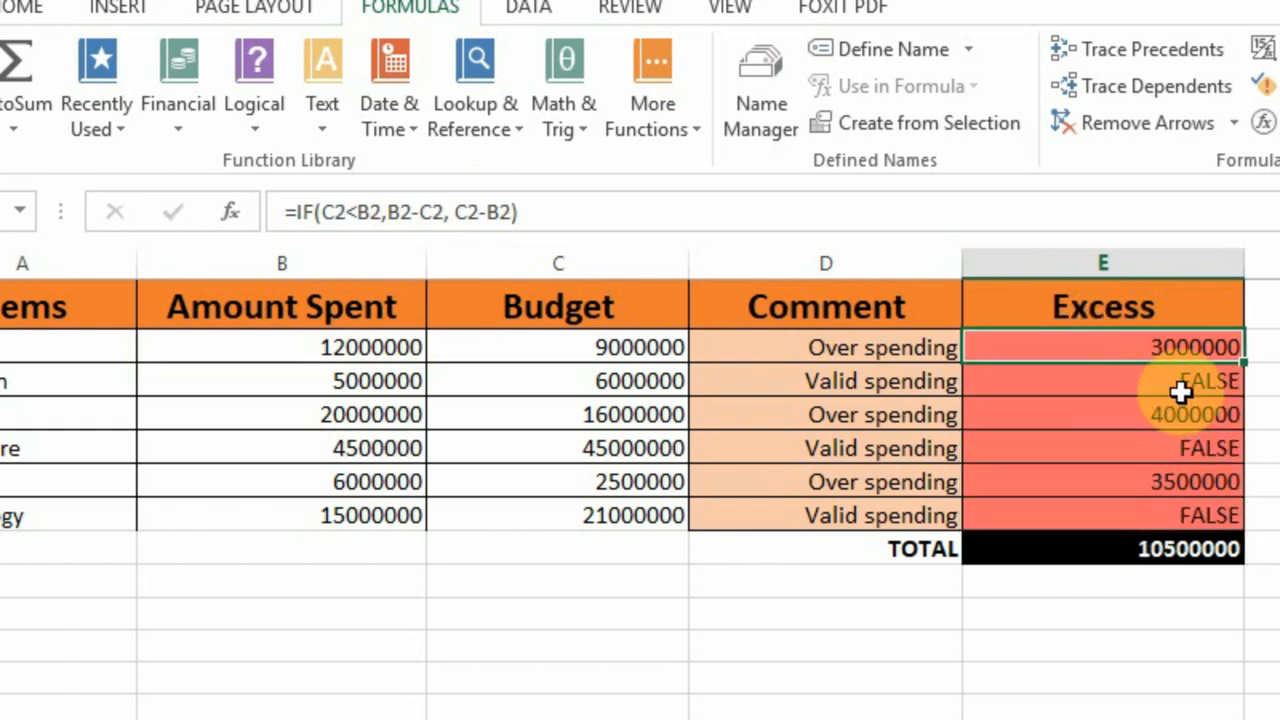
Examine the IF formulas in the Comment and Excess columns and the total formula in E8.
{"action": "left_click", "coordinate": [1181, 388]}
{"action": "left_click", "coordinate": [1194, 514]}
{"action": "left_click", "coordinate": [1160, 347]}
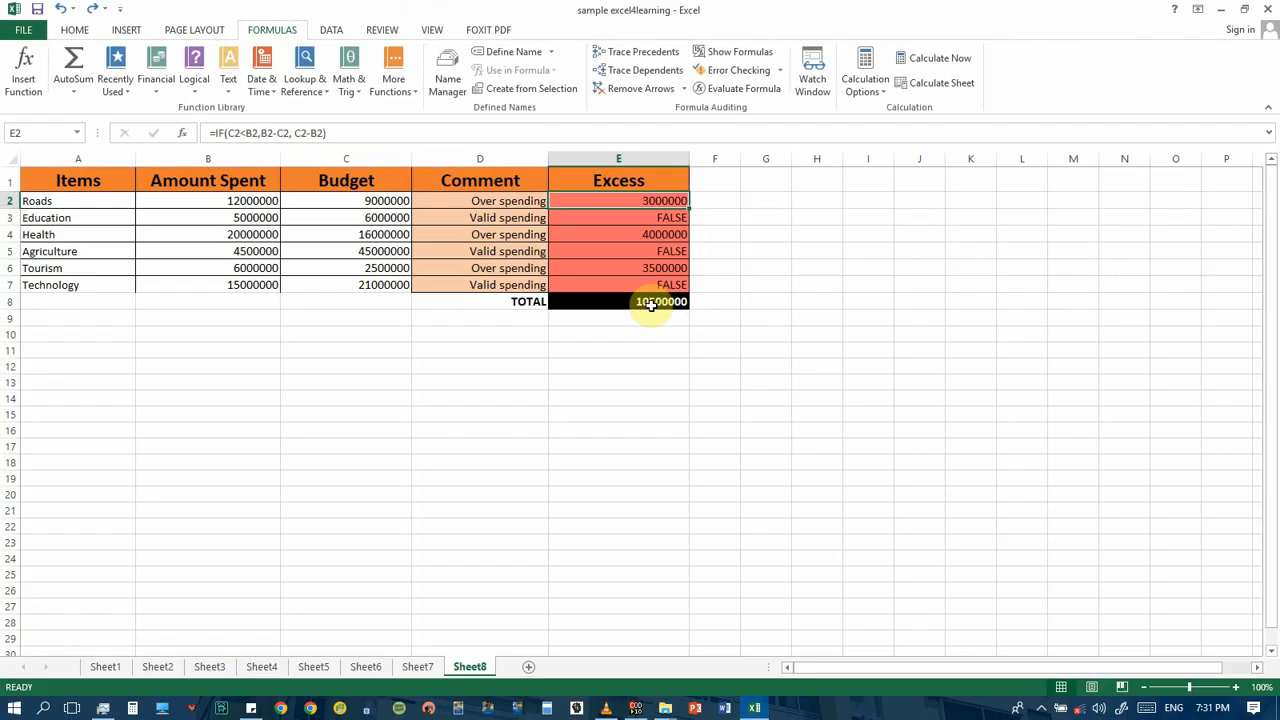
{"action": "left_click", "coordinate": [1137, 548]}
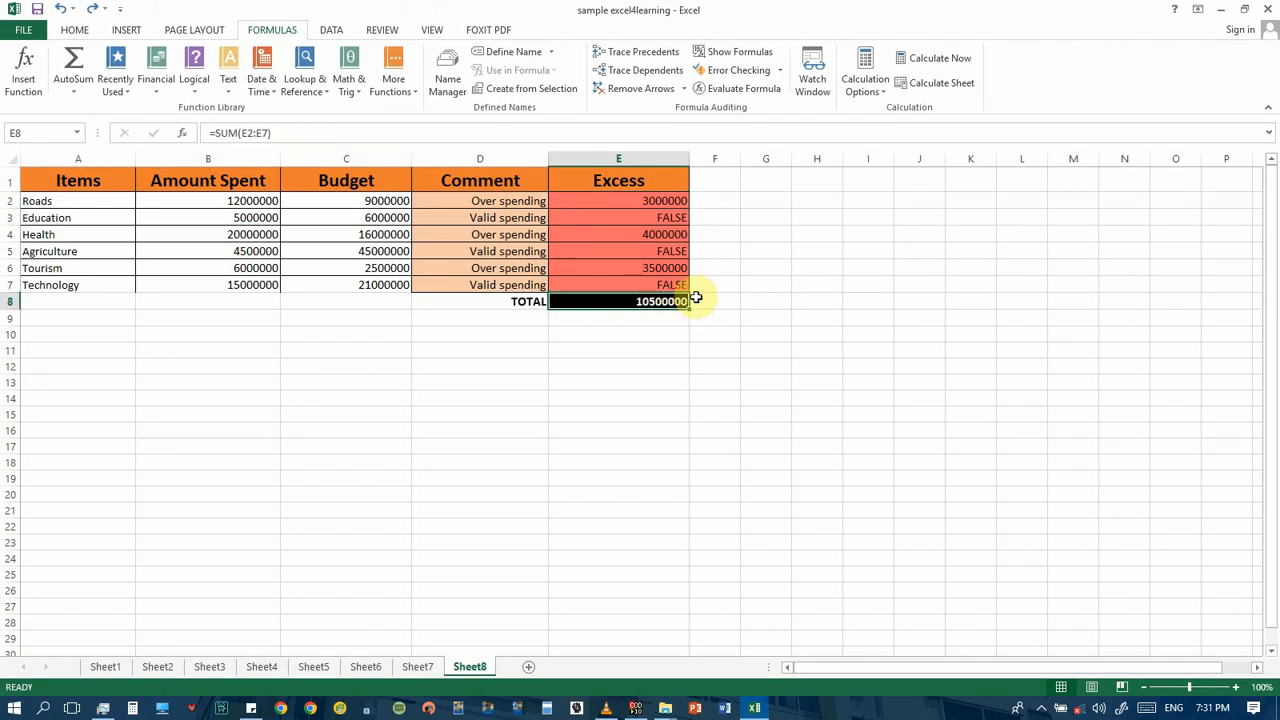
{"action": "left_click", "coordinate": [706, 296]}
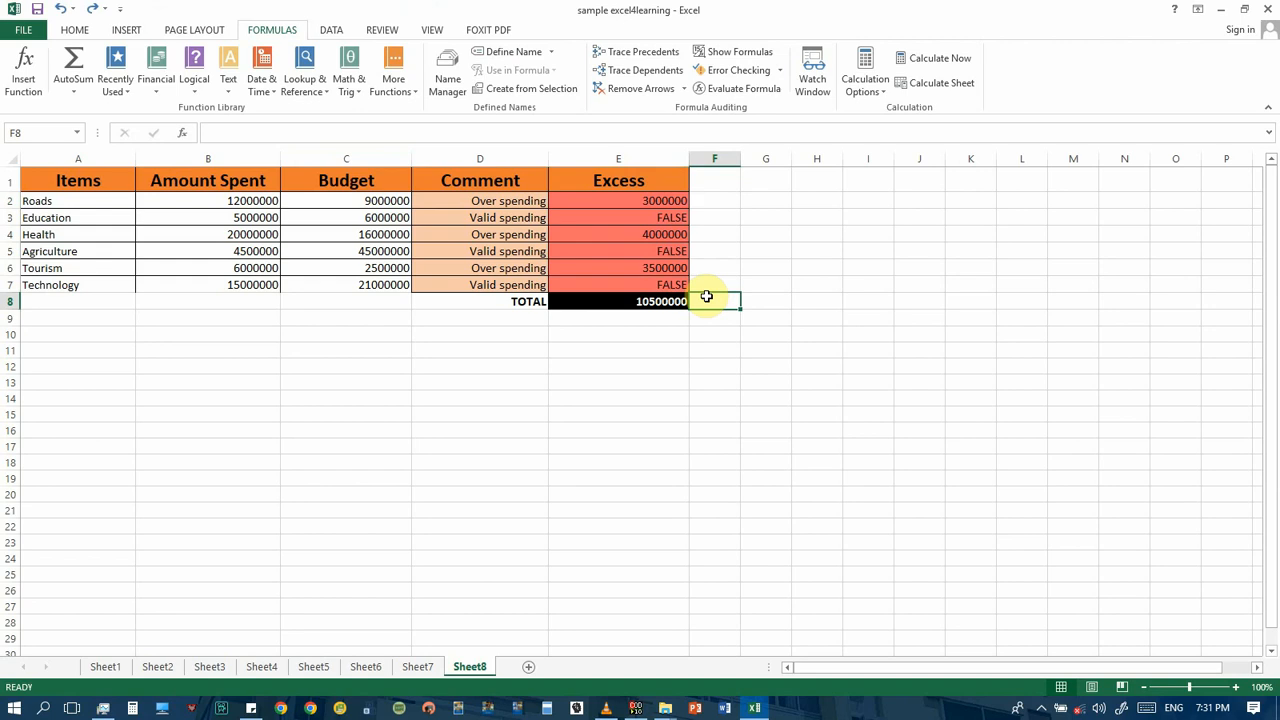
{"action": "left_click", "coordinate": [486, 203]}
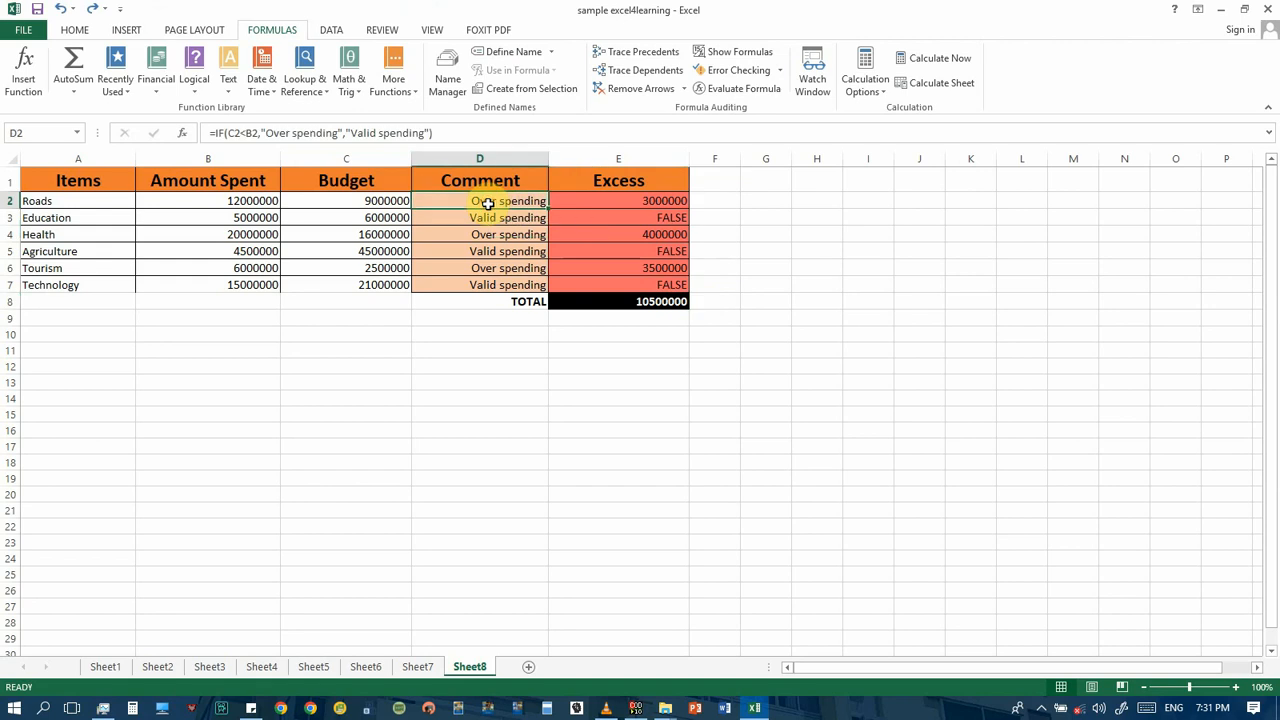
{"action": "left_click", "coordinate": [655, 203]}
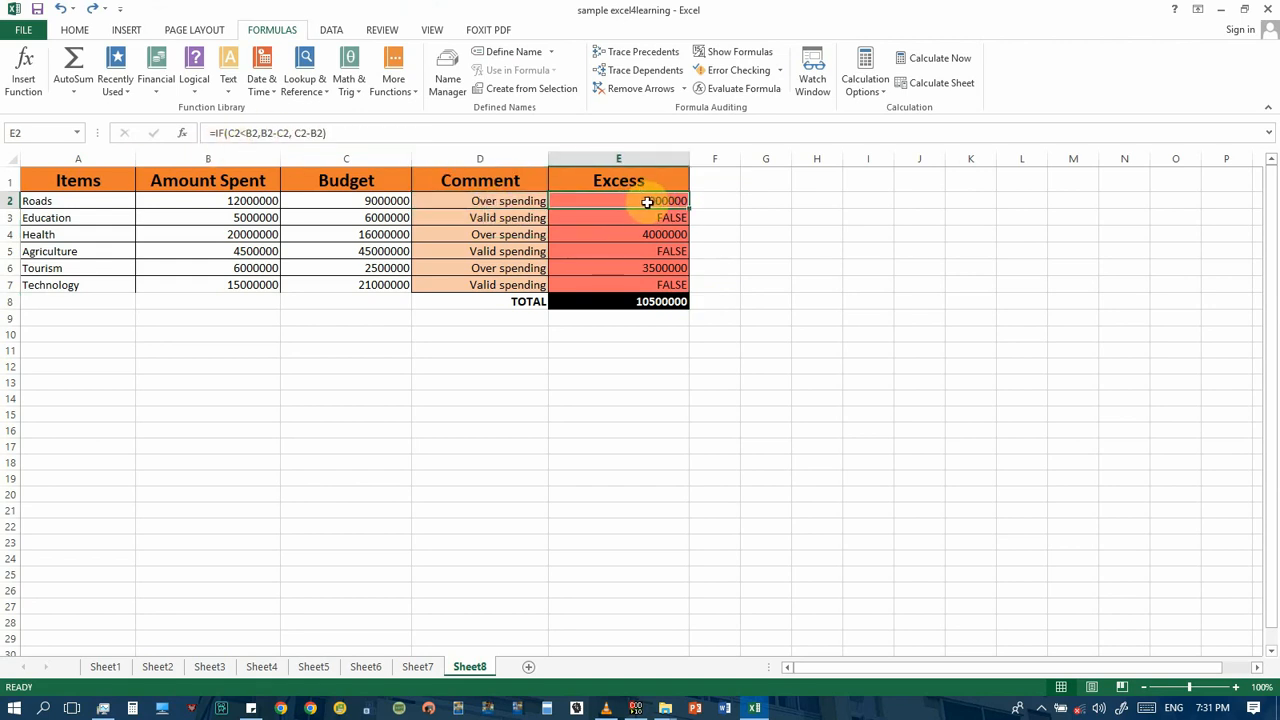
{"action": "left_click", "coordinate": [516, 201]}
{"action": "left_click", "coordinate": [517, 237]}
{"action": "left_click", "coordinate": [517, 280]}
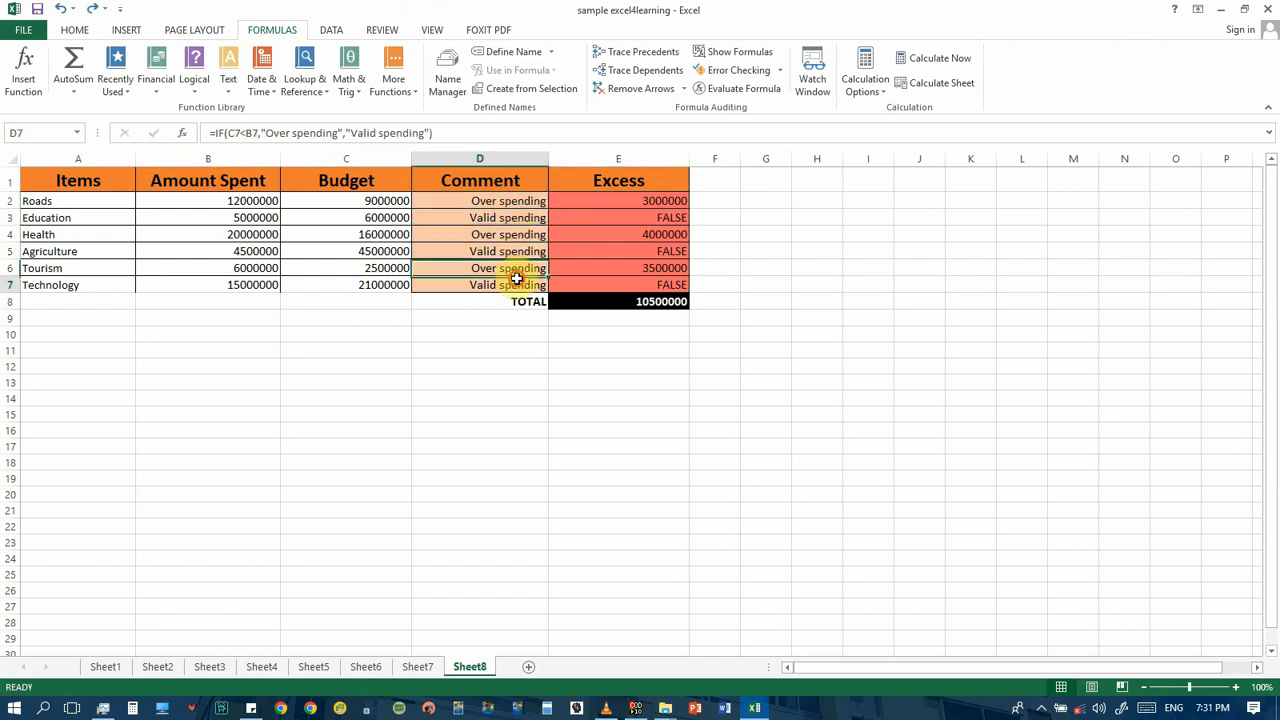
{"action": "left_click", "coordinate": [634, 202]}
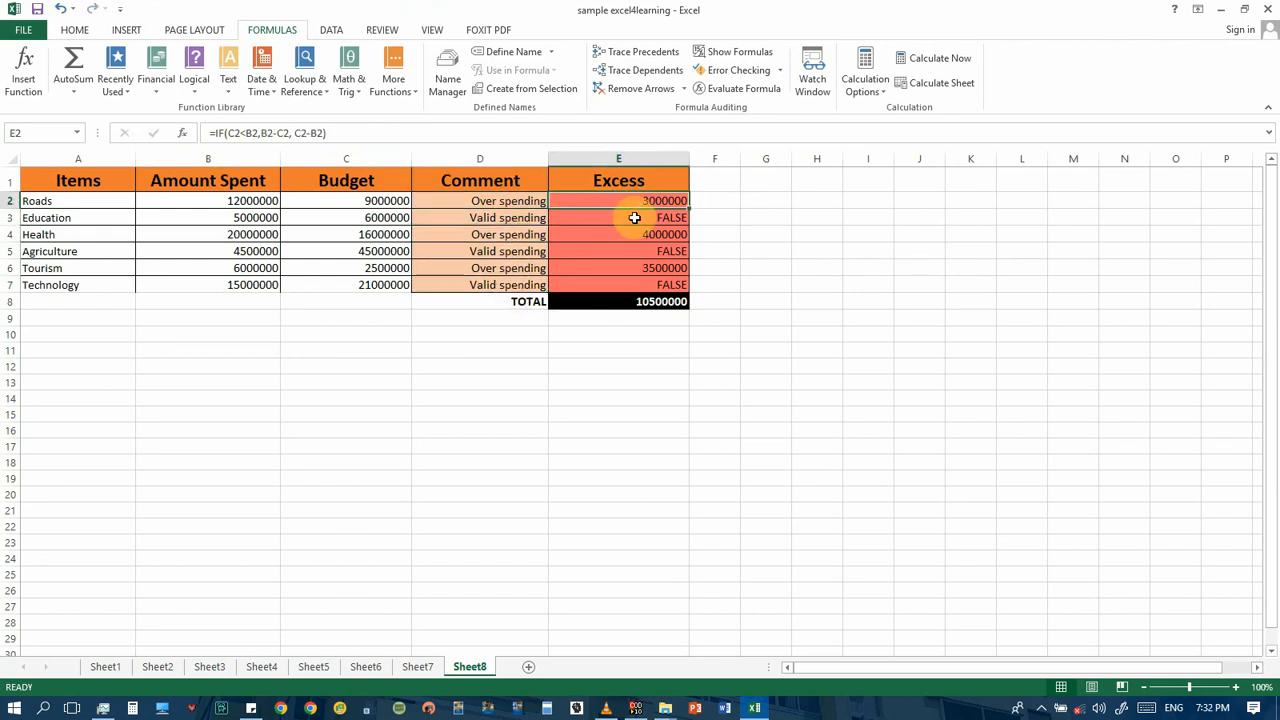